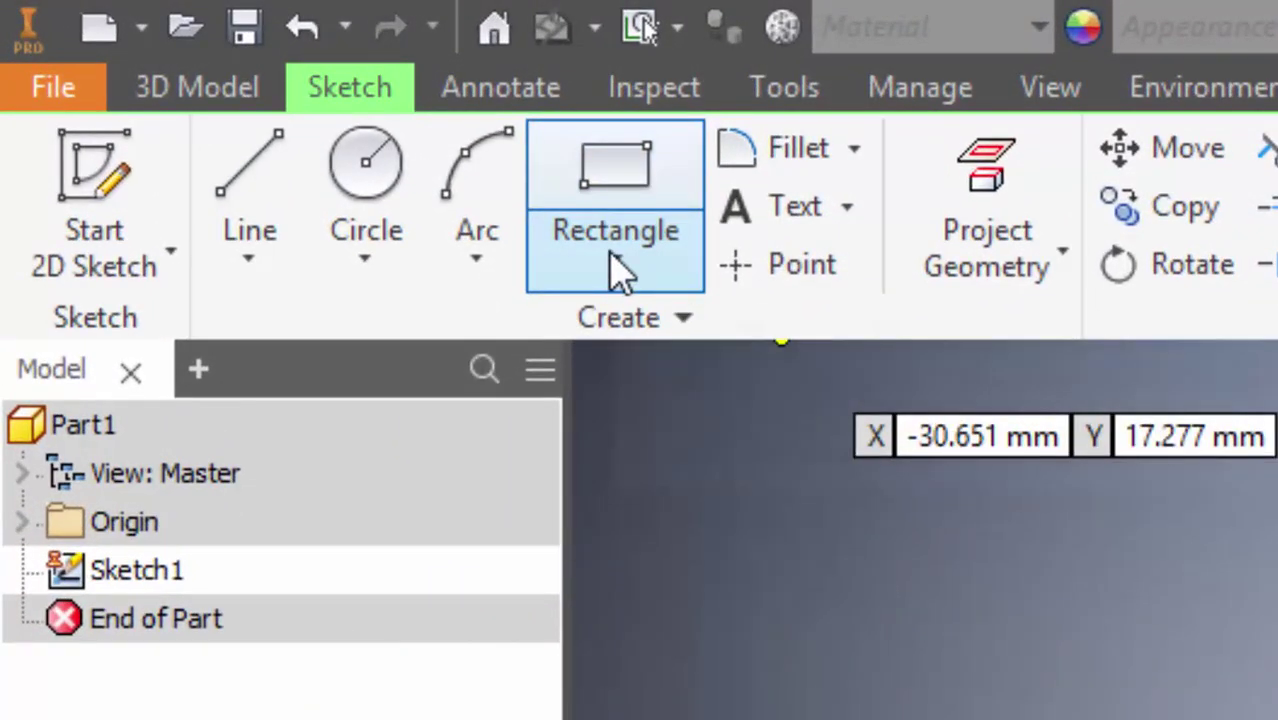
Sketch a two-point center rectangle about 15.5 mm by 8.7 mm, centred on the origin
{"action": "left_click", "coordinate": [613, 256]}
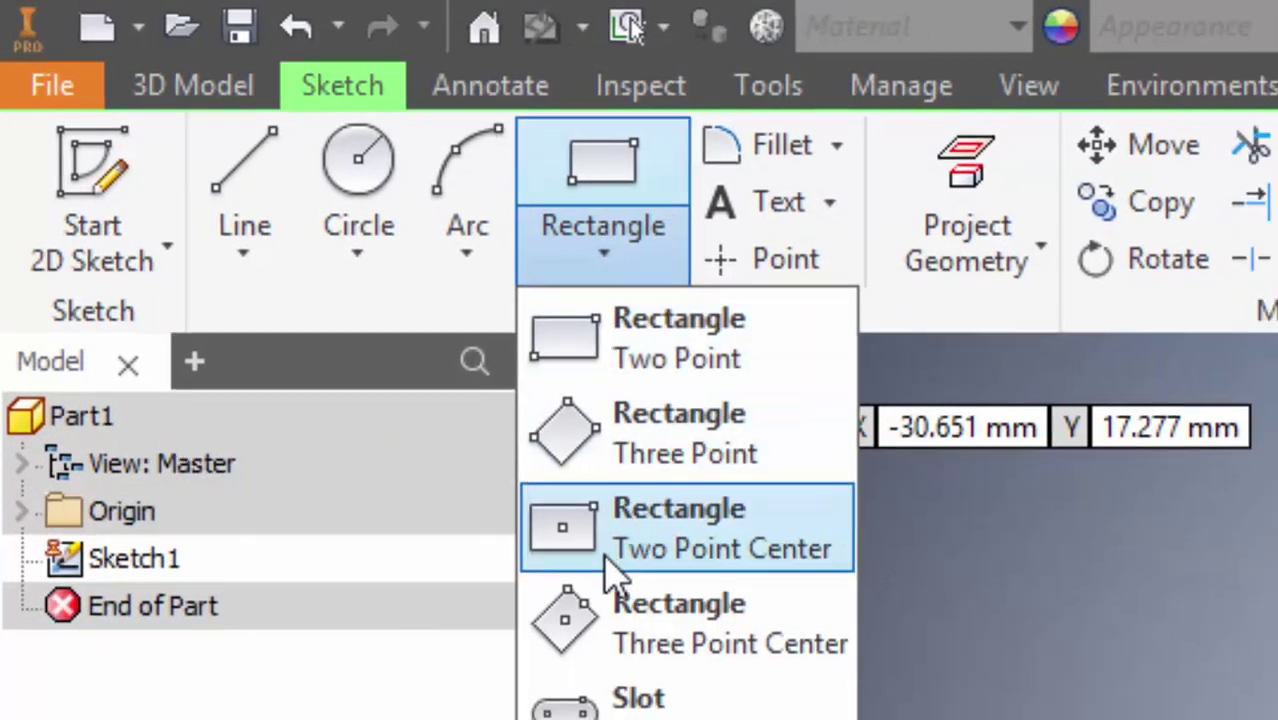
{"action": "left_click", "coordinate": [608, 562]}
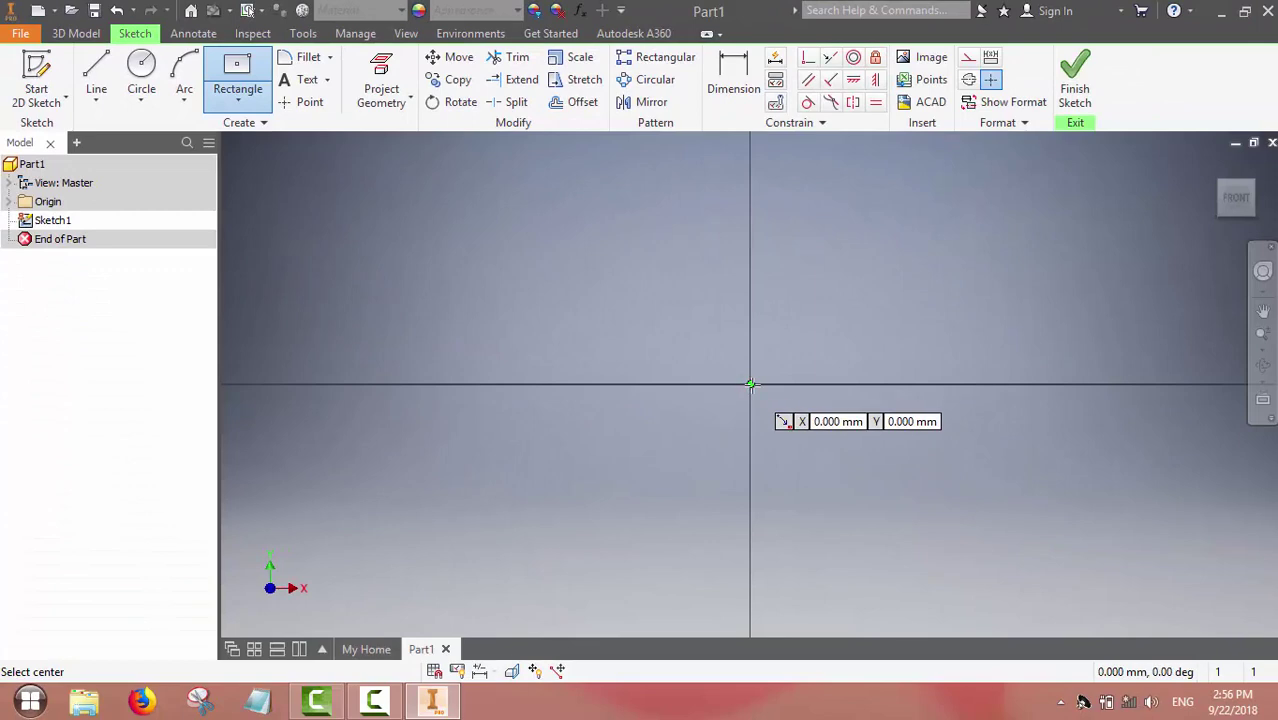
{"action": "left_click", "coordinate": [751, 385]}
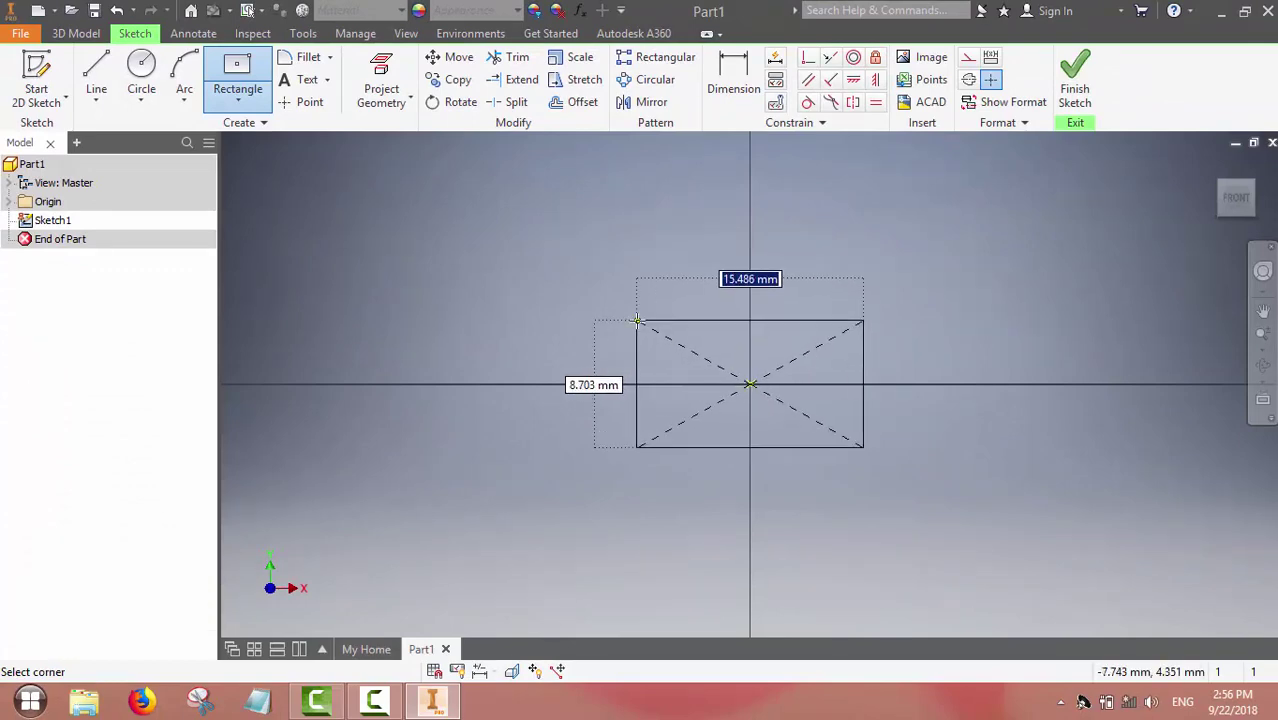
{"action": "left_click", "coordinate": [637, 321]}
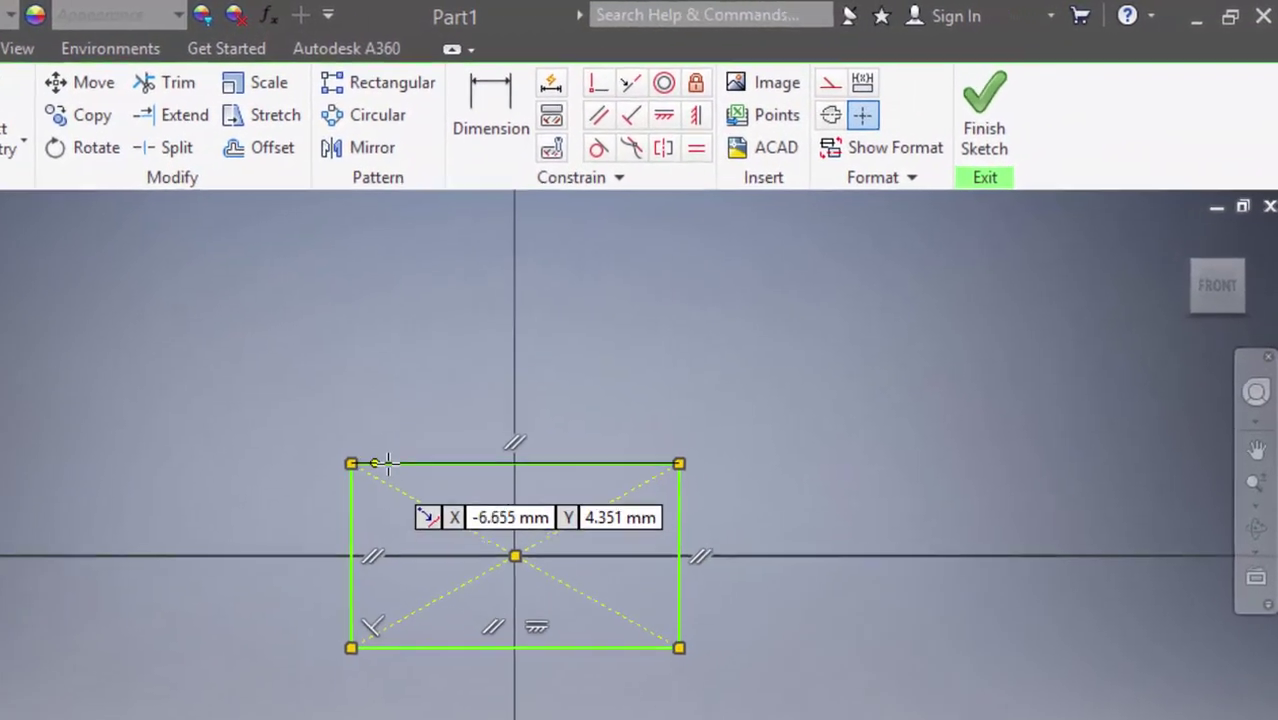
Dimension the rectangle to 15 mm wide and 10 mm high
{"action": "left_click", "coordinate": [358, 124]}
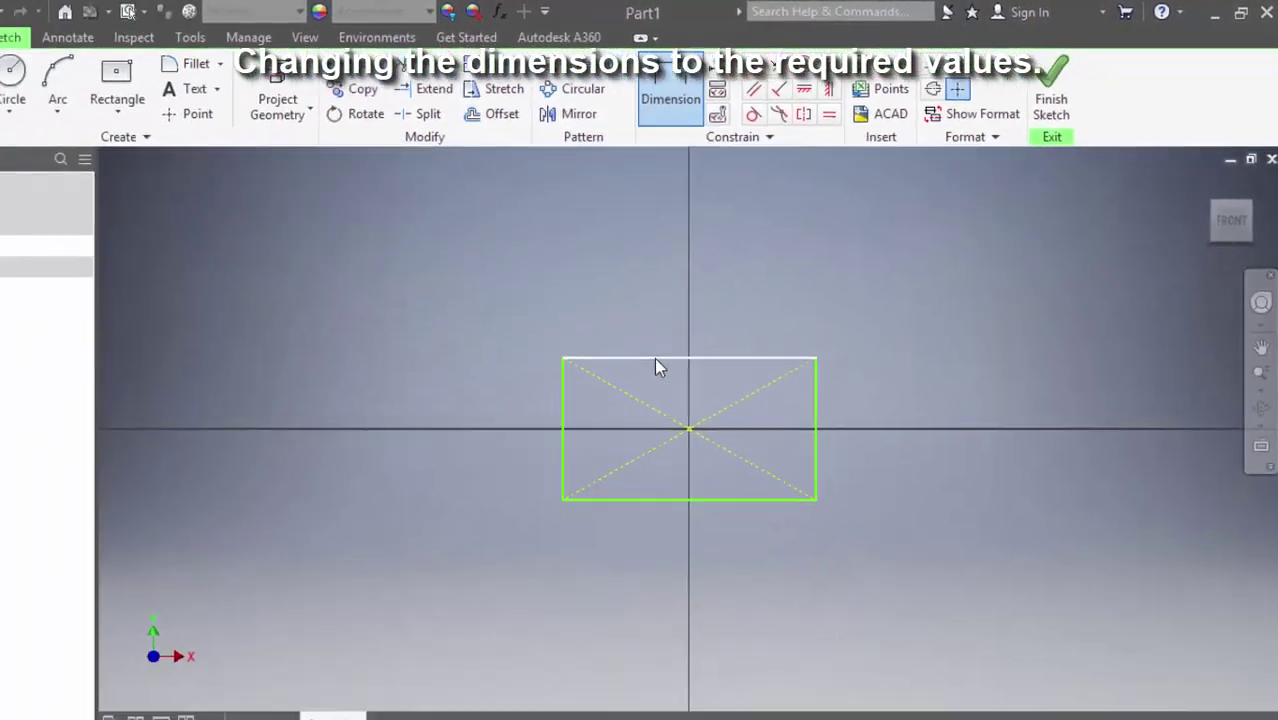
{"action": "left_click", "coordinate": [447, 482]}
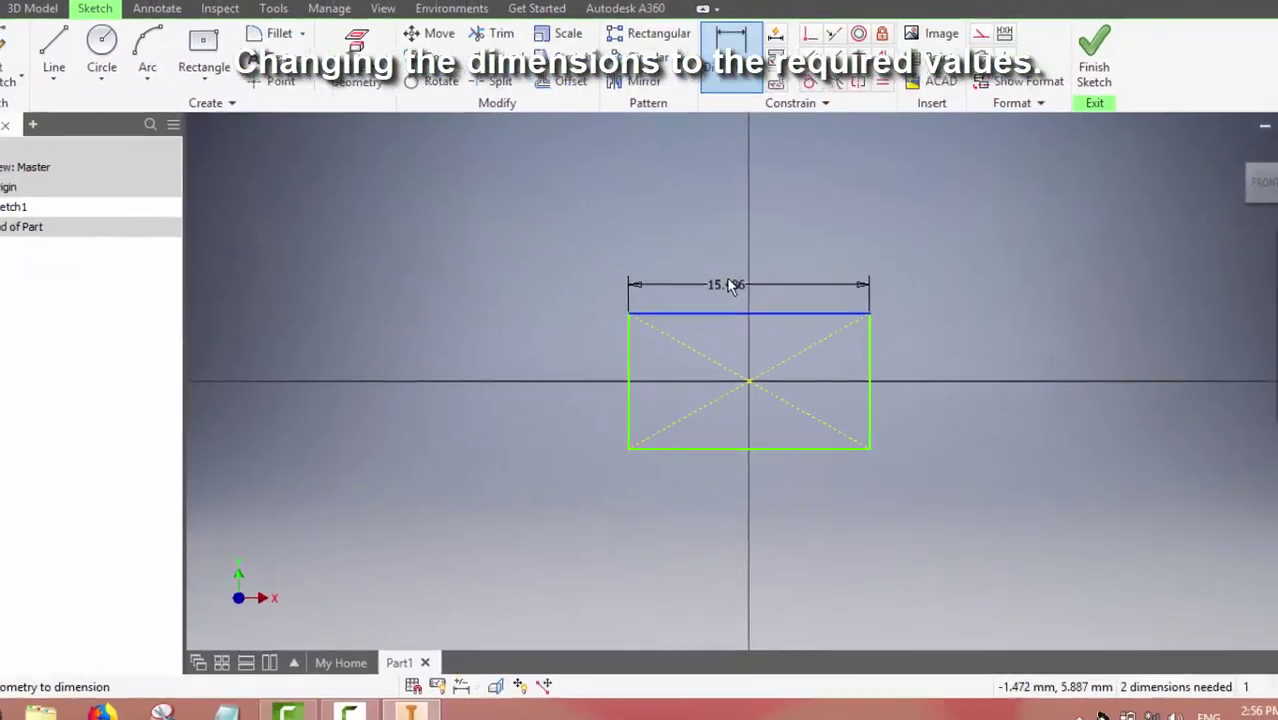
{"action": "left_click", "coordinate": [721, 252]}
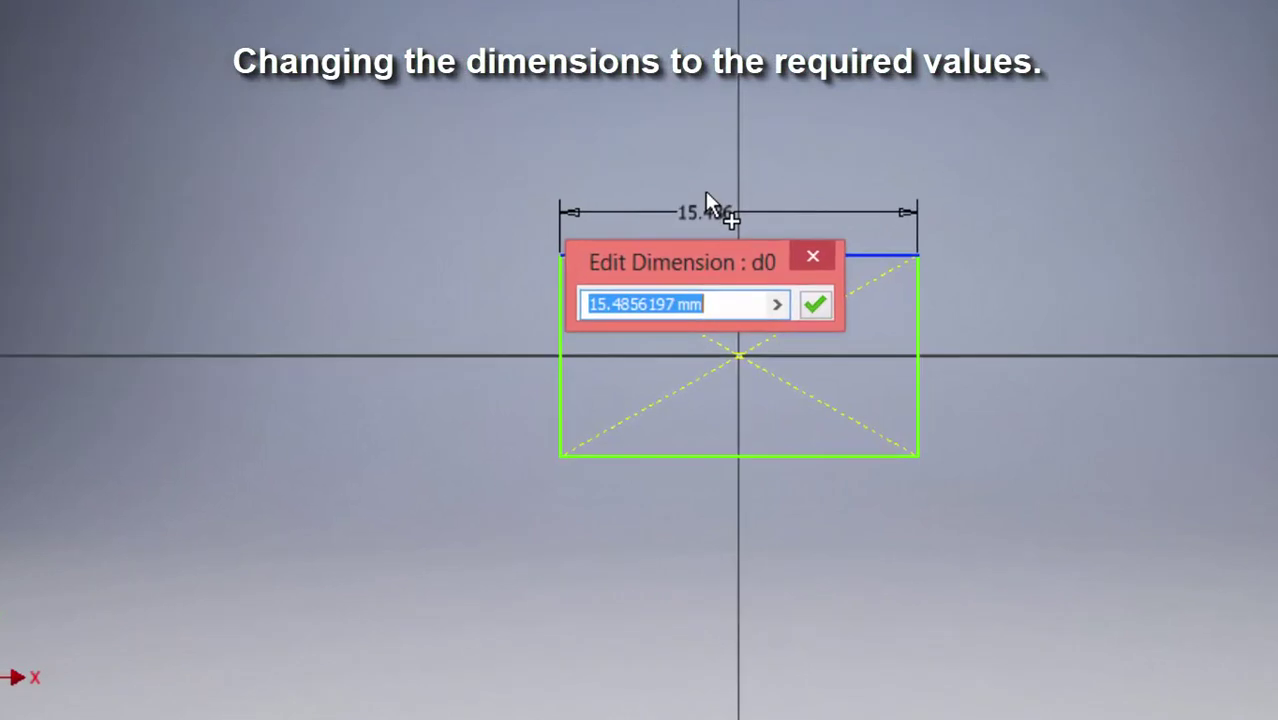
{"action": "type", "text": "15"}
{"action": "key", "text": "Return"}
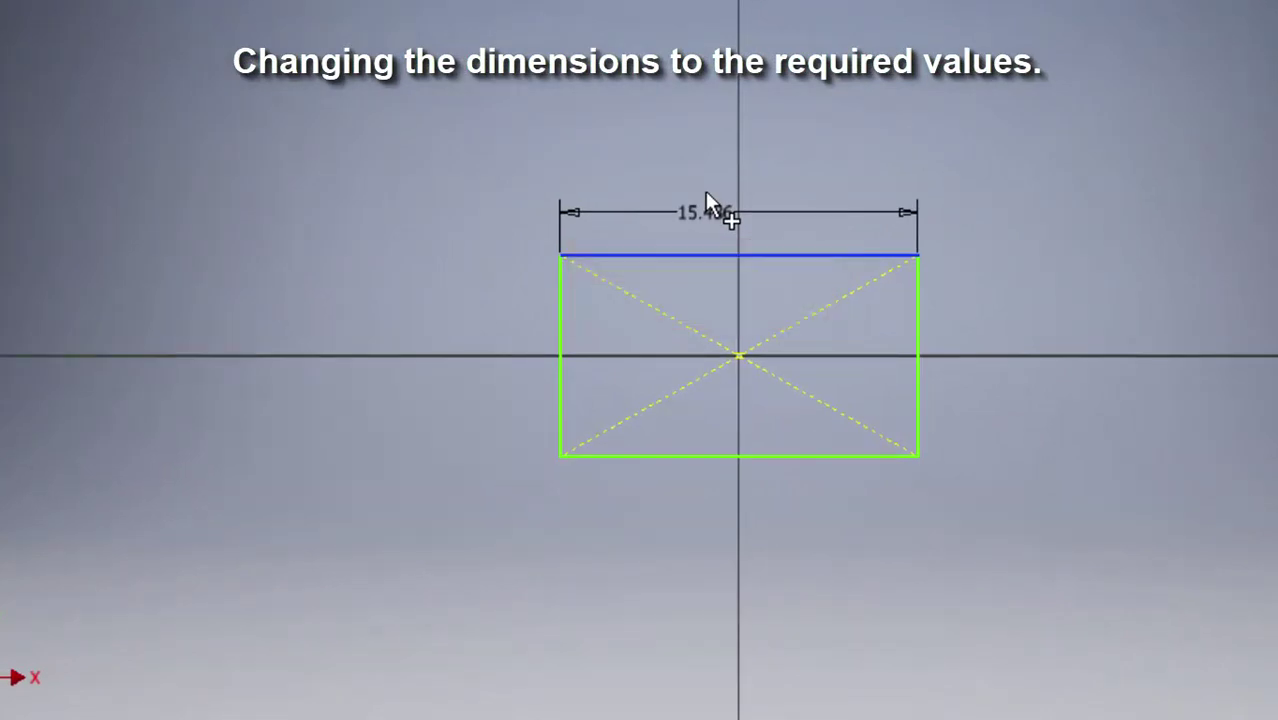
{"action": "left_click", "coordinate": [567, 380]}
{"action": "left_click", "coordinate": [337, 382]}
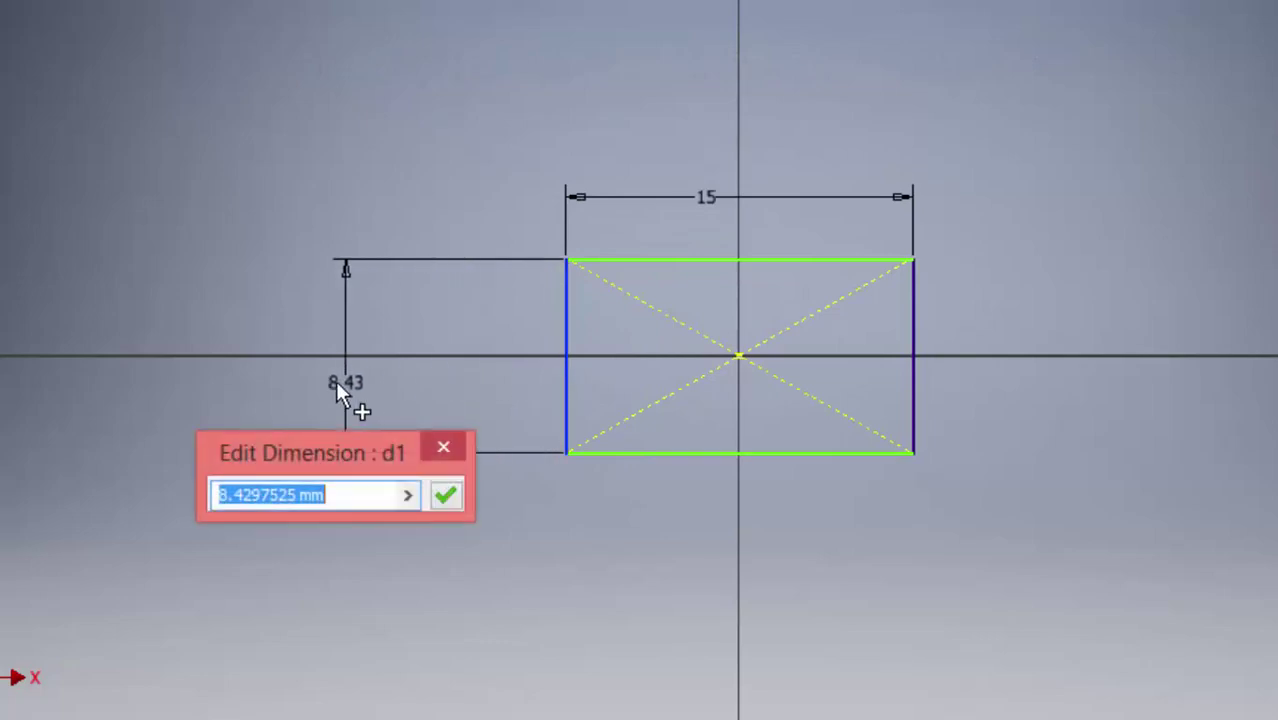
{"action": "type", "text": "10"}
{"action": "key", "text": "Return"}
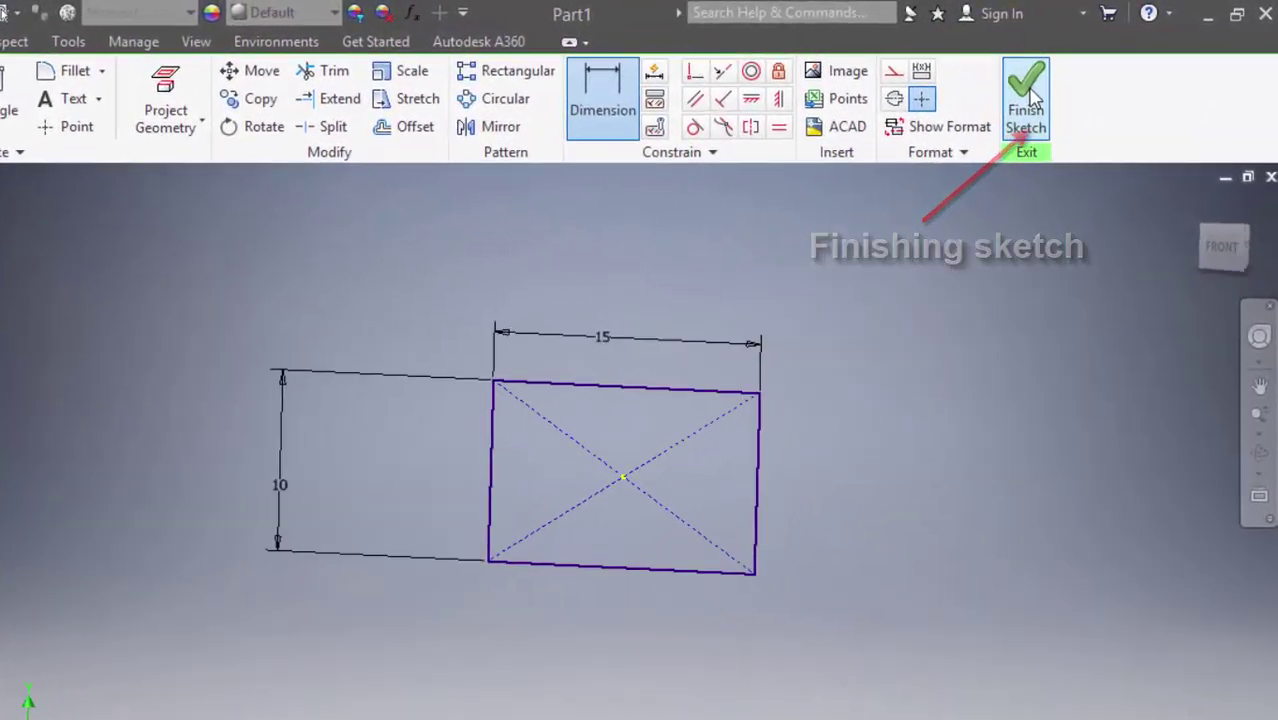
Finish the sketch and extrude the rectangle as a solid by a distance of 50 mm
{"action": "left_click", "coordinate": [1027, 100]}
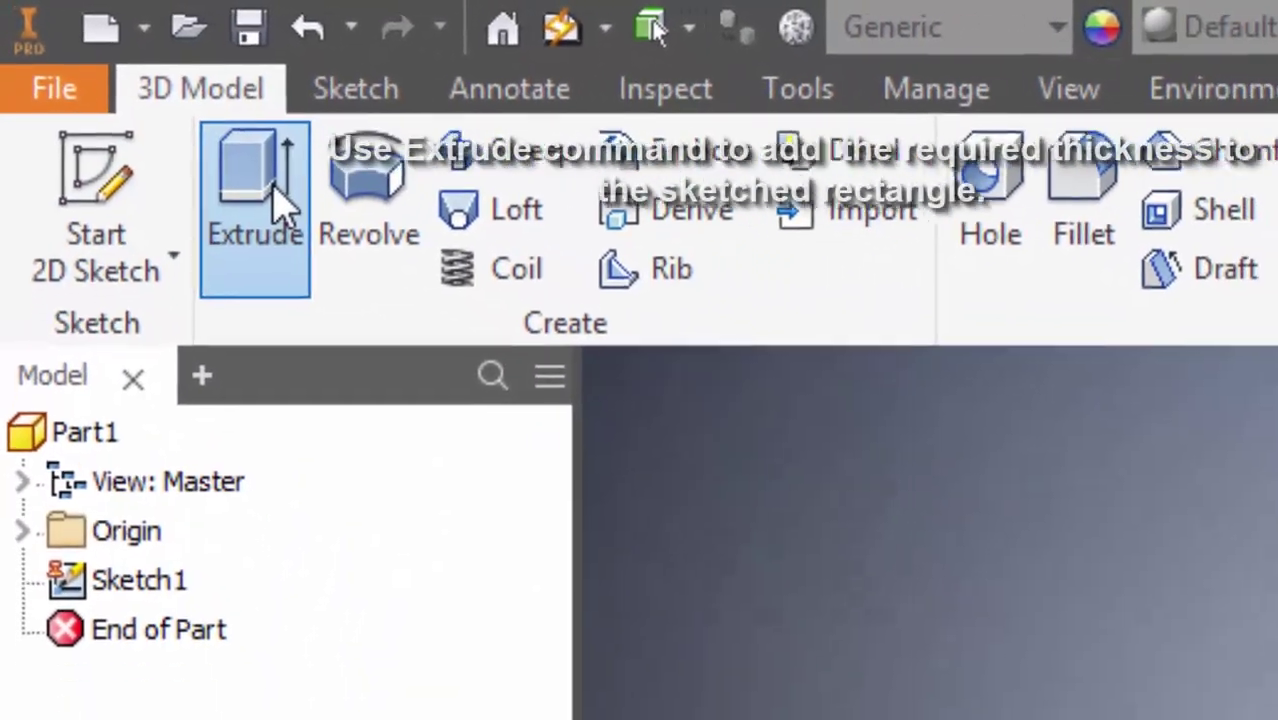
{"action": "left_click", "coordinate": [275, 200]}
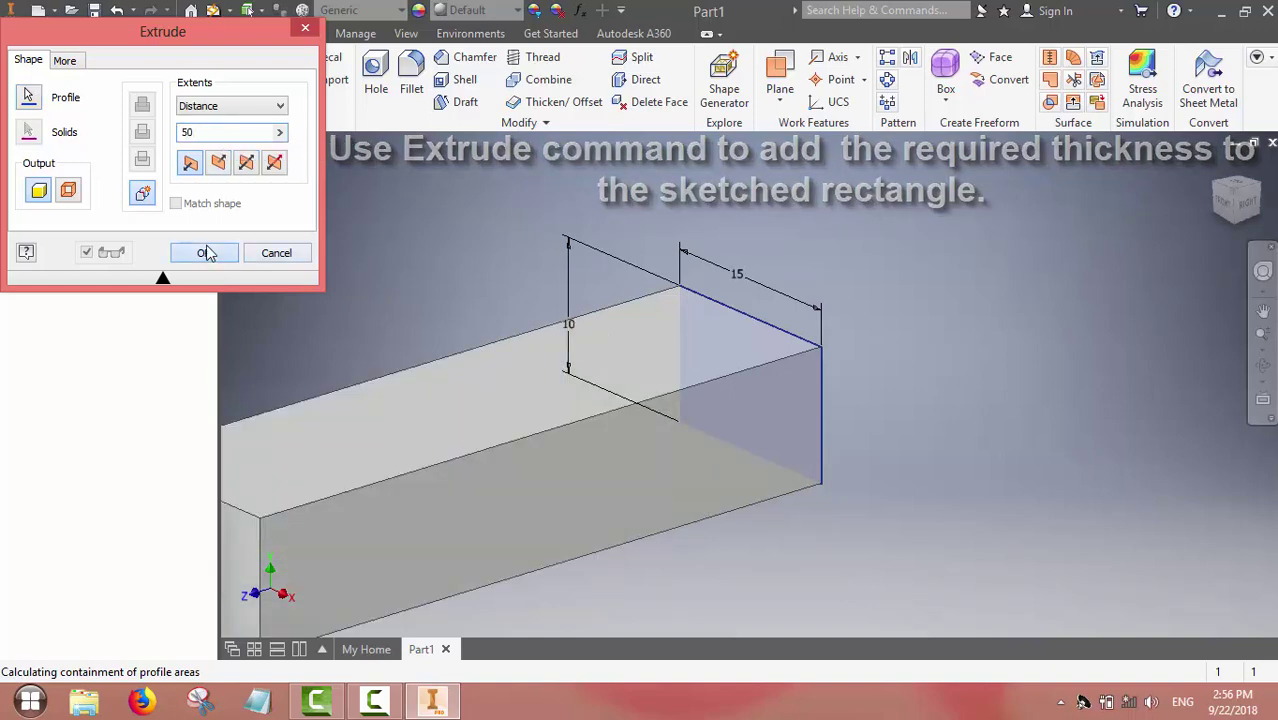
{"action": "left_click", "coordinate": [205, 253]}
Orbit, pan and zoom the view to examine the whole extruded cuboid
{"action": "left_click", "coordinate": [456, 427]}
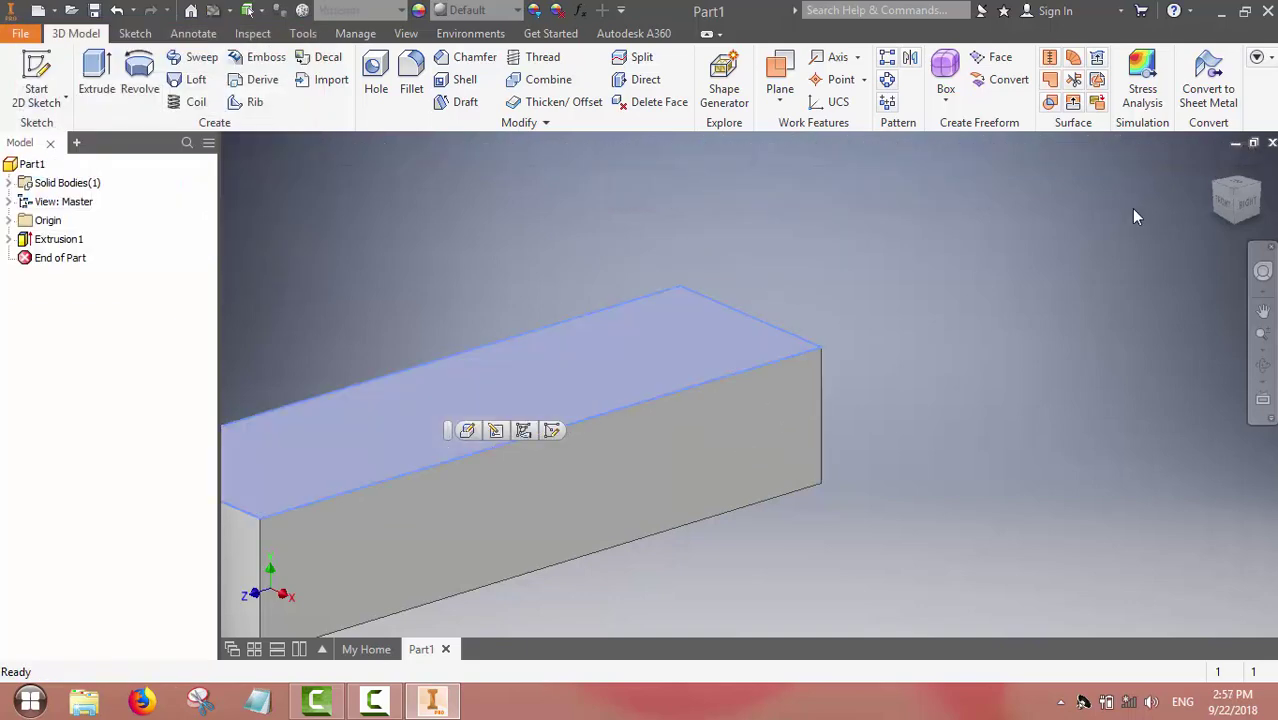
{"action": "left_click", "coordinate": [1224, 180]}
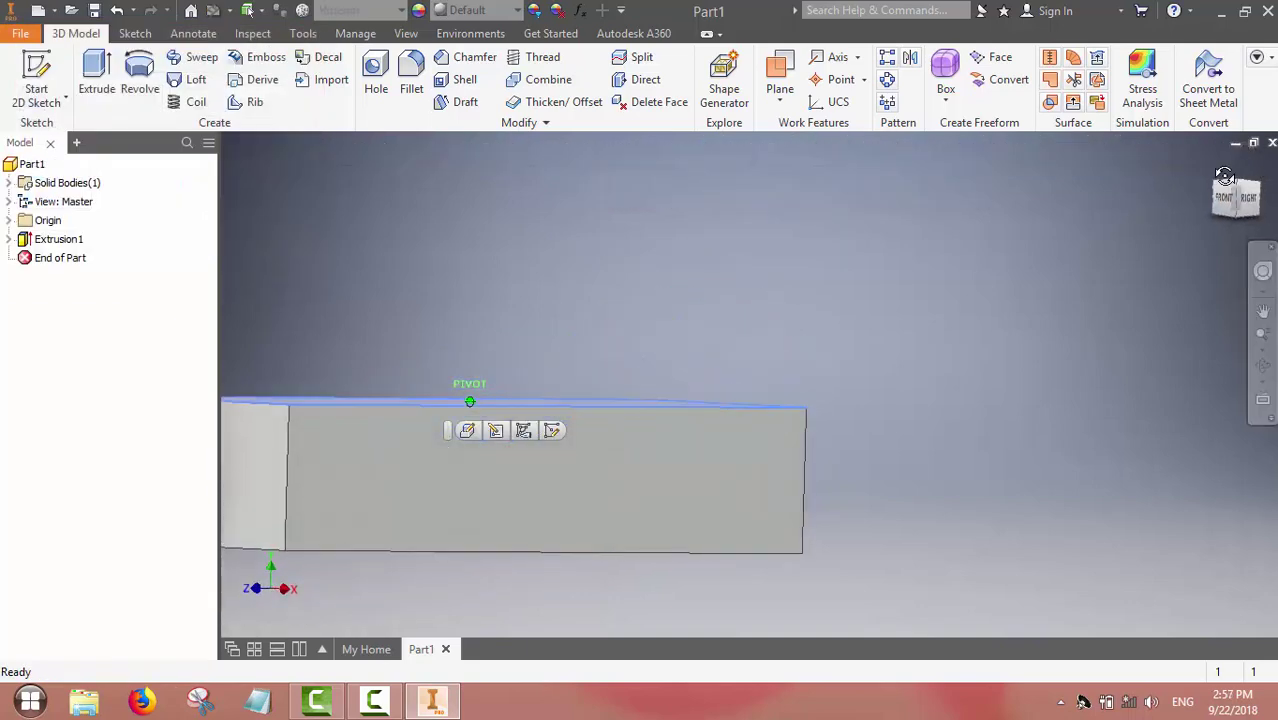
{"action": "left_click", "coordinate": [1224, 177]}
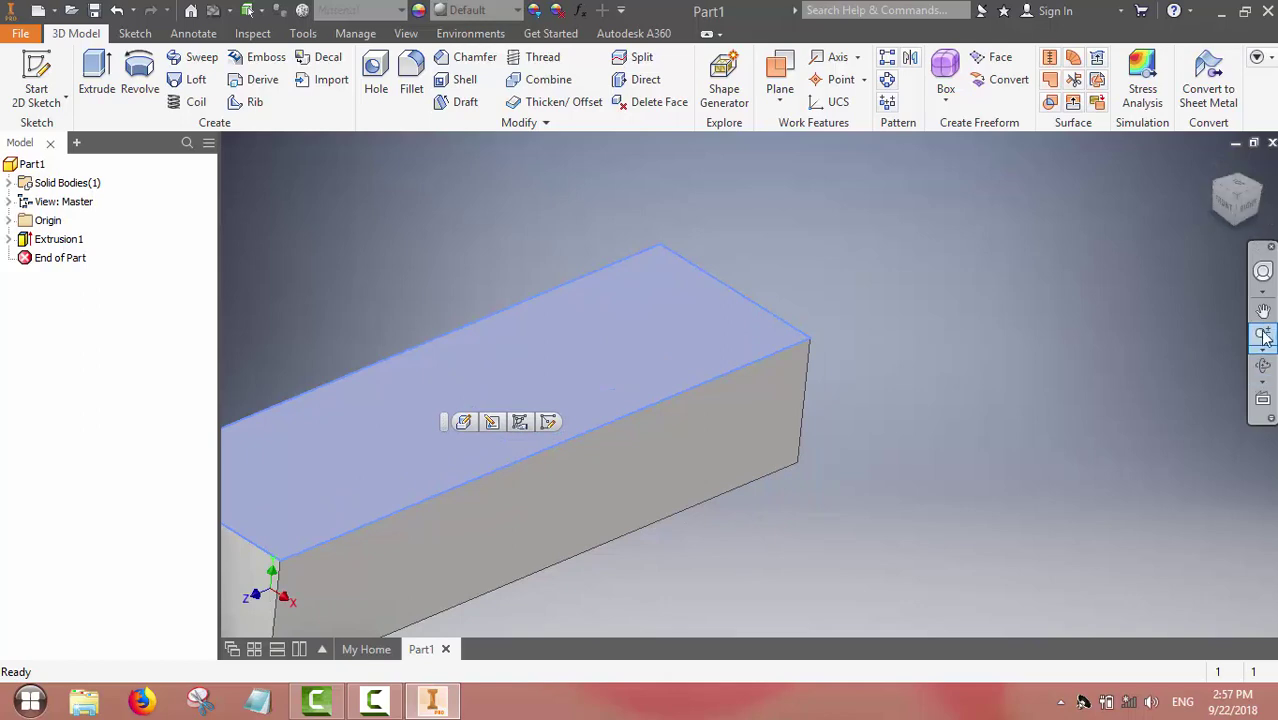
{"action": "left_click", "coordinate": [1264, 312]}
{"action": "left_click_drag", "start_coordinate": [447, 413], "coordinate": [696, 330]}
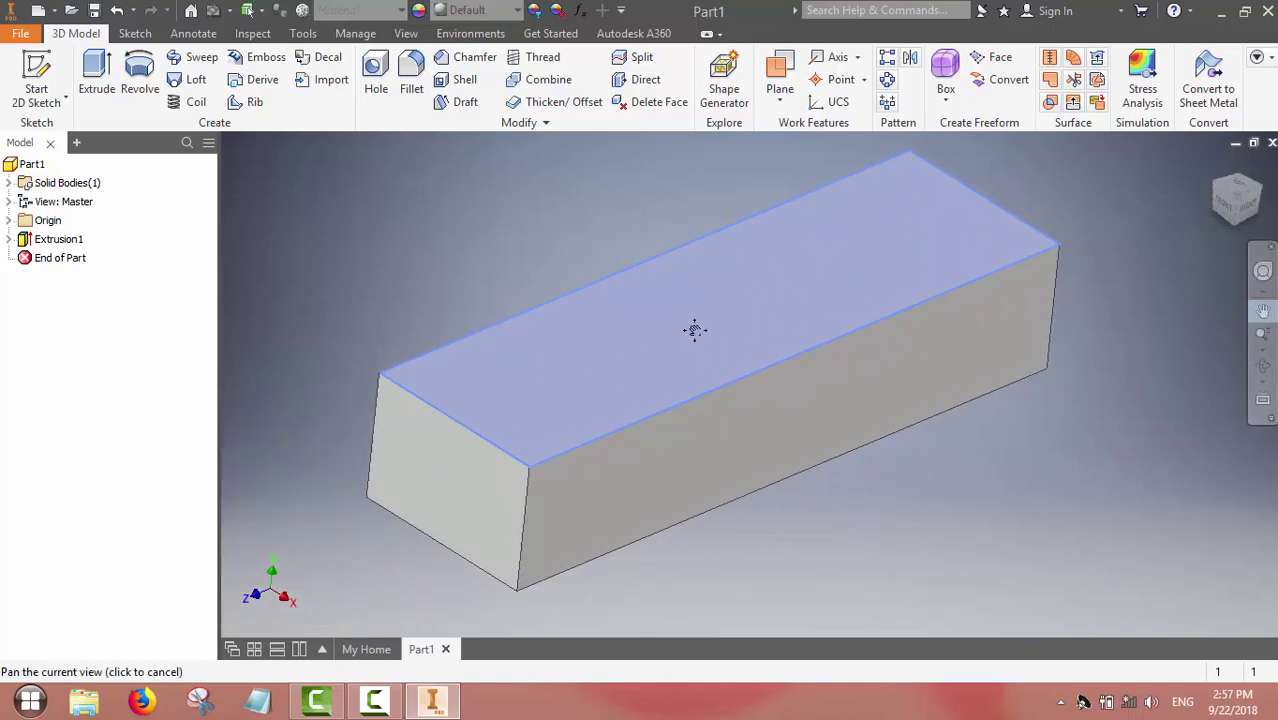
{"action": "scroll", "coordinate": [694, 329], "scroll_direction": "down", "scroll_amount": 2}
{"action": "scroll", "coordinate": [693, 328], "scroll_direction": "up", "scroll_amount": 3}
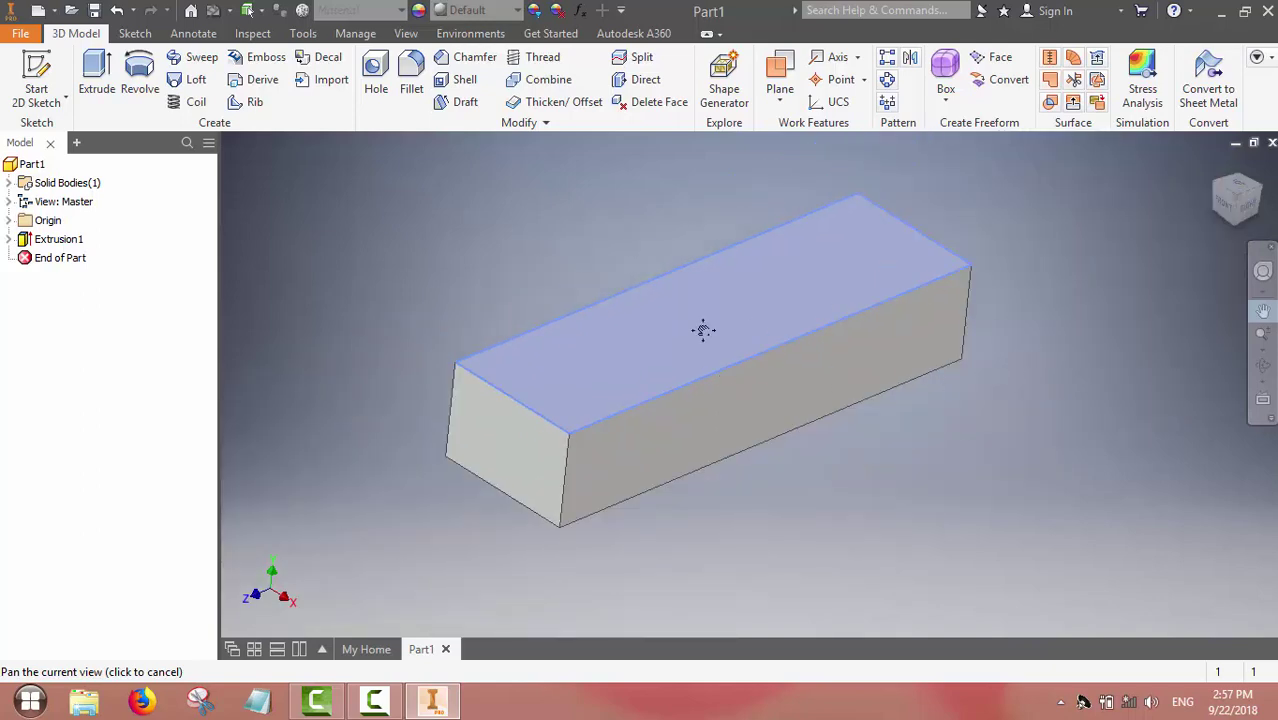
Save the part as Part1_cuboid in Autodesk Inventor Parts format, keeping the current destination folder
{"action": "left_click", "coordinate": [20, 34]}
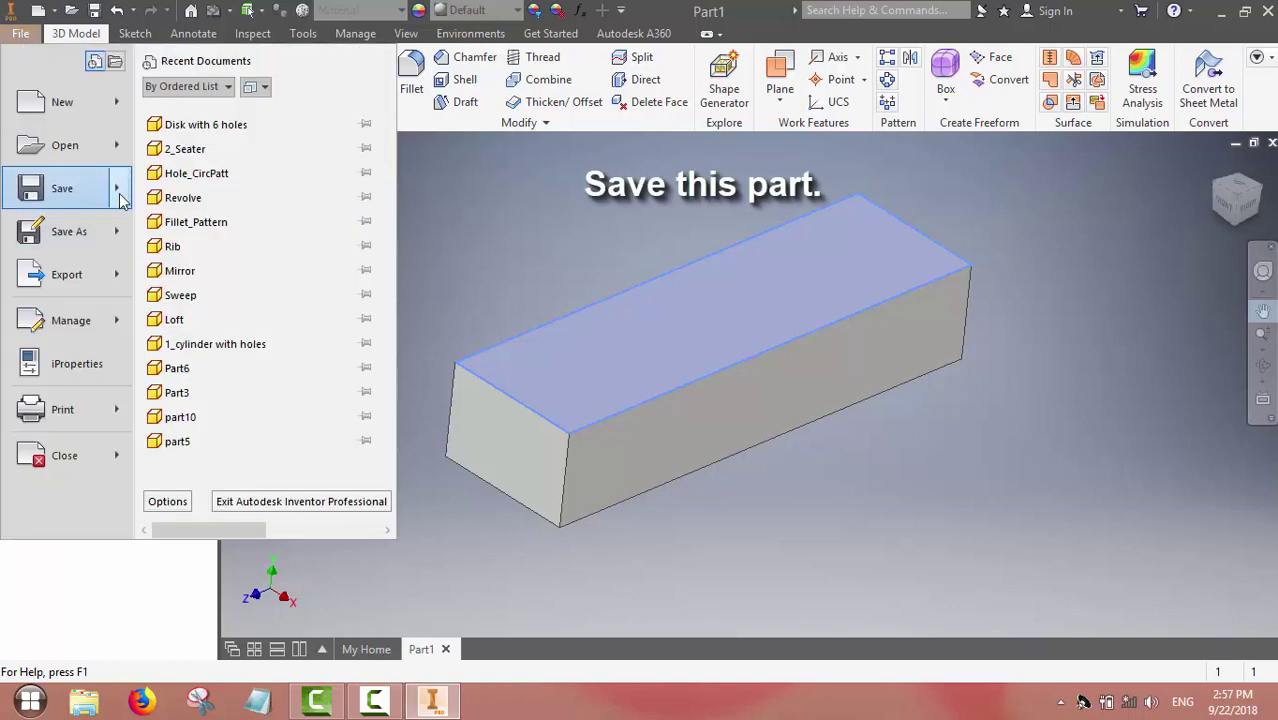
{"action": "mouse_move", "coordinate": [119, 200]}
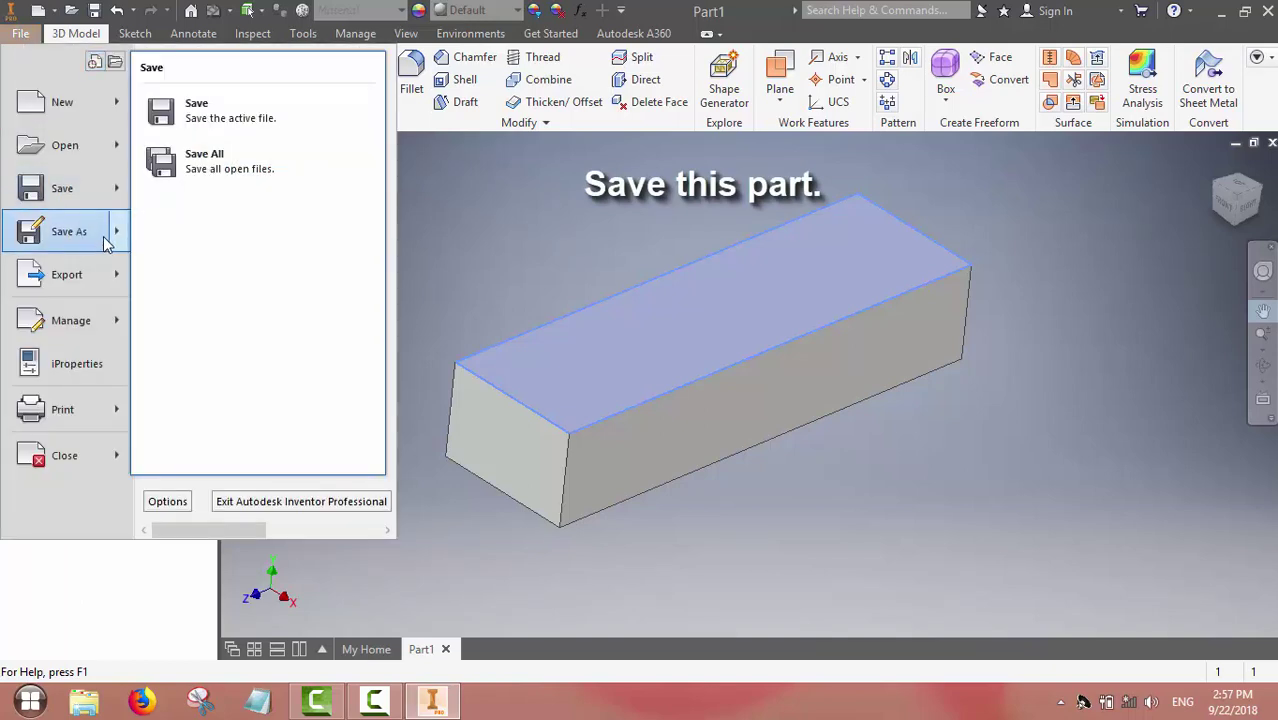
{"action": "mouse_move", "coordinate": [107, 243]}
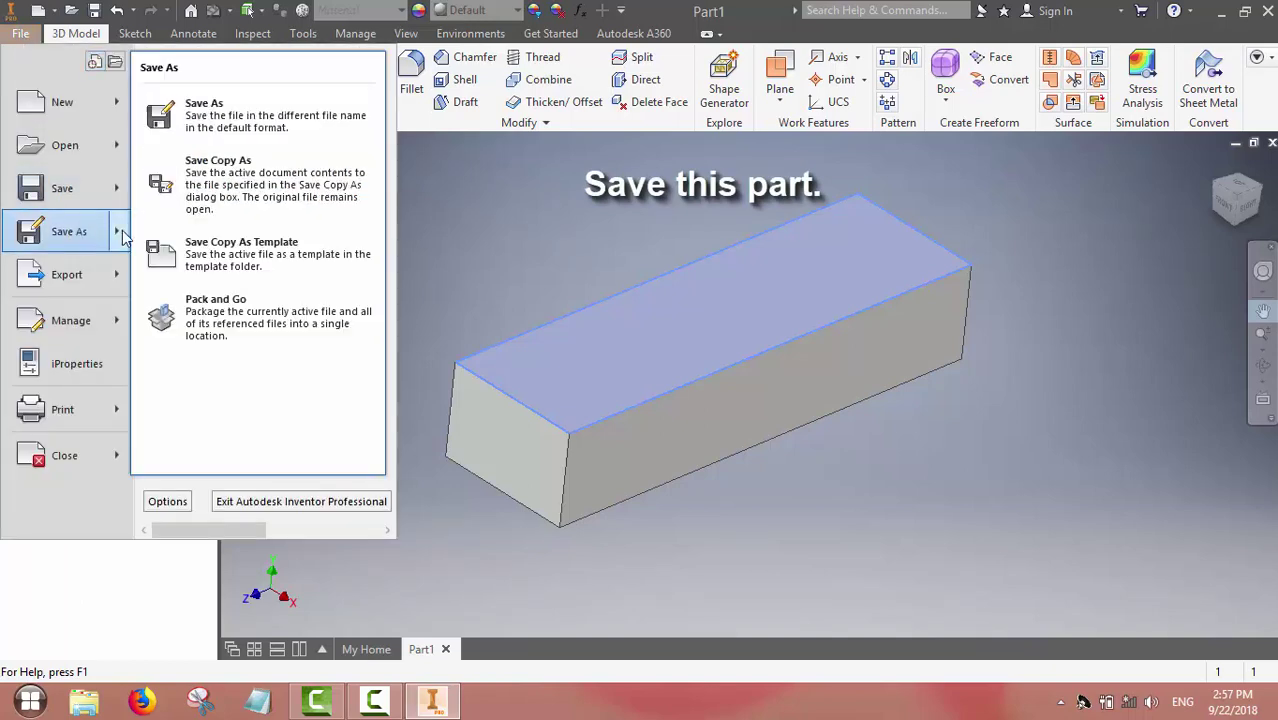
{"action": "left_click", "coordinate": [203, 120]}
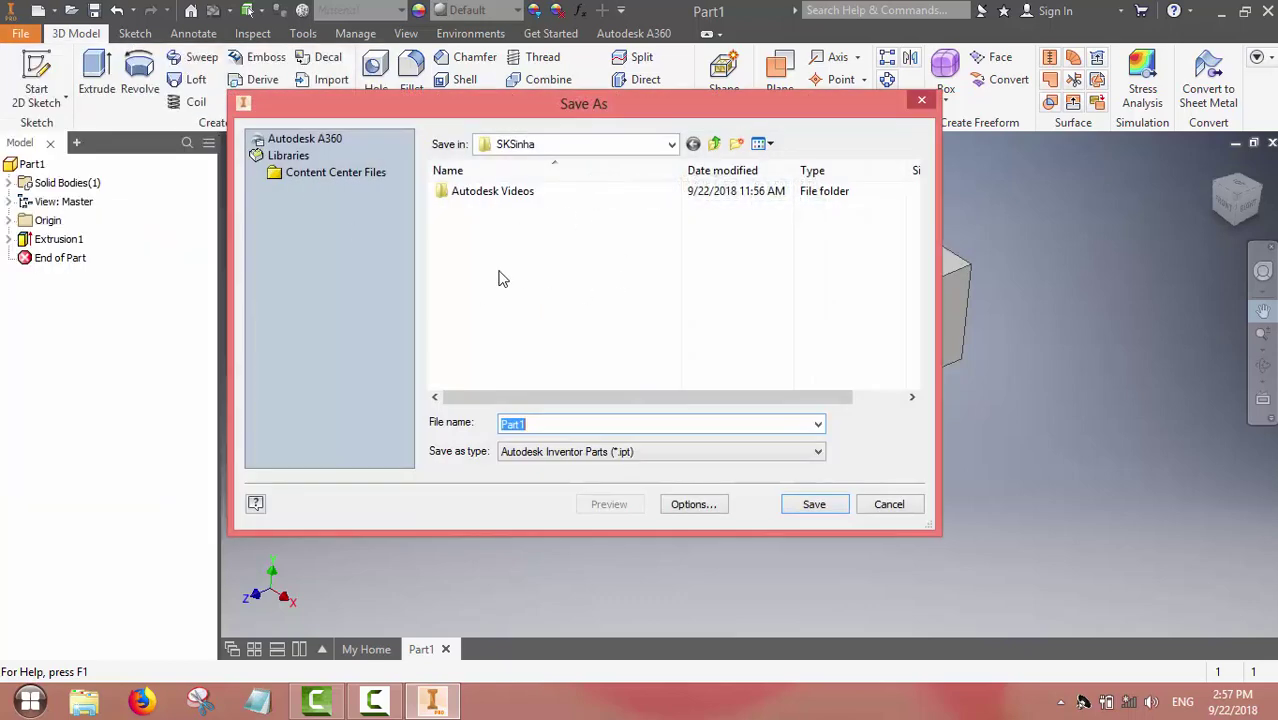
{"action": "left_click", "coordinate": [672, 145]}
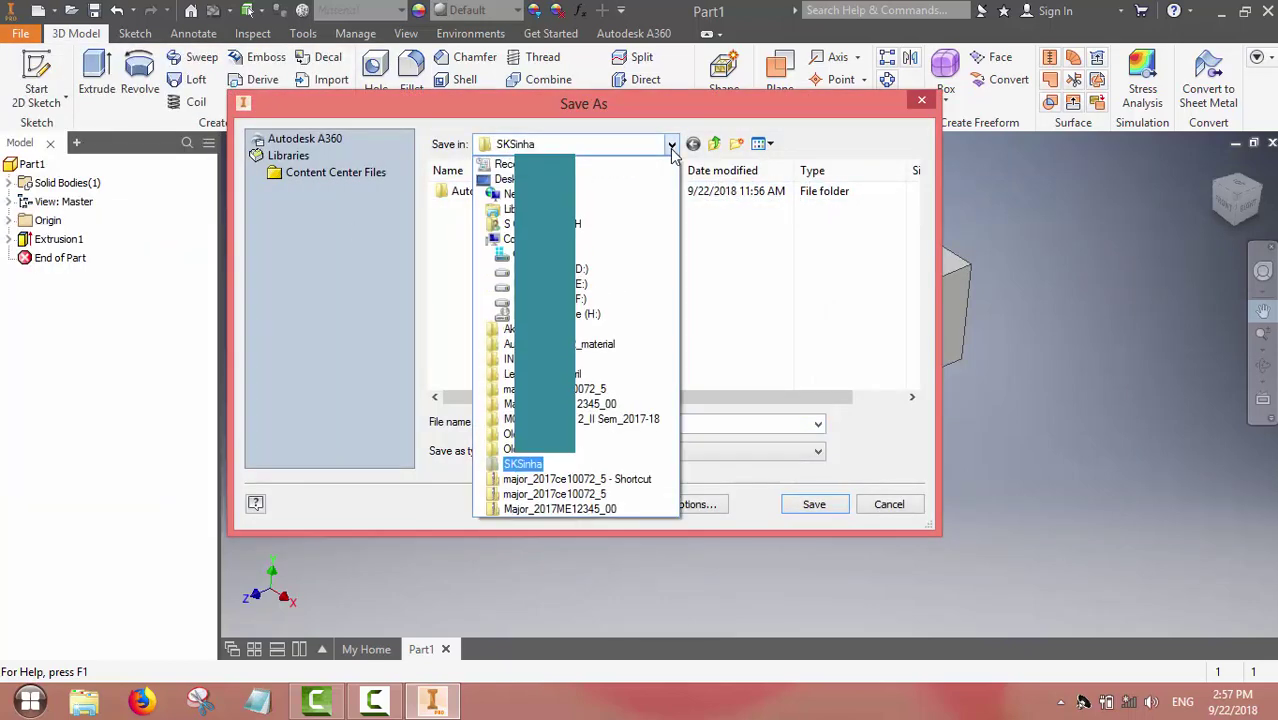
{"action": "left_click", "coordinate": [520, 464]}
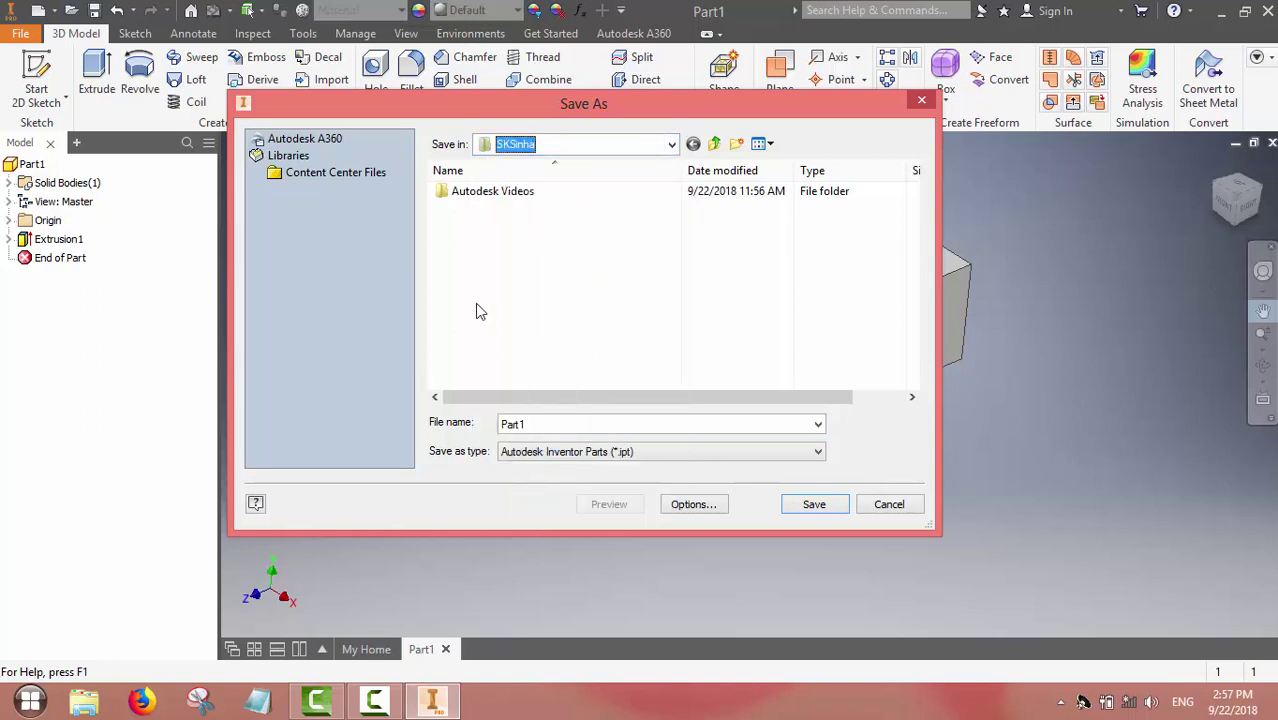
{"action": "double_click", "coordinate": [531, 424]}
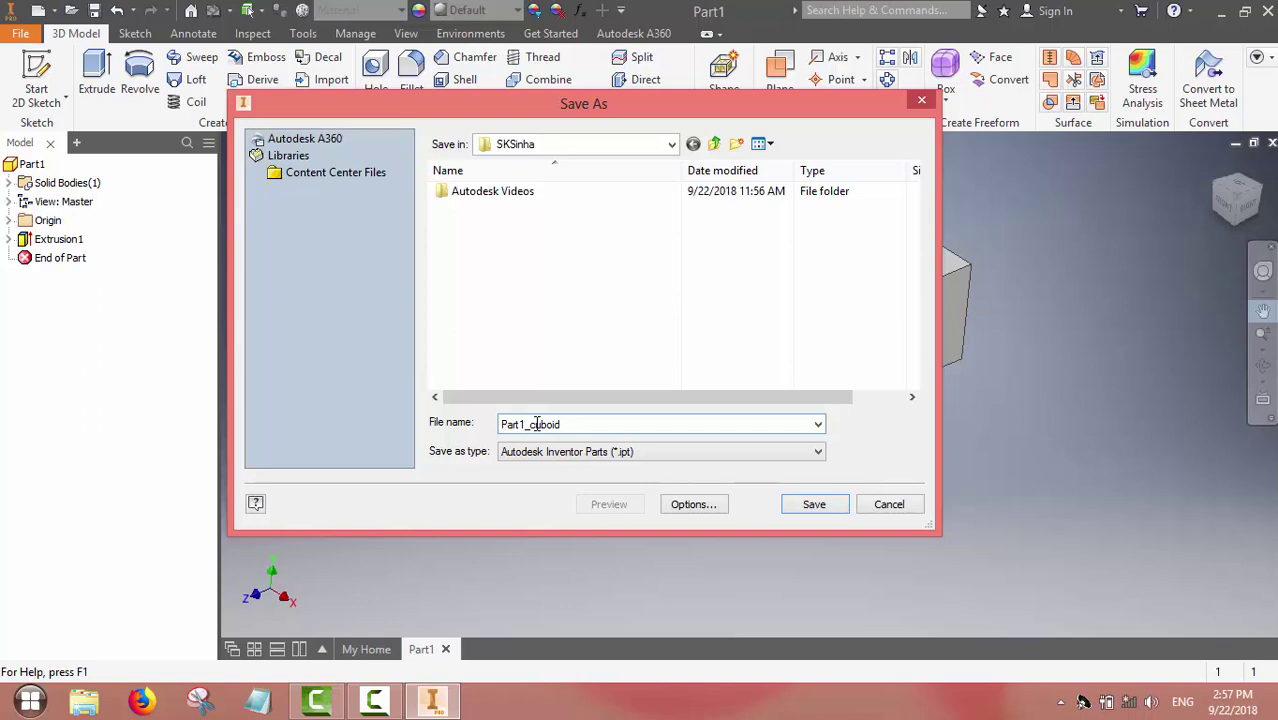
{"action": "double_click", "coordinate": [537, 424]}
{"action": "key", "text": "Return"}
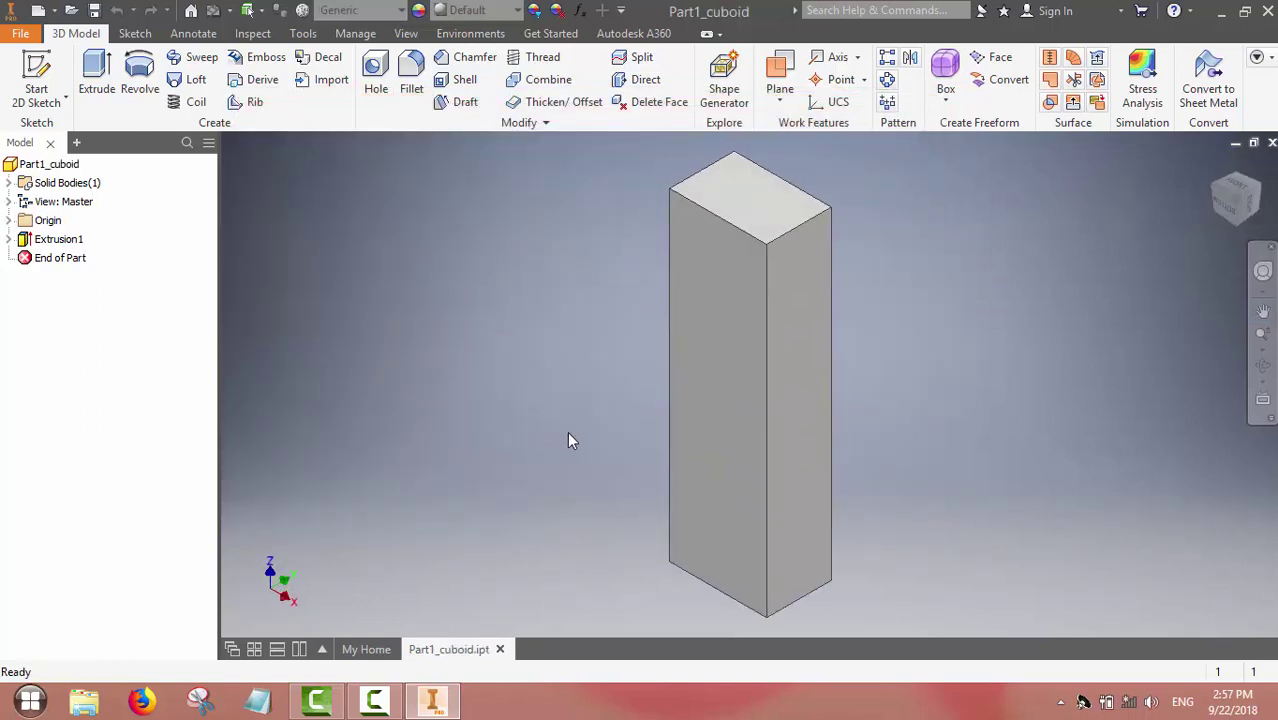
Create a new part from the Standard (mm).ipt template and start a 2D sketch on the XY plane
{"action": "left_click", "coordinate": [22, 33]}
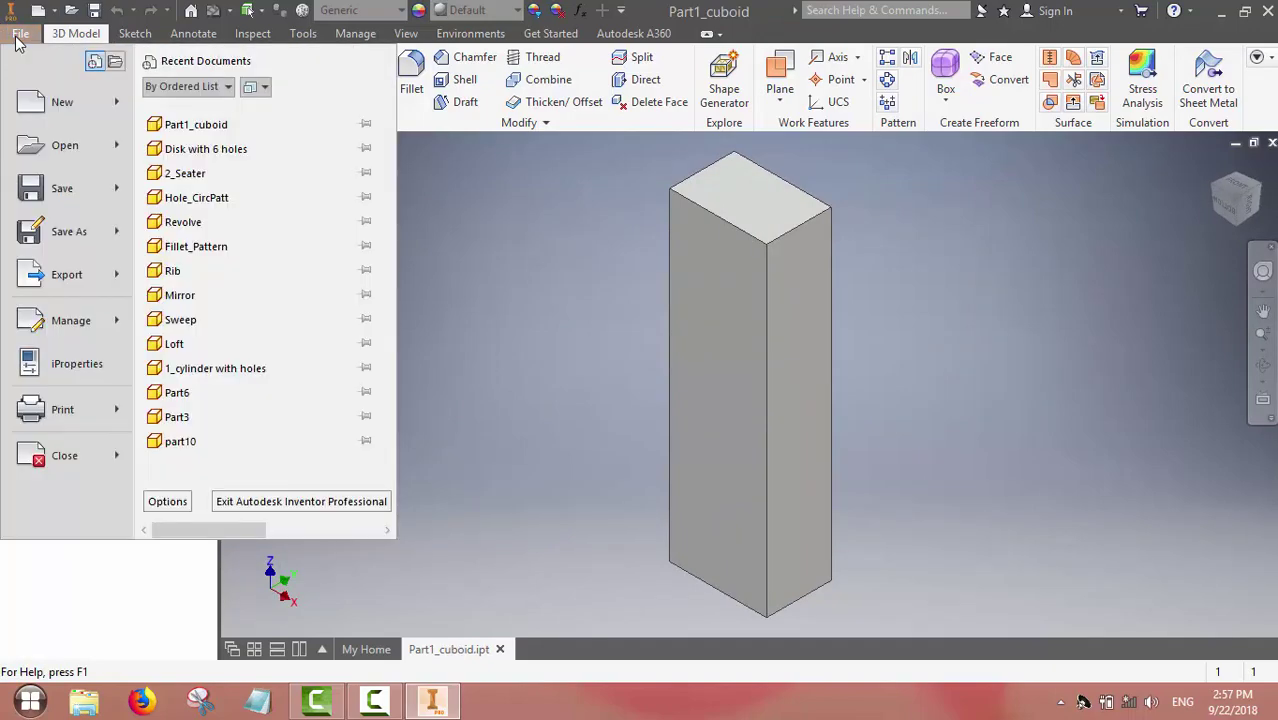
{"action": "left_click", "coordinate": [36, 120]}
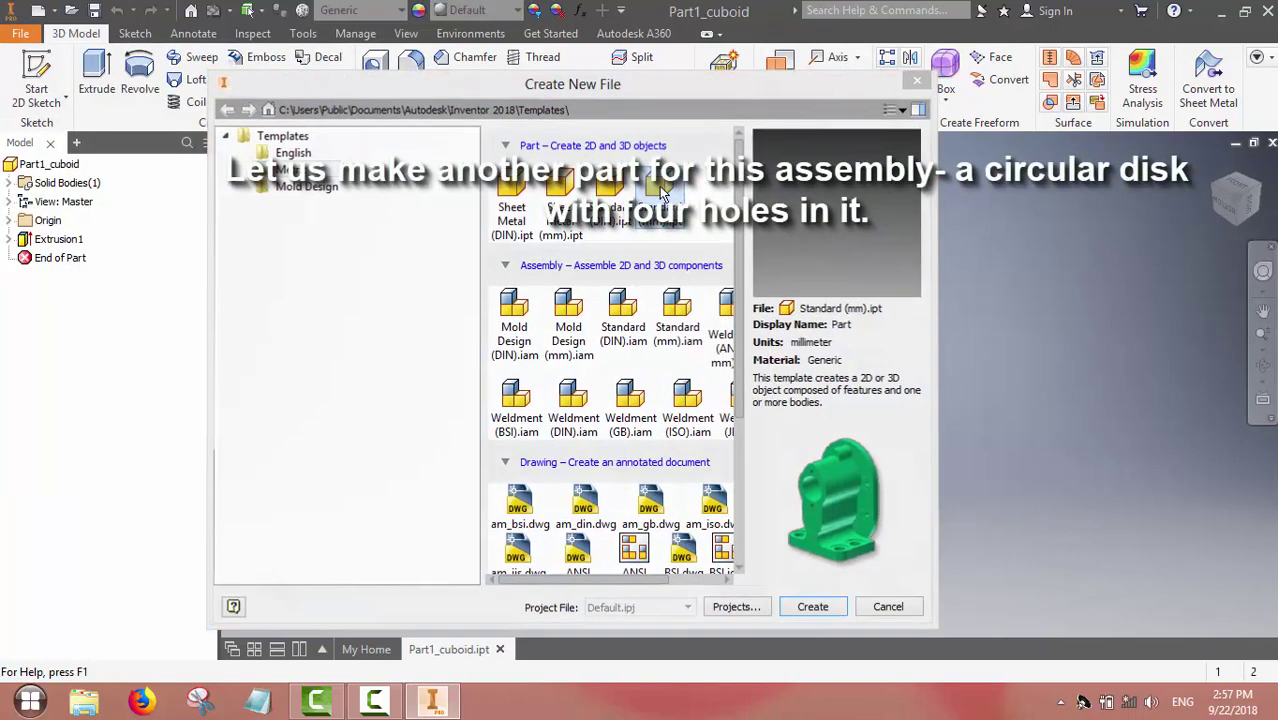
{"action": "double_click", "coordinate": [659, 186]}
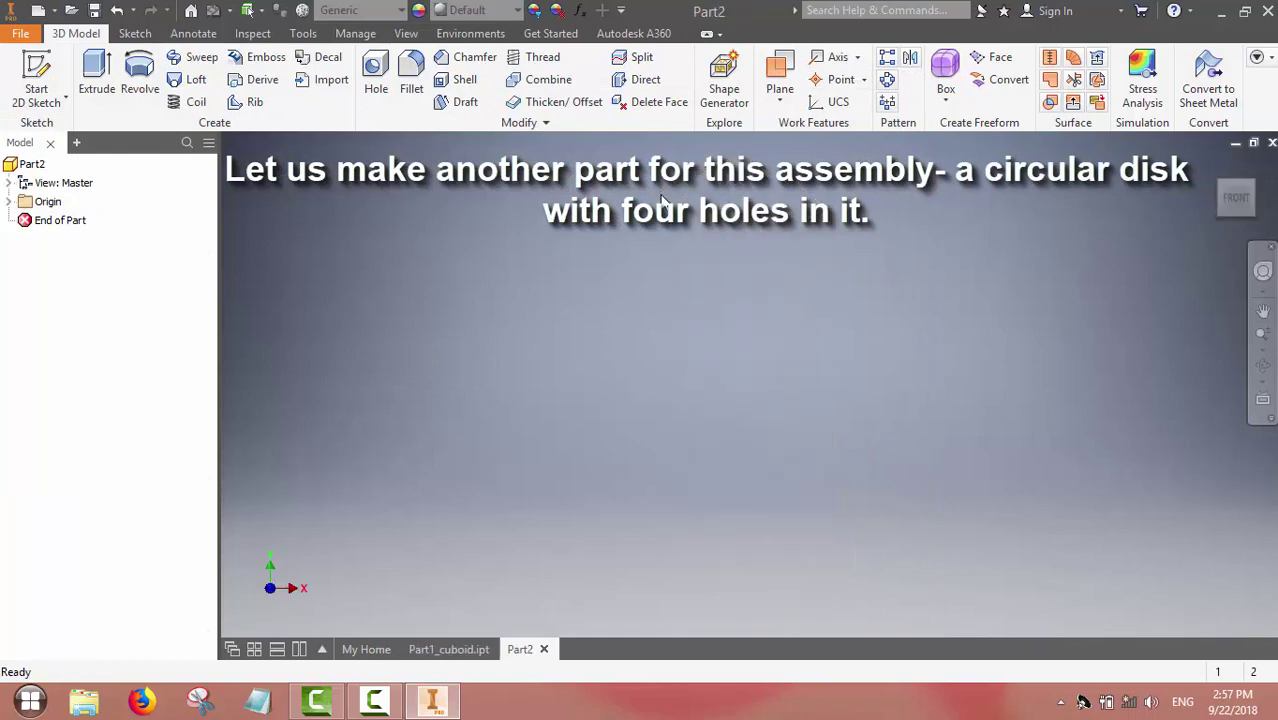
{"action": "left_click", "coordinate": [40, 78]}
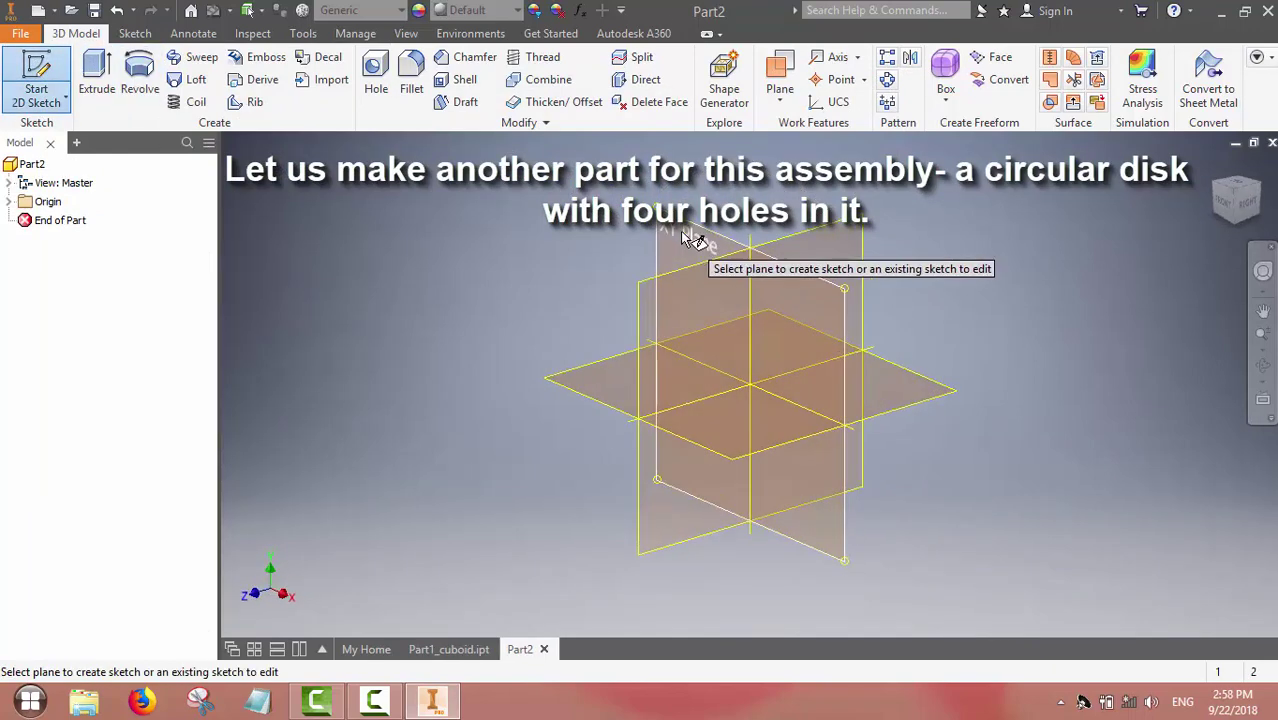
{"action": "left_click", "coordinate": [686, 238]}
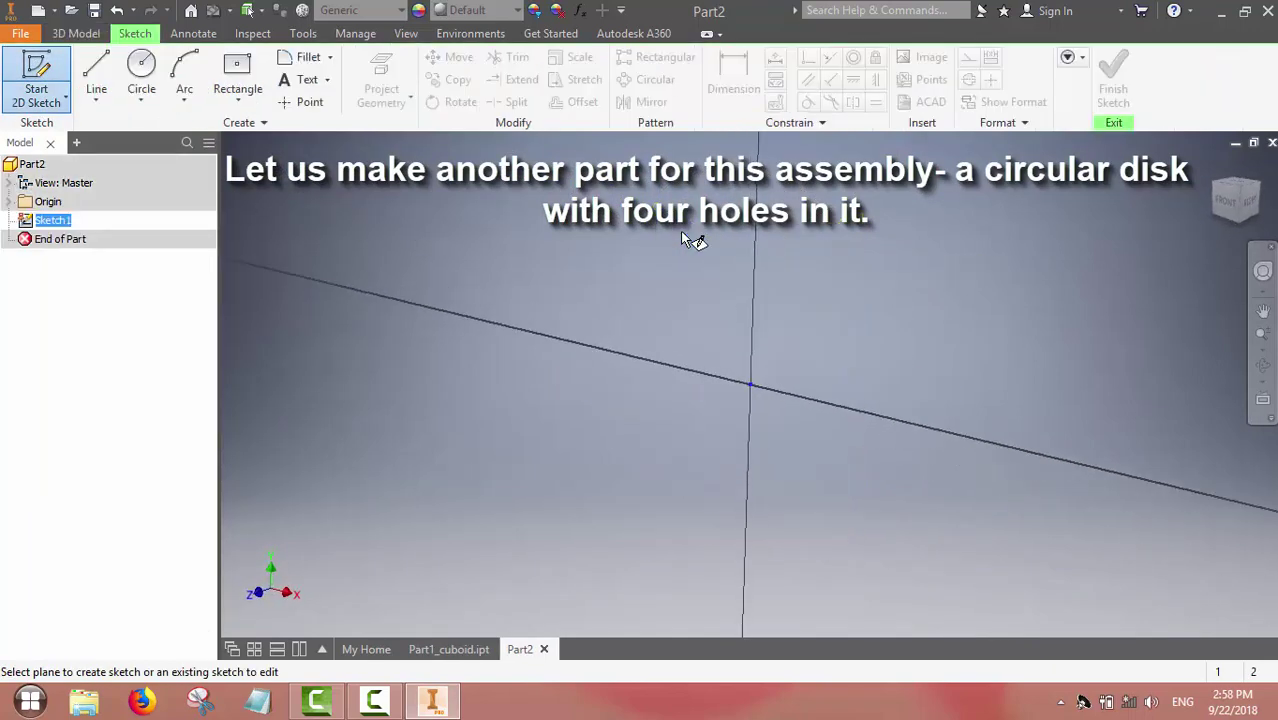
Sketch a circle about 24.5 mm in diameter, centred on the origin
{"action": "left_click", "coordinate": [143, 68]}
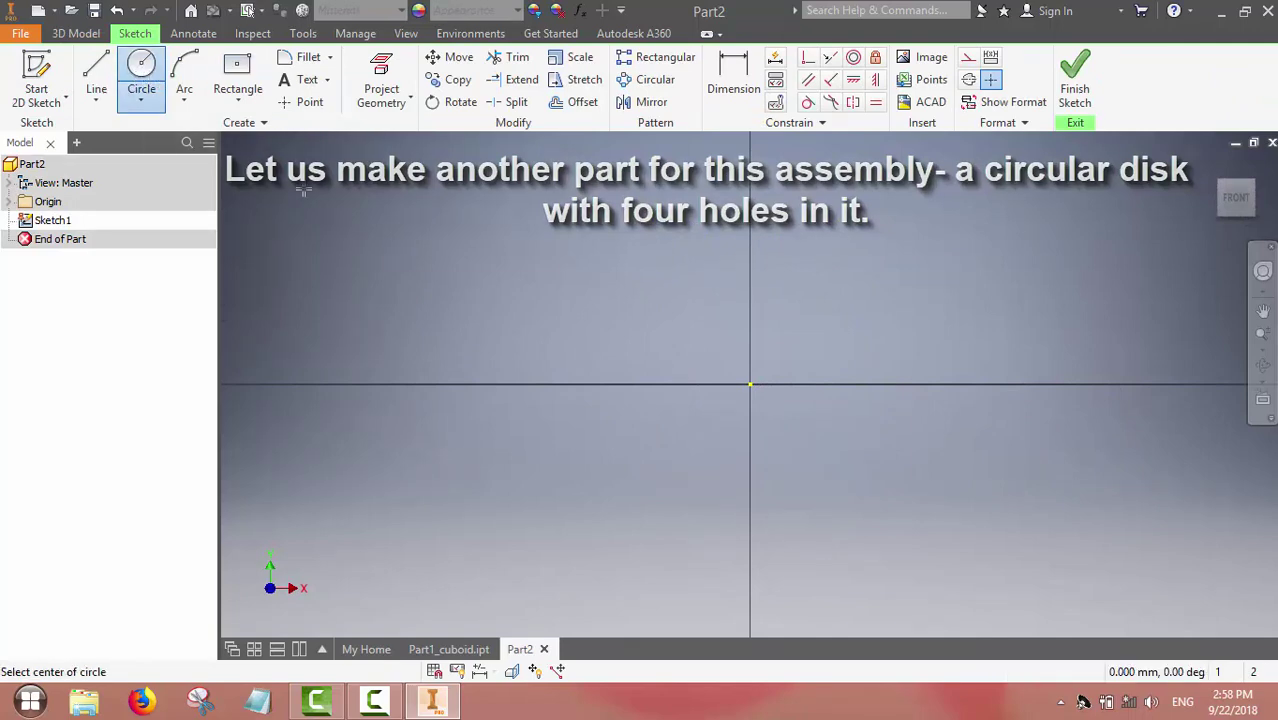
{"action": "left_click", "coordinate": [751, 383]}
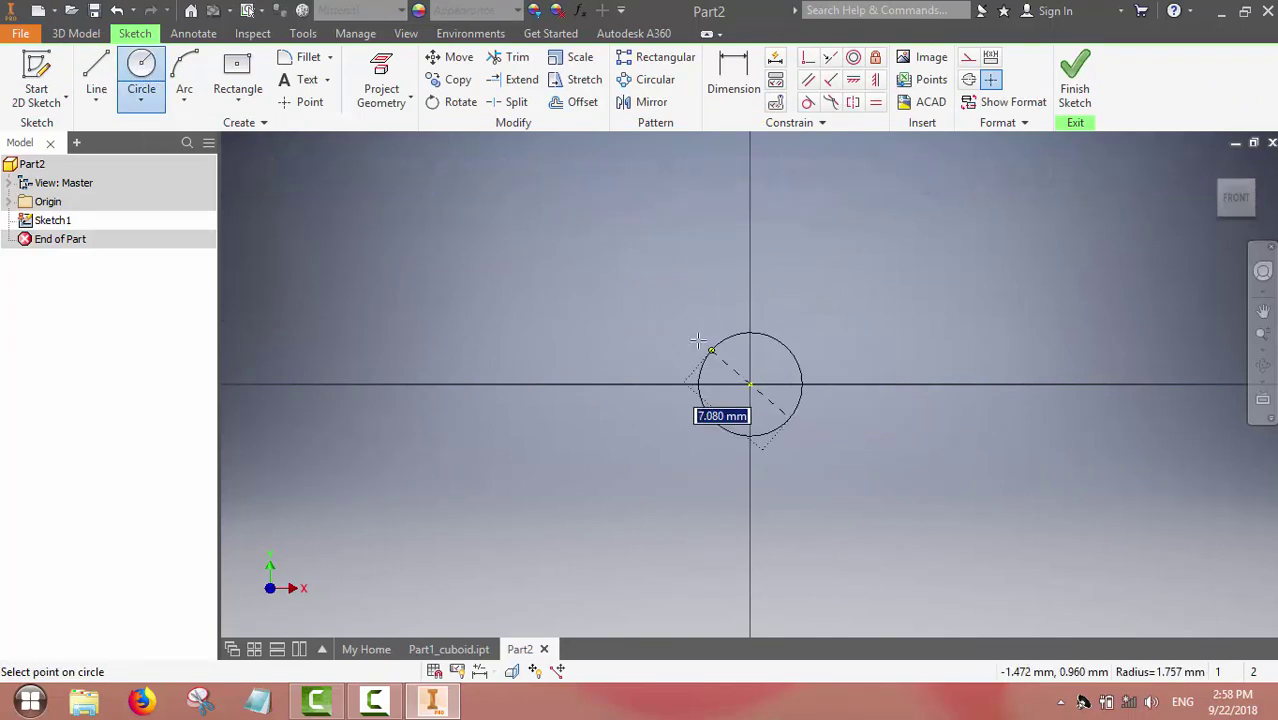
{"action": "left_click", "coordinate": [592, 300]}
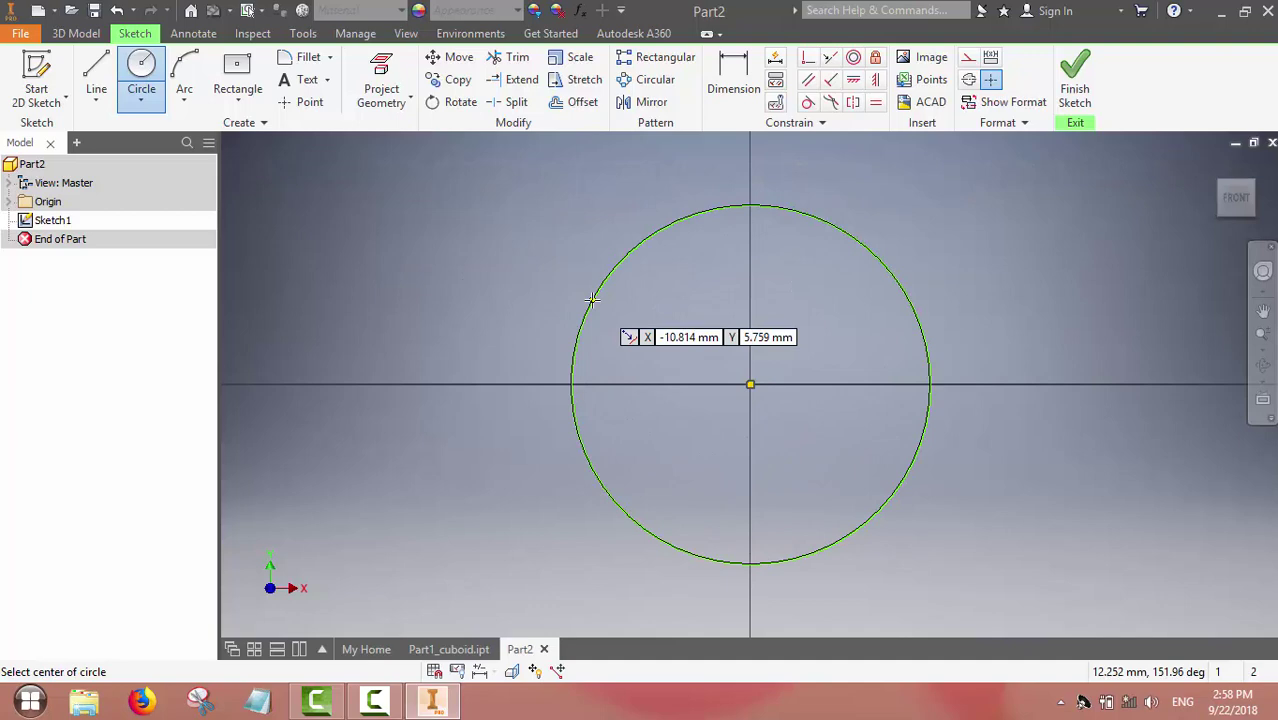
Dimension the circle's diameter to 100 mm and finish the sketch
{"action": "left_click", "coordinate": [740, 65]}
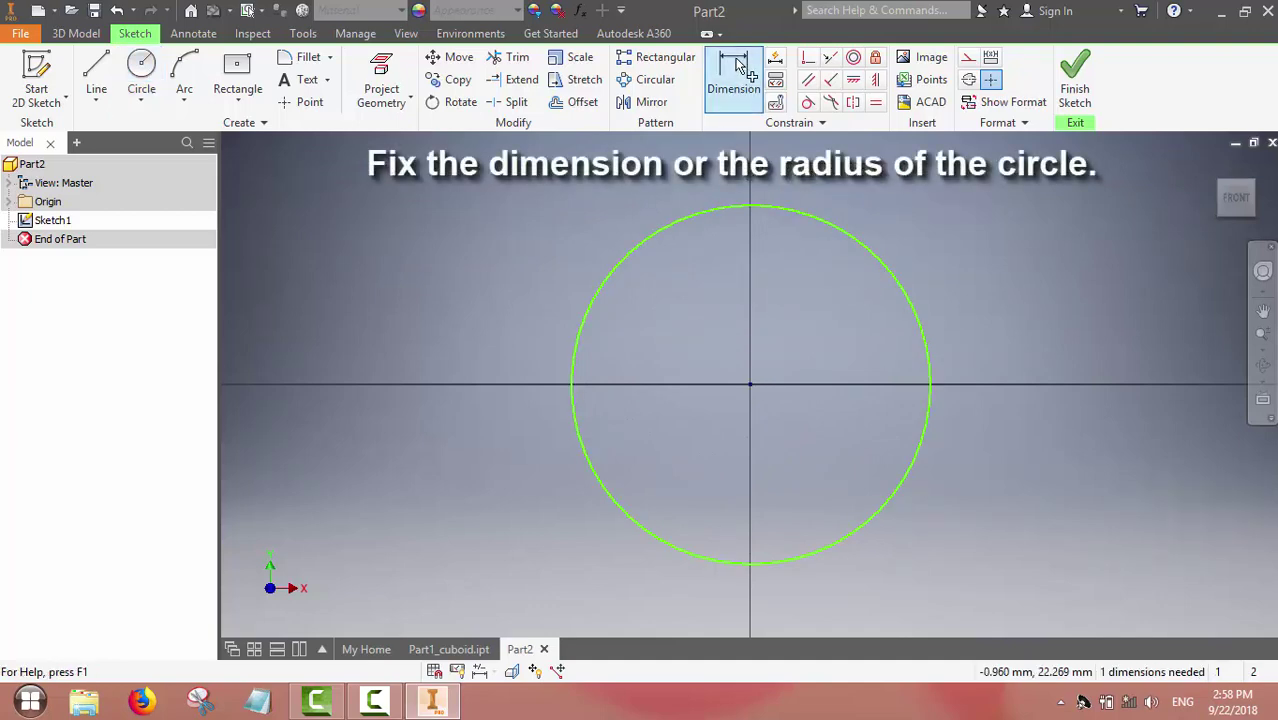
{"action": "left_click", "coordinate": [611, 272]}
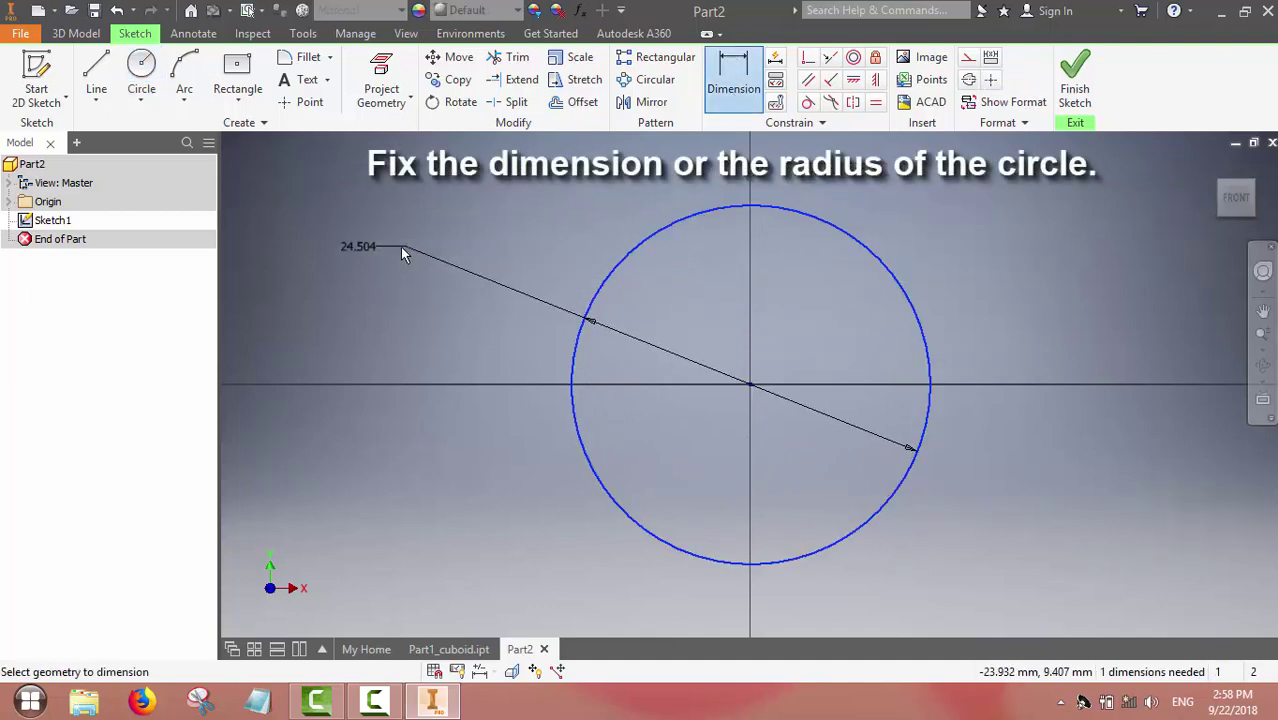
{"action": "left_click", "coordinate": [399, 246]}
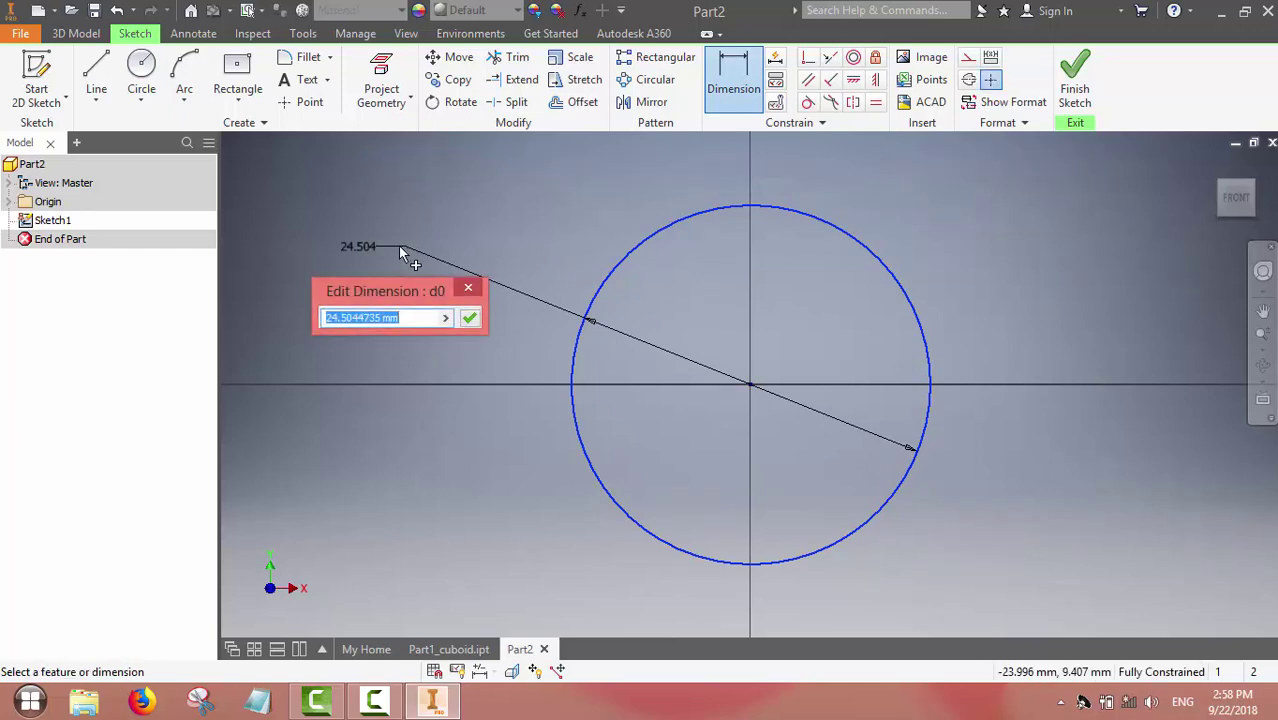
{"action": "type", "text": "200"}
{"action": "key", "text": "BackSpace"}
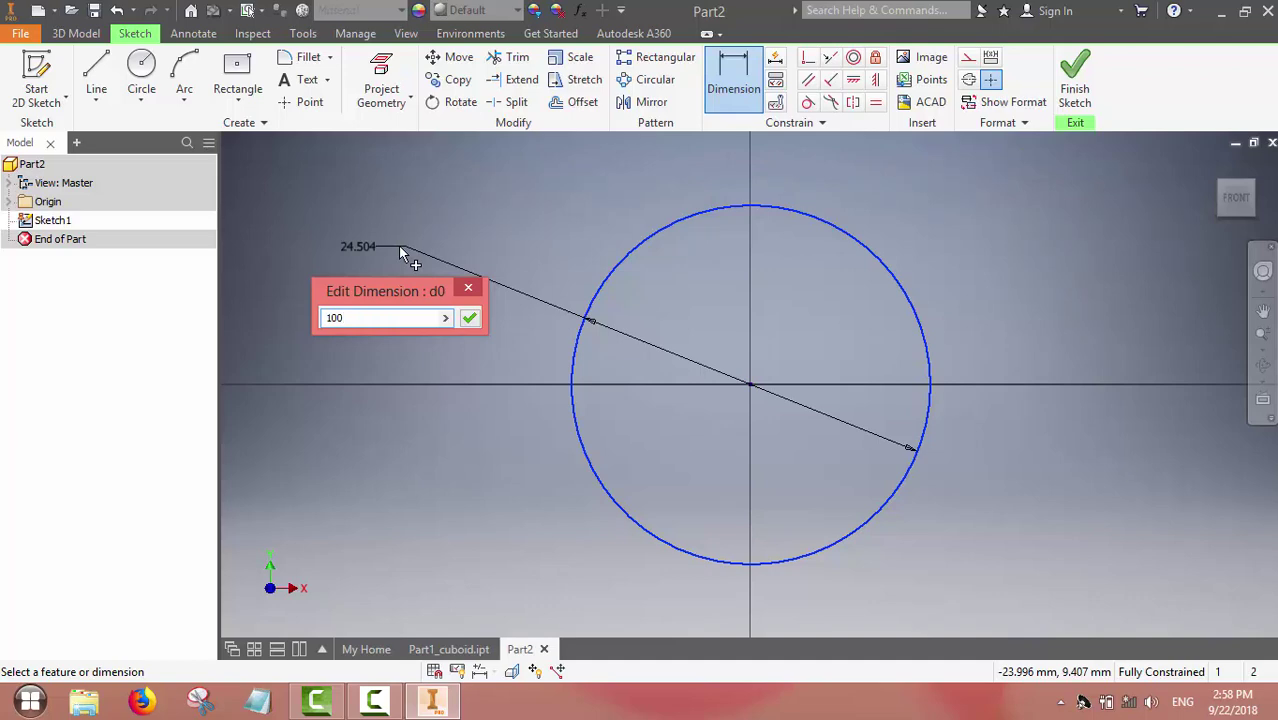
{"action": "key", "text": "Return"}
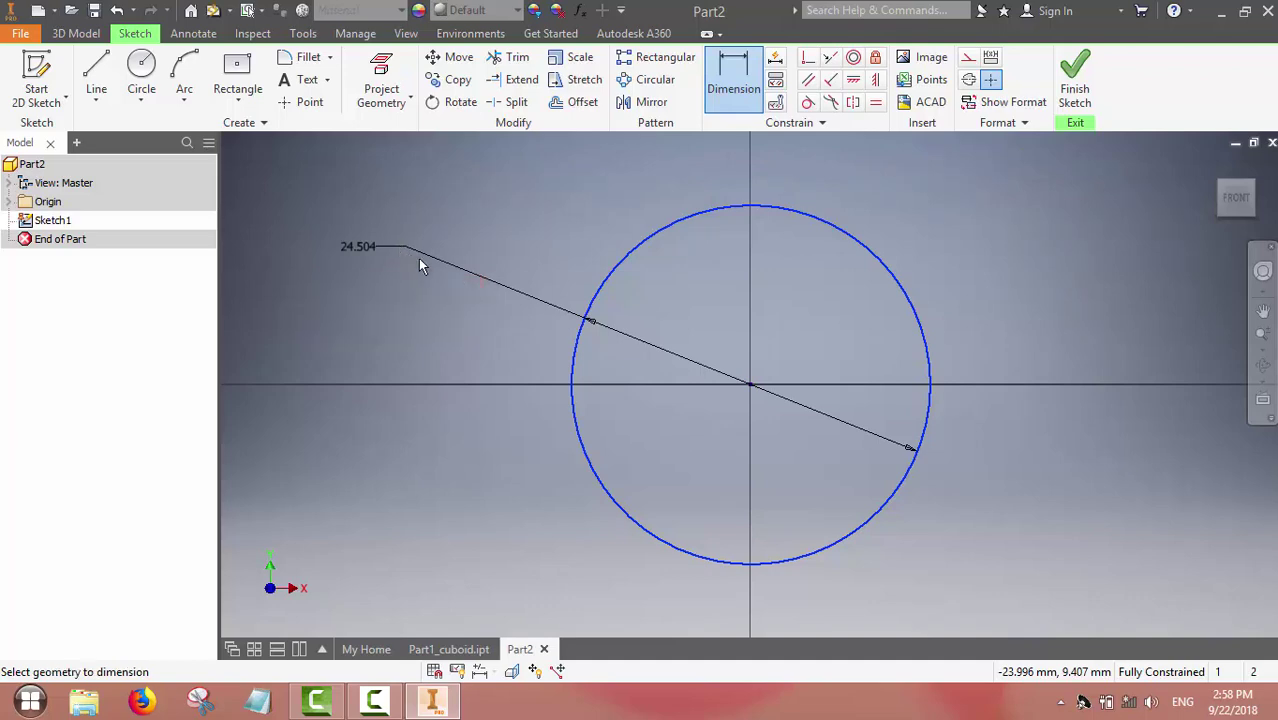
{"action": "scroll", "coordinate": [541, 291], "scroll_direction": "down", "scroll_amount": 5}
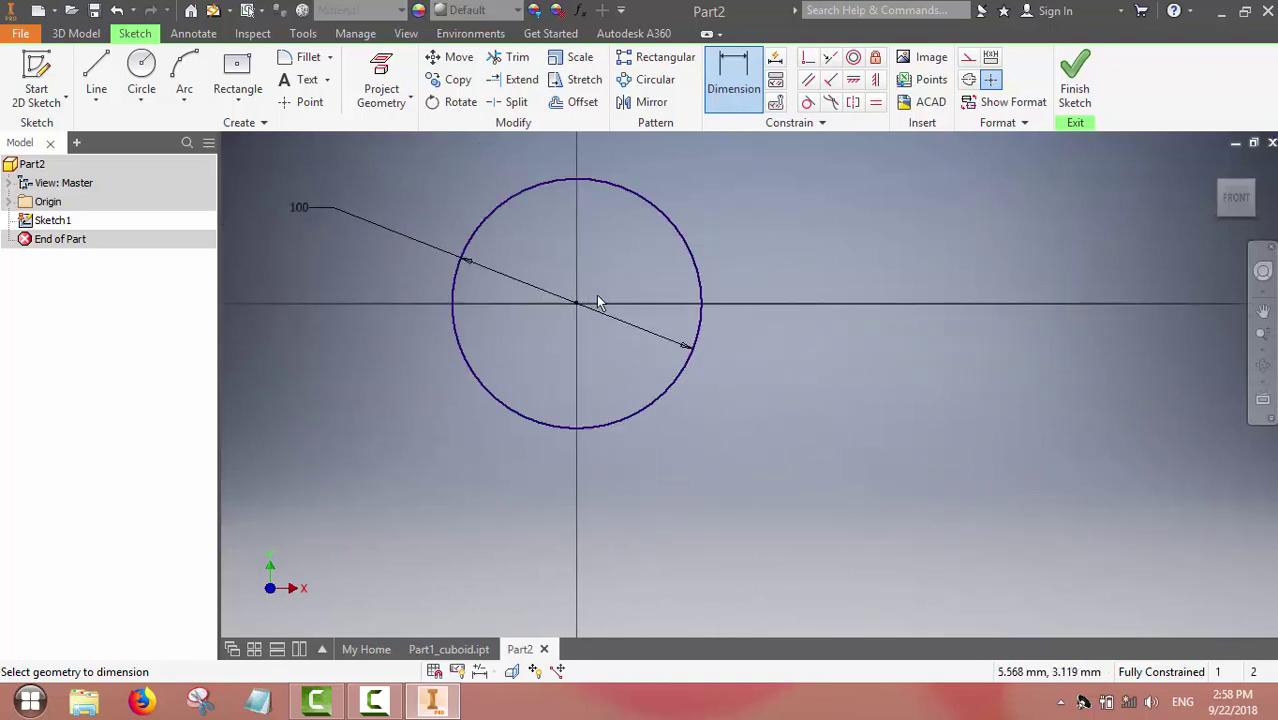
{"action": "left_click", "coordinate": [1080, 80]}
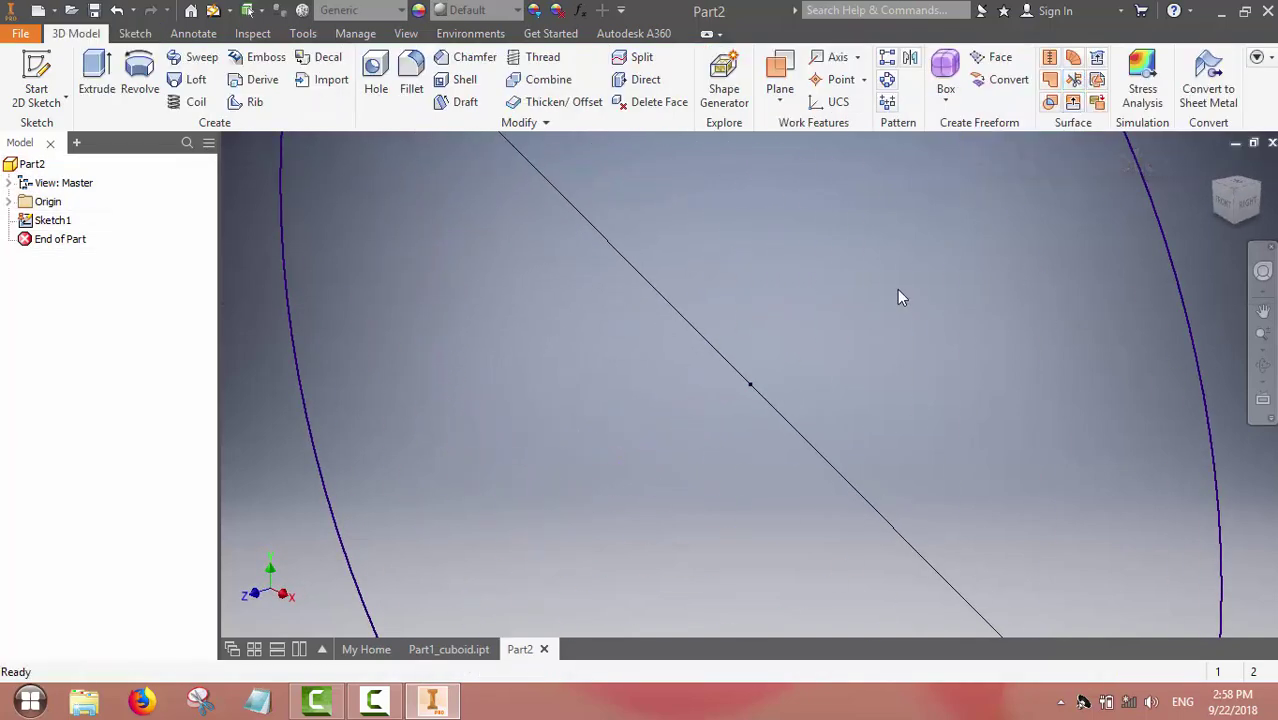
Extrude the circular profile by a distance of 10 mm to form a solid disk
{"action": "scroll", "coordinate": [899, 297], "scroll_direction": "up", "scroll_amount": 5}
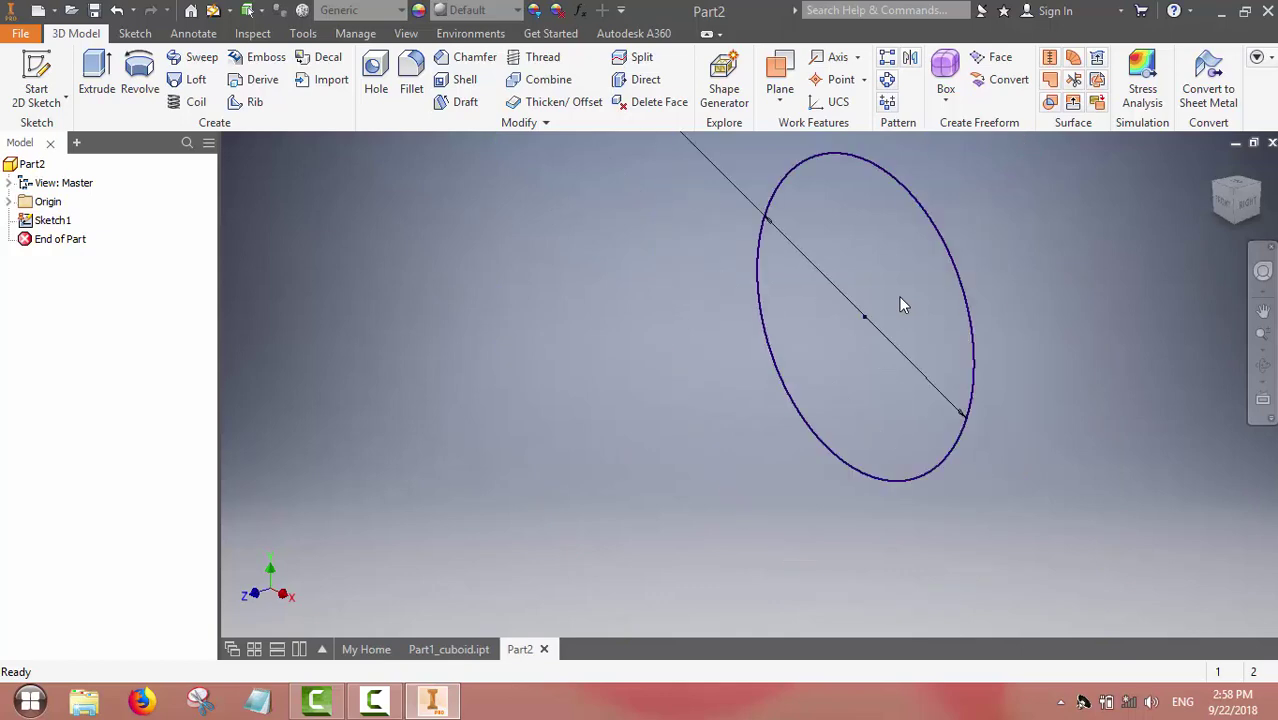
{"action": "left_click", "coordinate": [95, 68]}
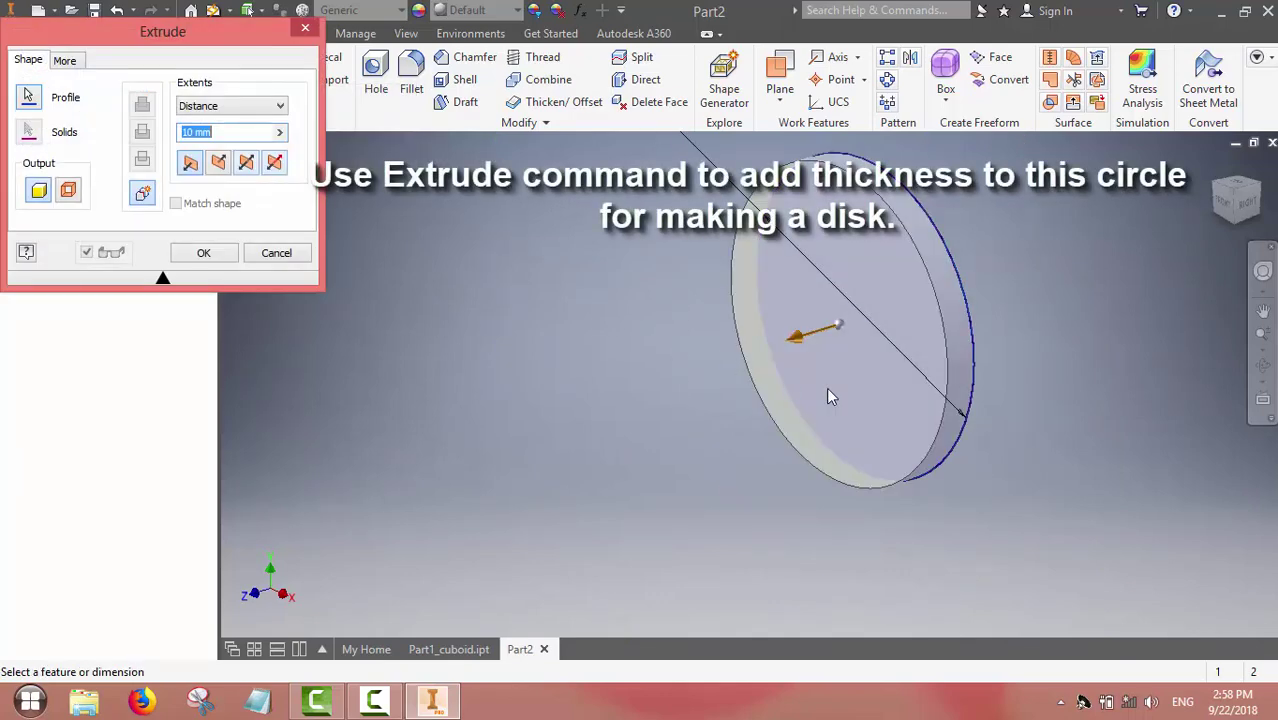
{"action": "left_click", "coordinate": [203, 255]}
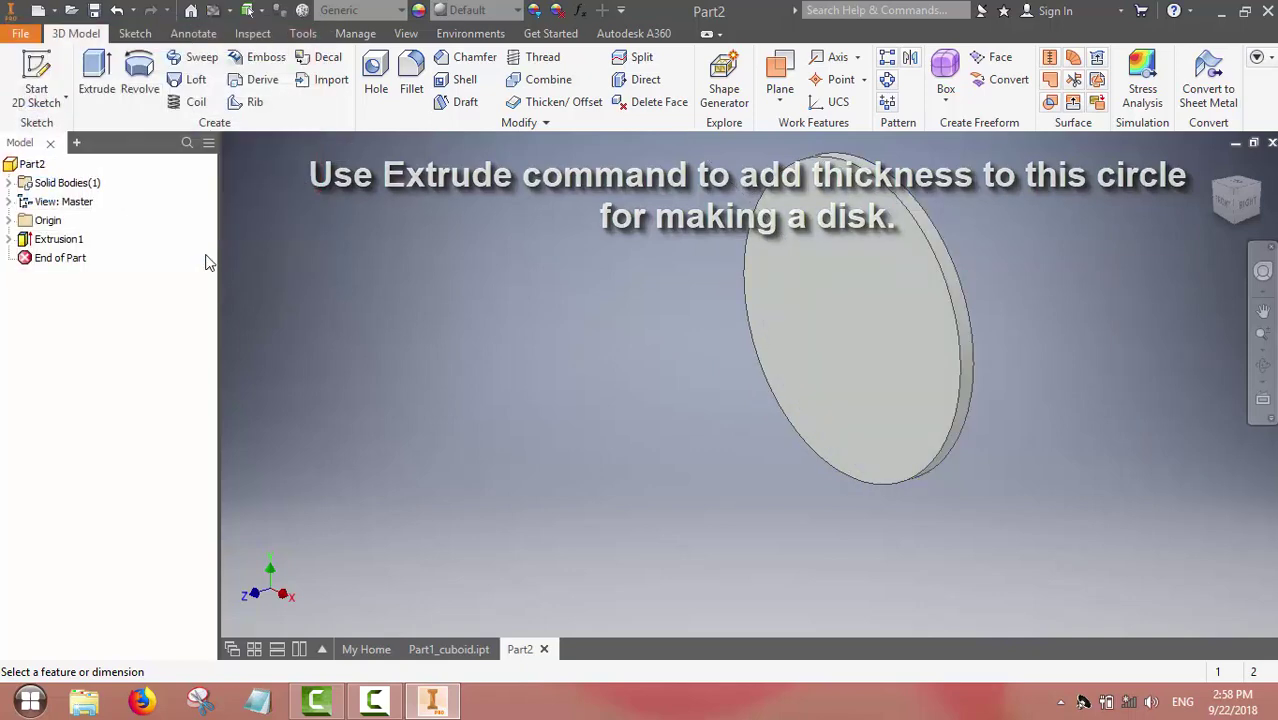
Cut a simple 10 mm diameter Through All hole in the disk's front face, near its upper edge, using linear placement
{"action": "left_click", "coordinate": [1222, 200]}
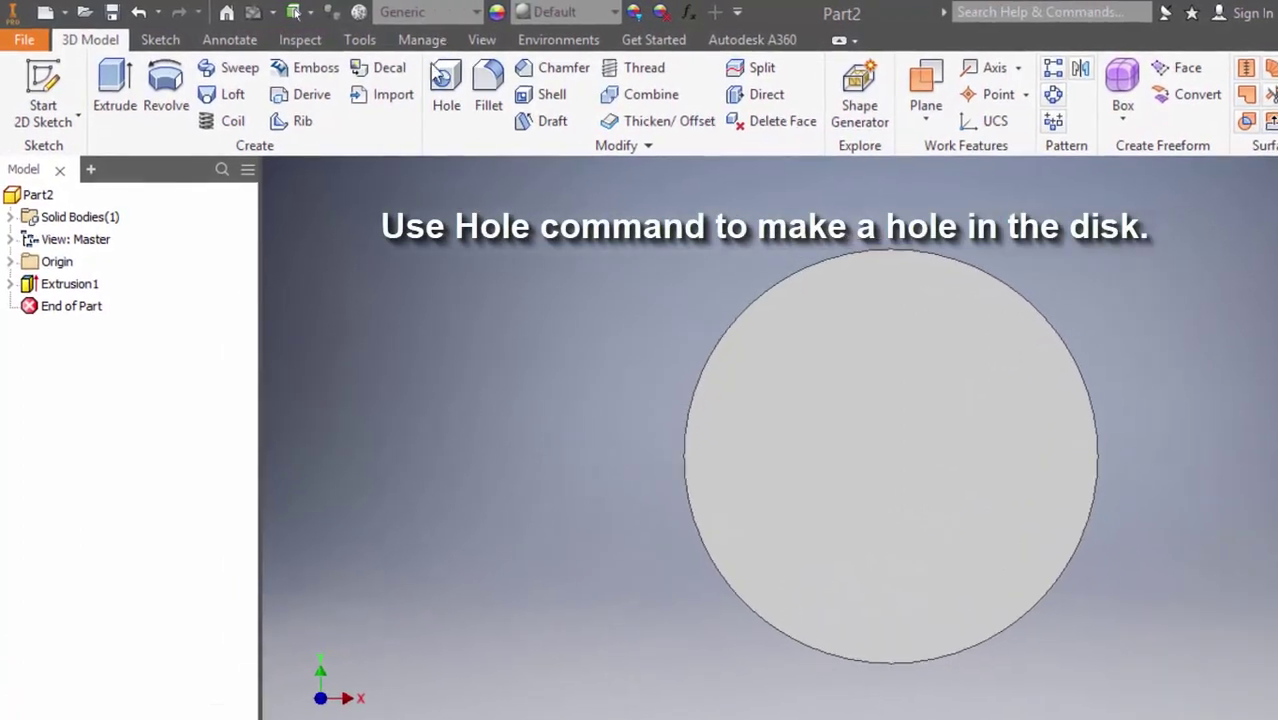
{"action": "left_click", "coordinate": [474, 90]}
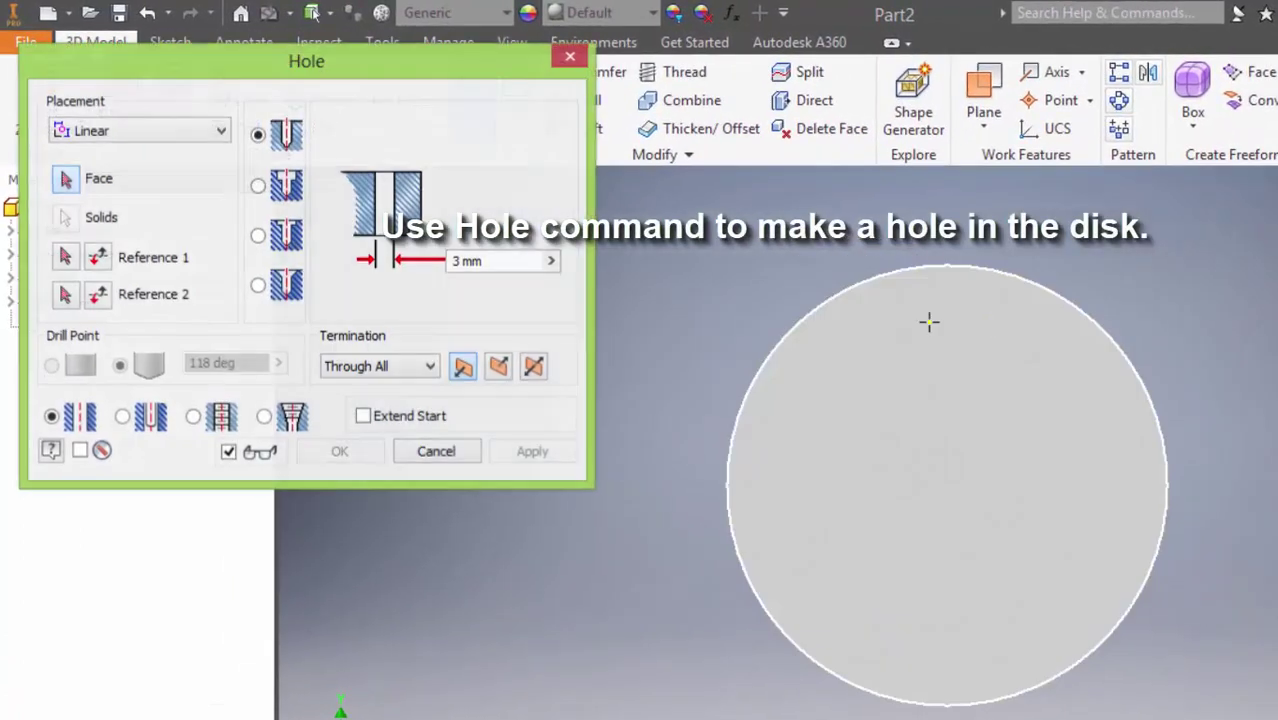
{"action": "left_click", "coordinate": [933, 328]}
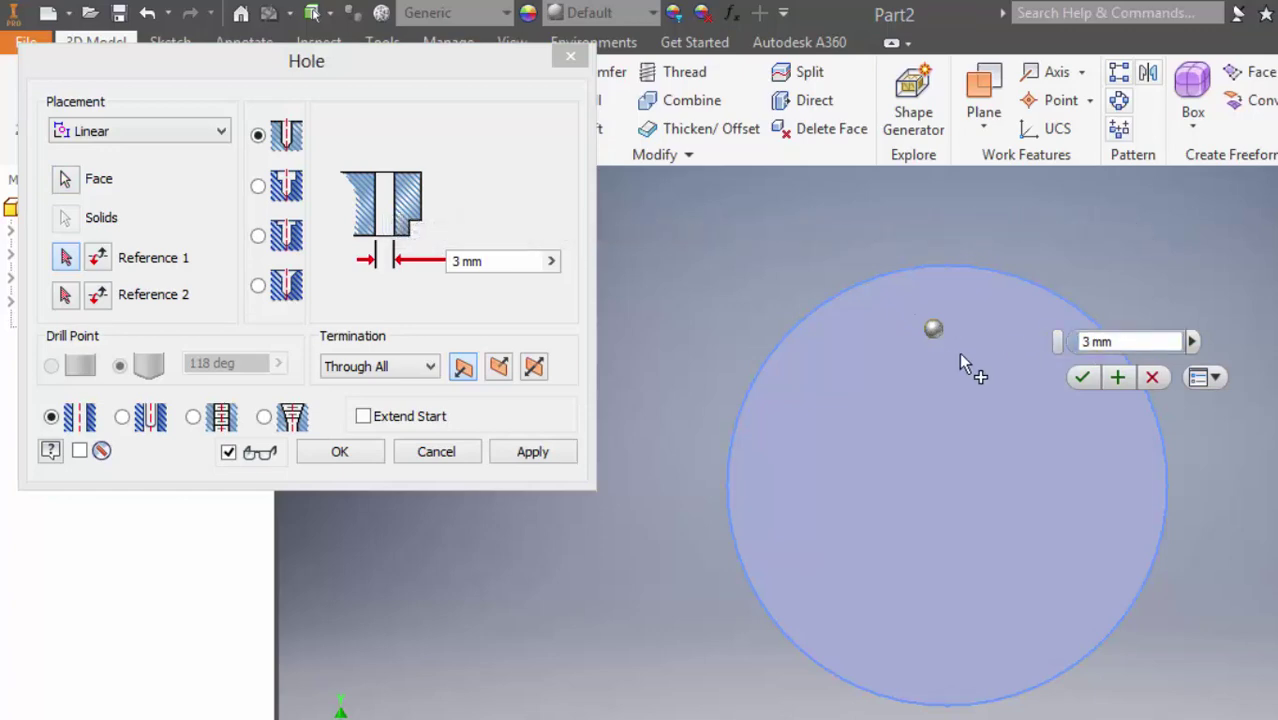
{"action": "left_click", "coordinate": [1100, 342]}
{"action": "type", "text": "5"}
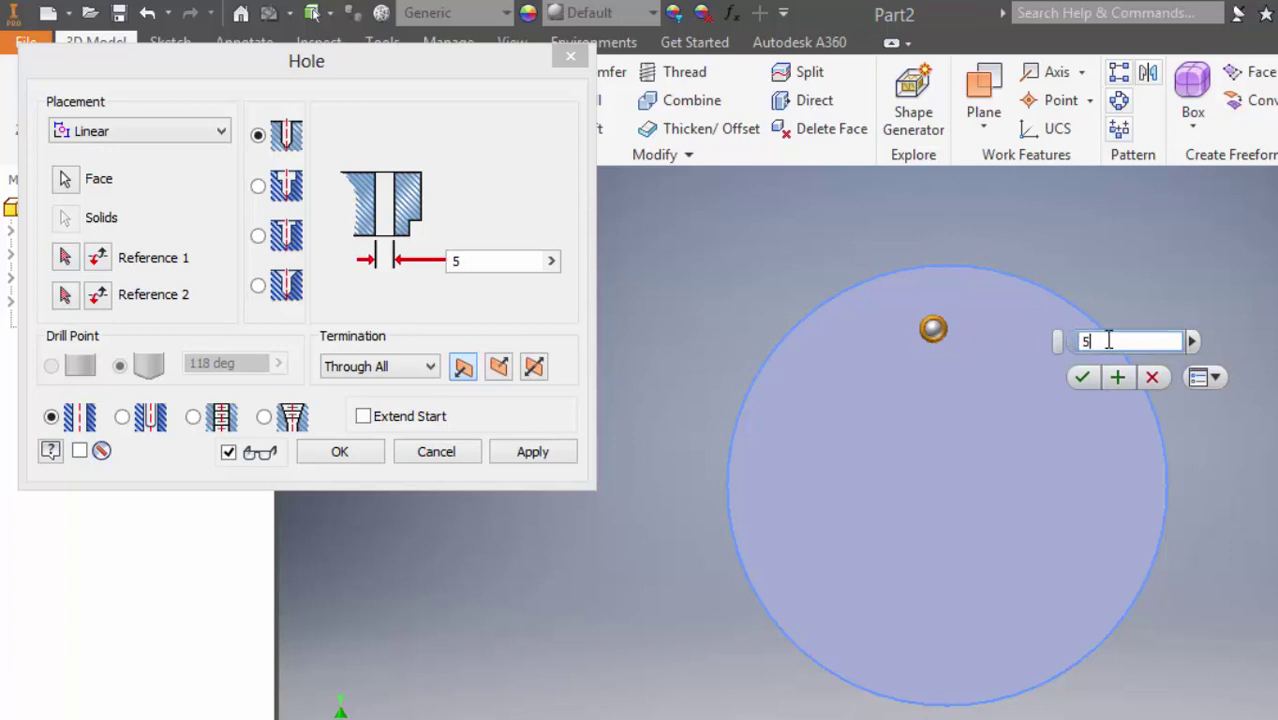
{"action": "left_click_drag", "start_coordinate": [1106, 343], "coordinate": [1076, 344]}
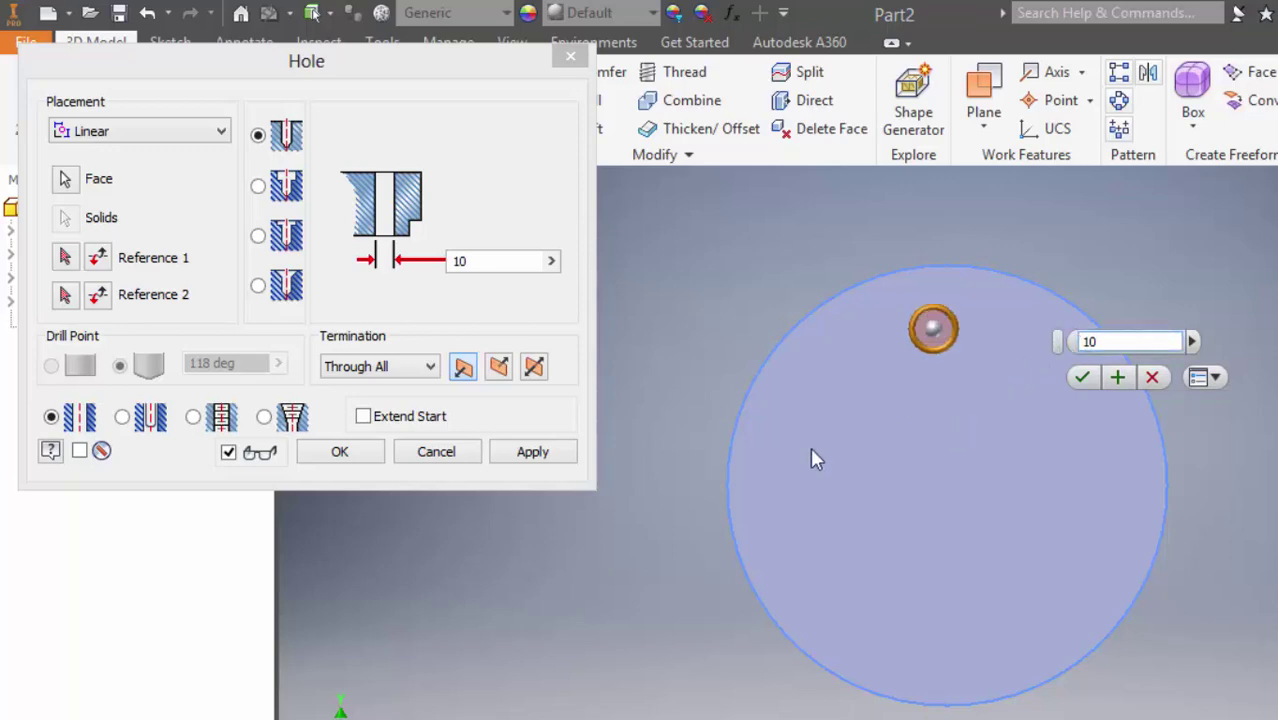
{"action": "left_click", "coordinate": [337, 451]}
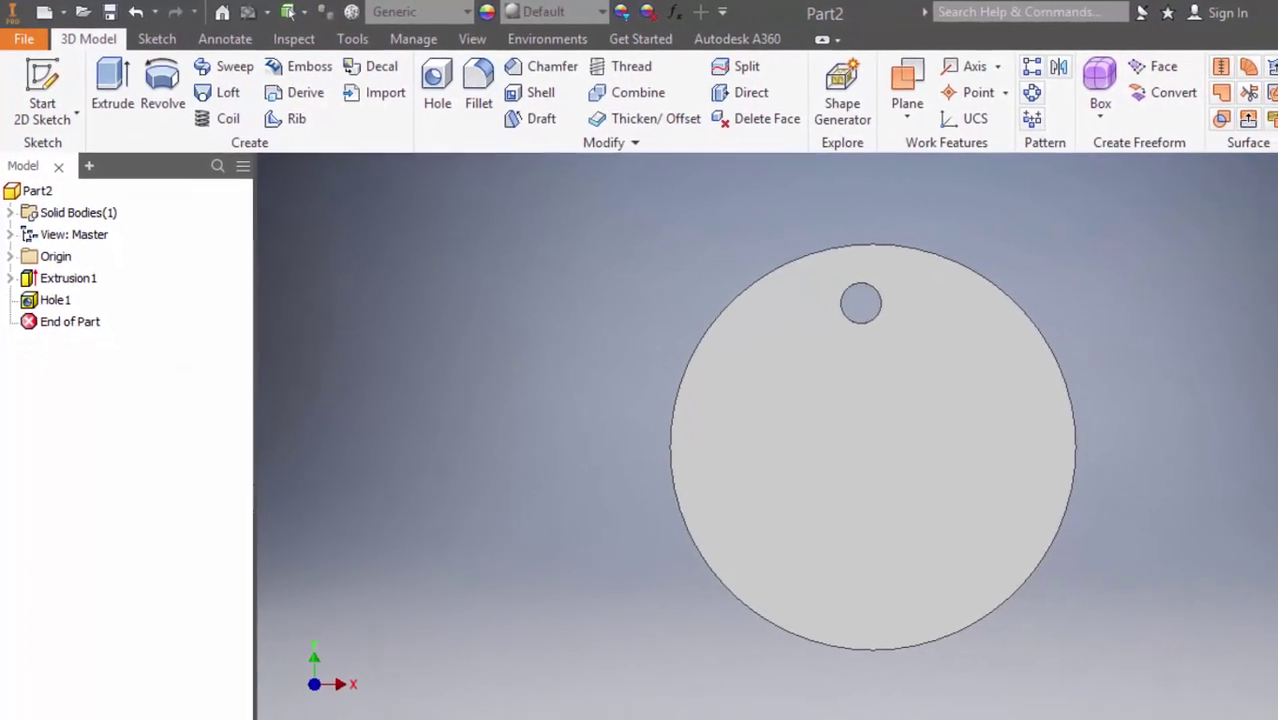
{"action": "mouse_move", "coordinate": [840, 430]}
{"action": "middle_mouse_down", "text": "shift"}
{"action": "mouse_move", "coordinate": [862, 438]}
{"action": "mouse_move", "coordinate": [840, 430]}
{"action": "middle_mouse_up", "text": "shift"}
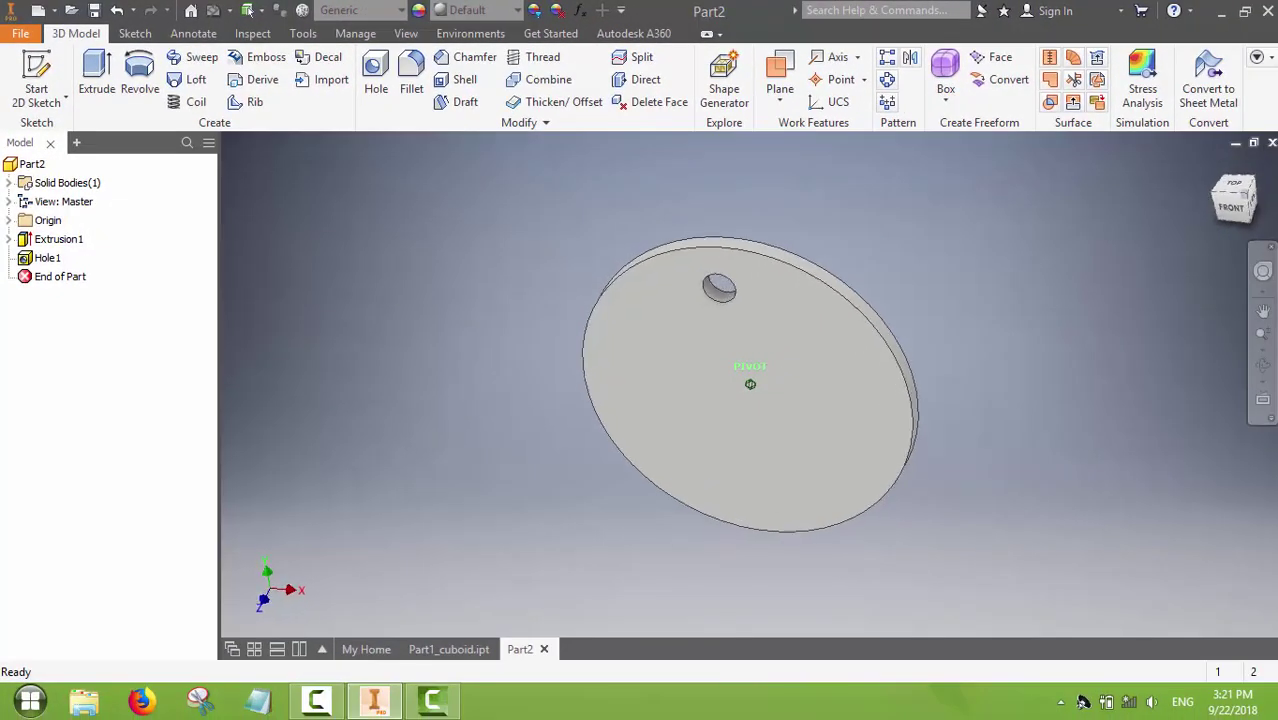
{"action": "left_click", "coordinate": [1234, 203]}
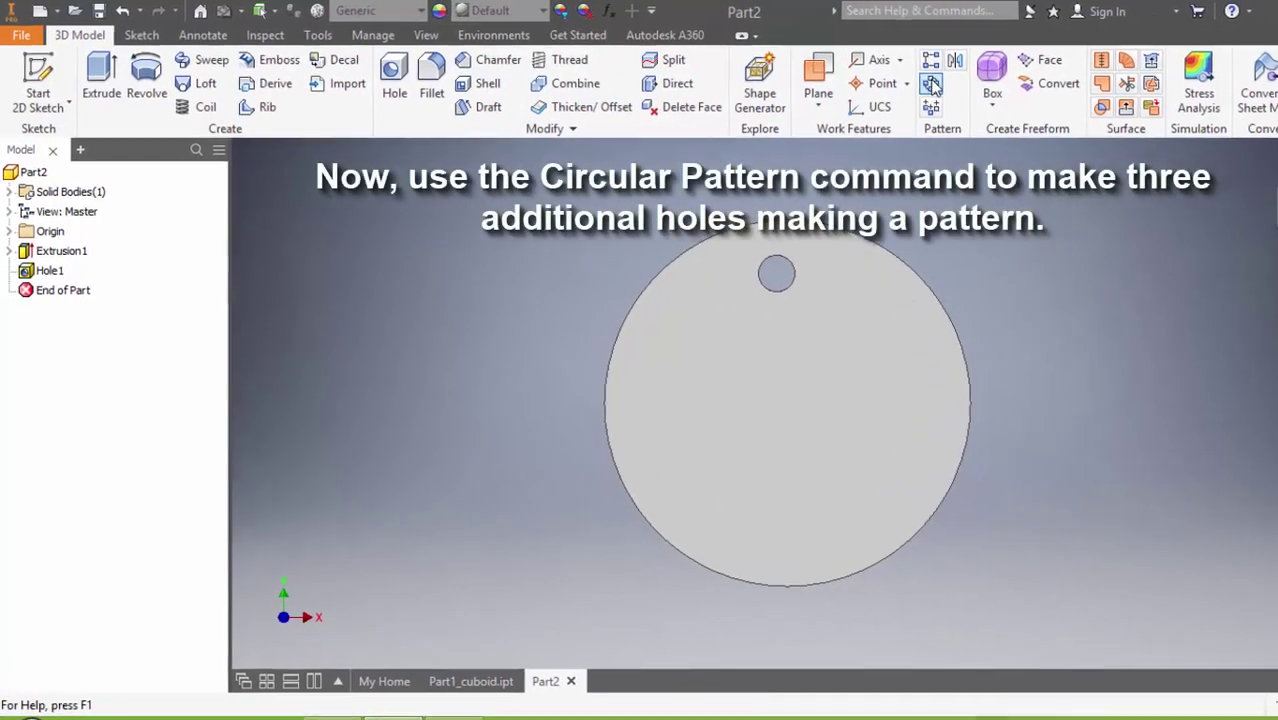
{"action": "left_click", "coordinate": [931, 85]}
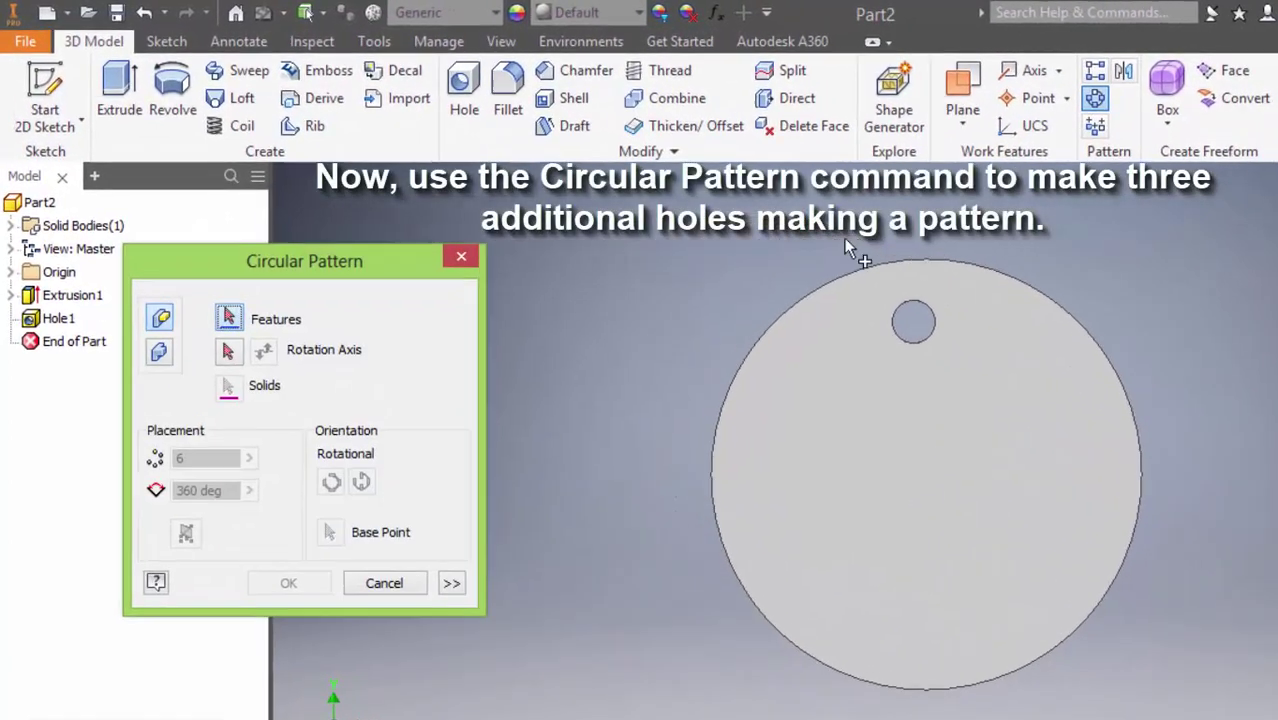
{"action": "left_click", "coordinate": [921, 318]}
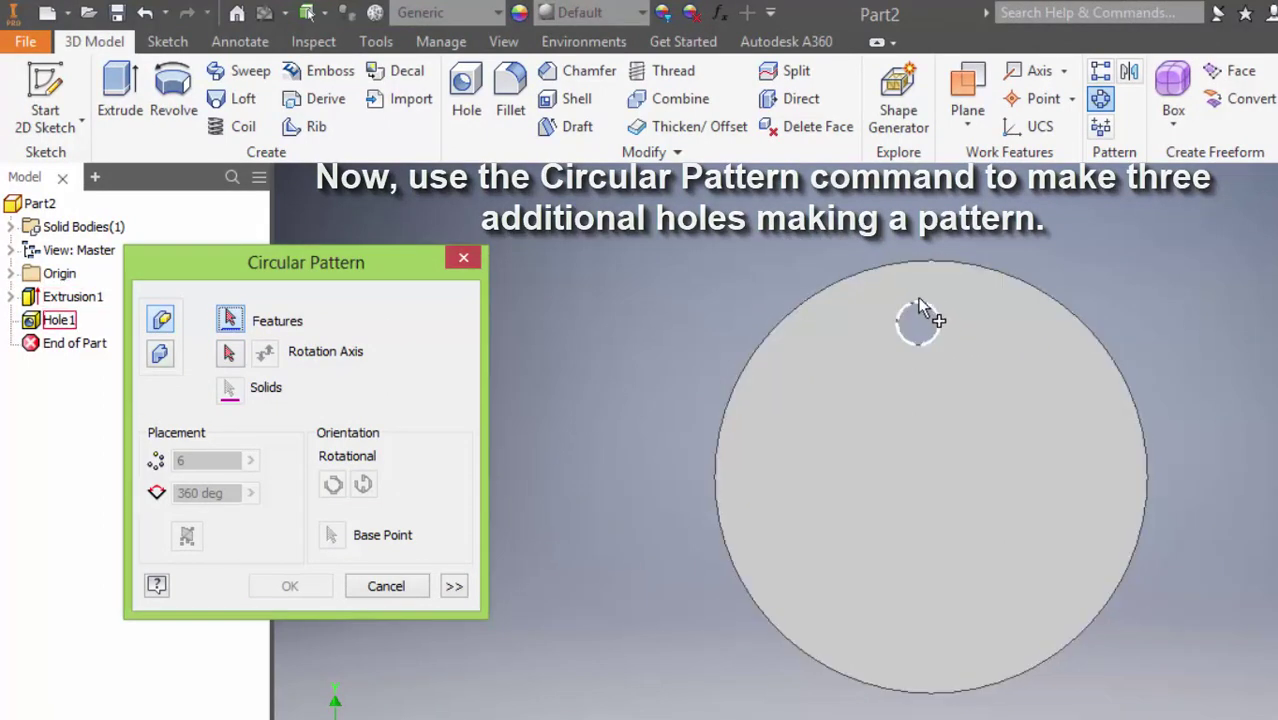
{"action": "left_click", "coordinate": [918, 320]}
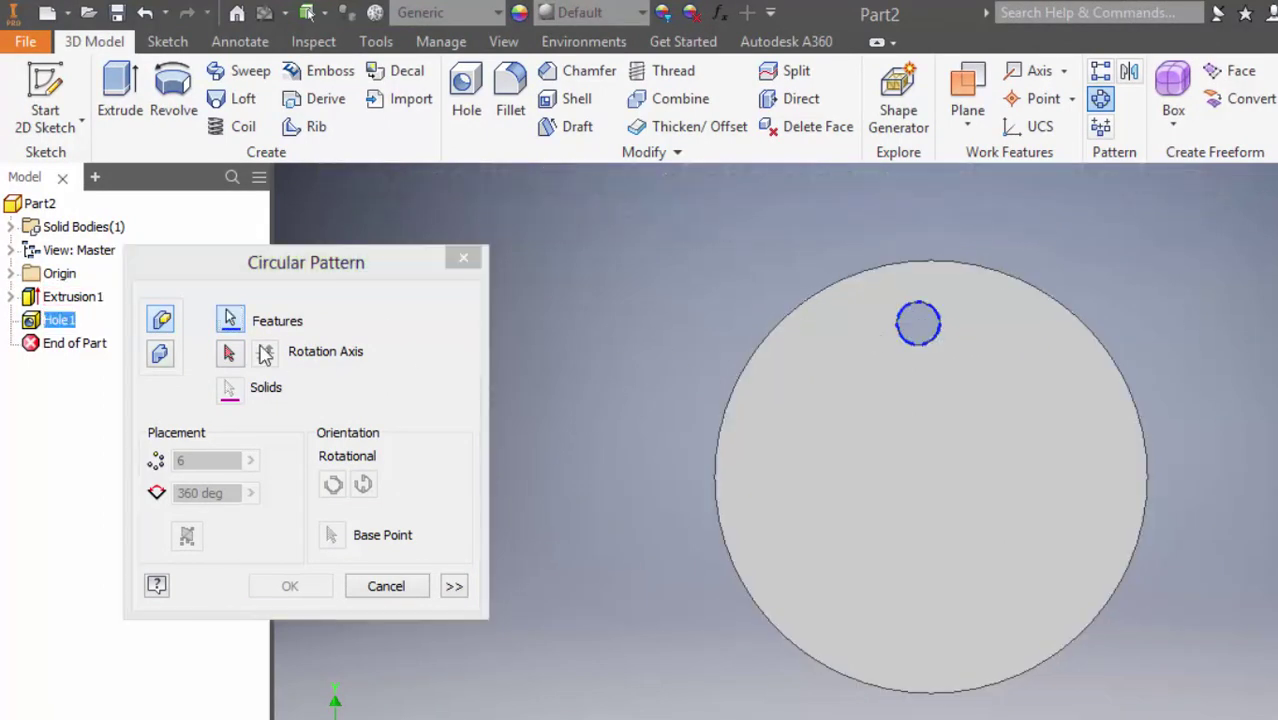
{"action": "left_click", "coordinate": [226, 353]}
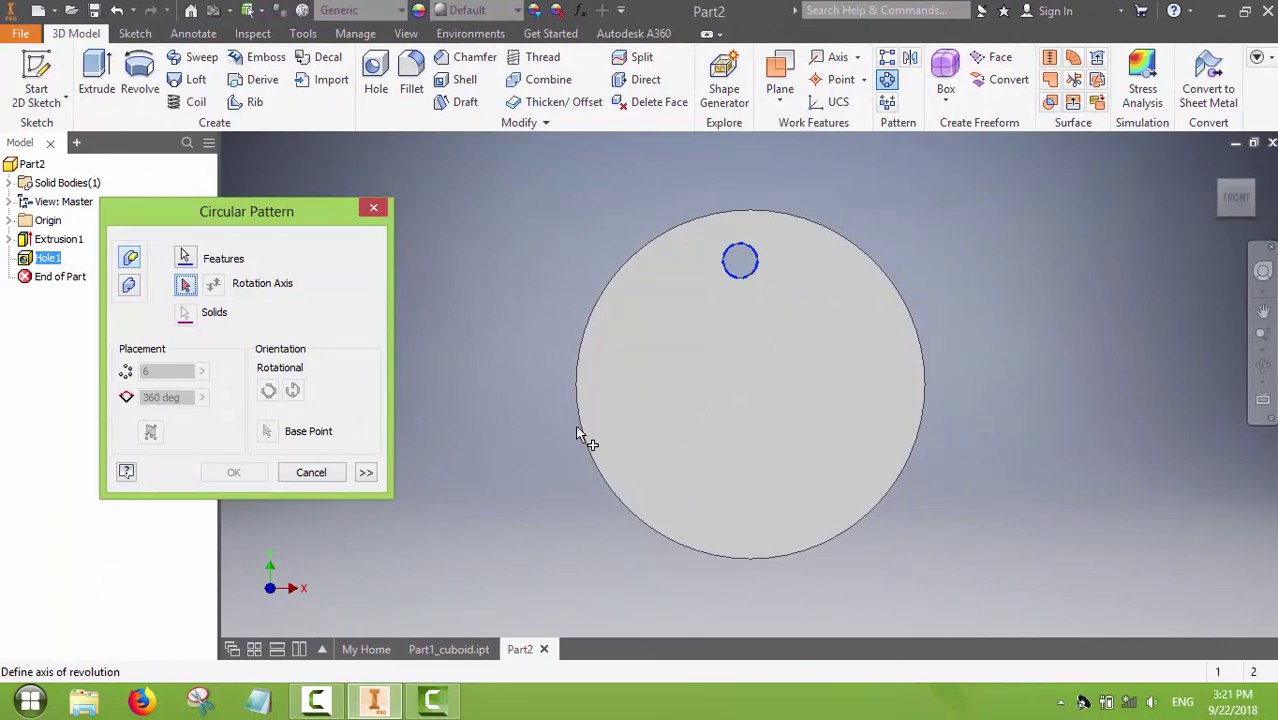
{"action": "key", "text": "Escape"}
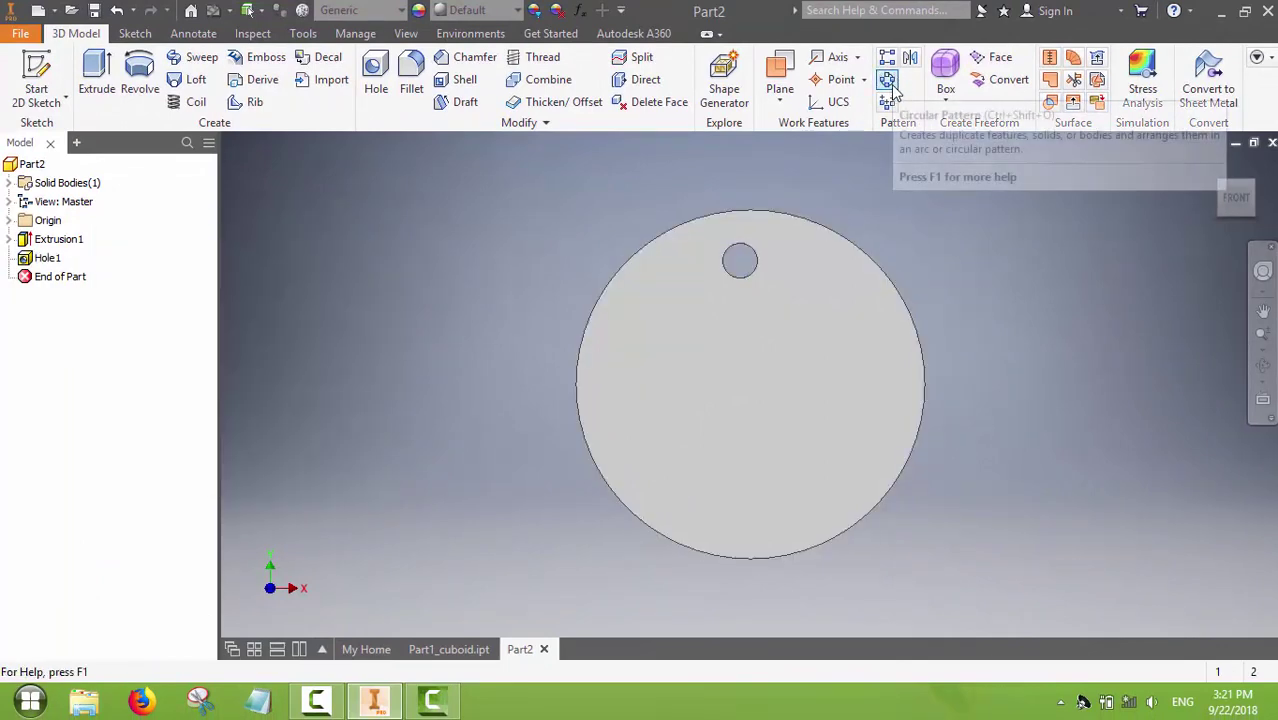
Create a circular pattern of the hole with 4 occurrences over 360 degrees around the disk's central axis
{"action": "left_click", "coordinate": [888, 82]}
{"action": "scroll", "coordinate": [618, 288], "scroll_direction": "down", "scroll_amount": 2}
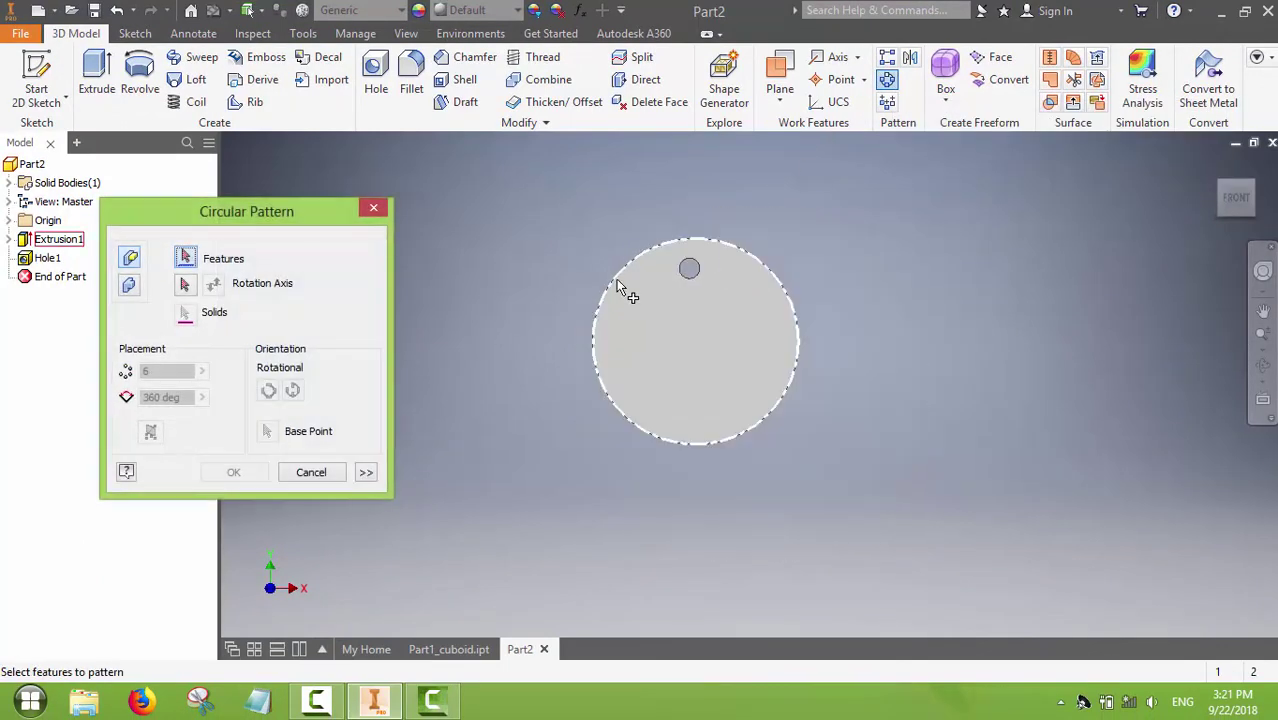
{"action": "scroll", "coordinate": [618, 288], "scroll_direction": "up", "scroll_amount": 5}
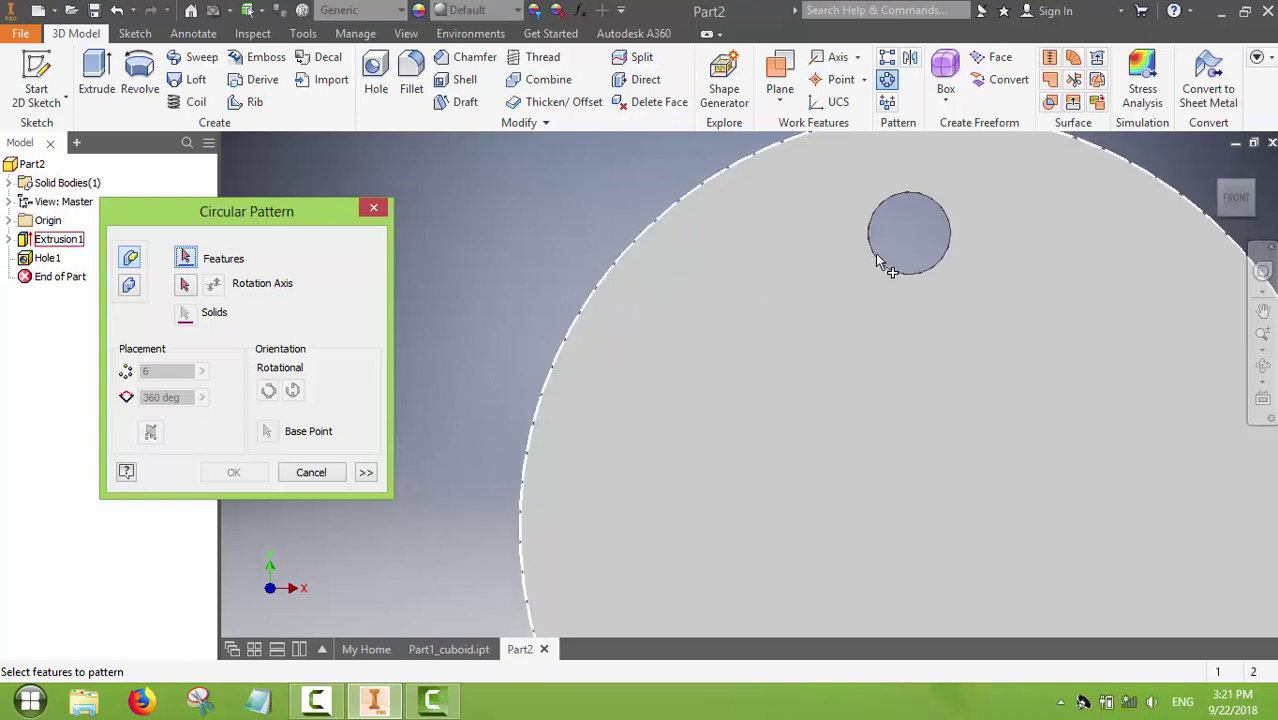
{"action": "left_click", "coordinate": [877, 260]}
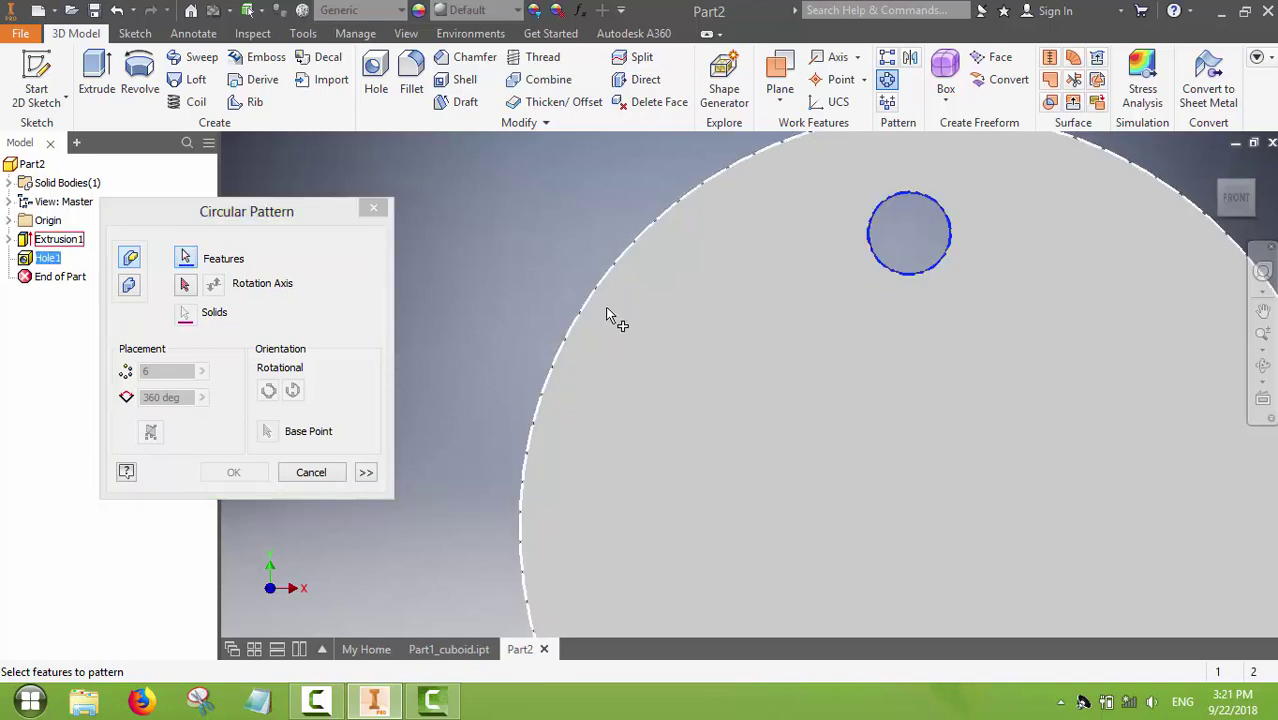
{"action": "left_click", "coordinate": [185, 286]}
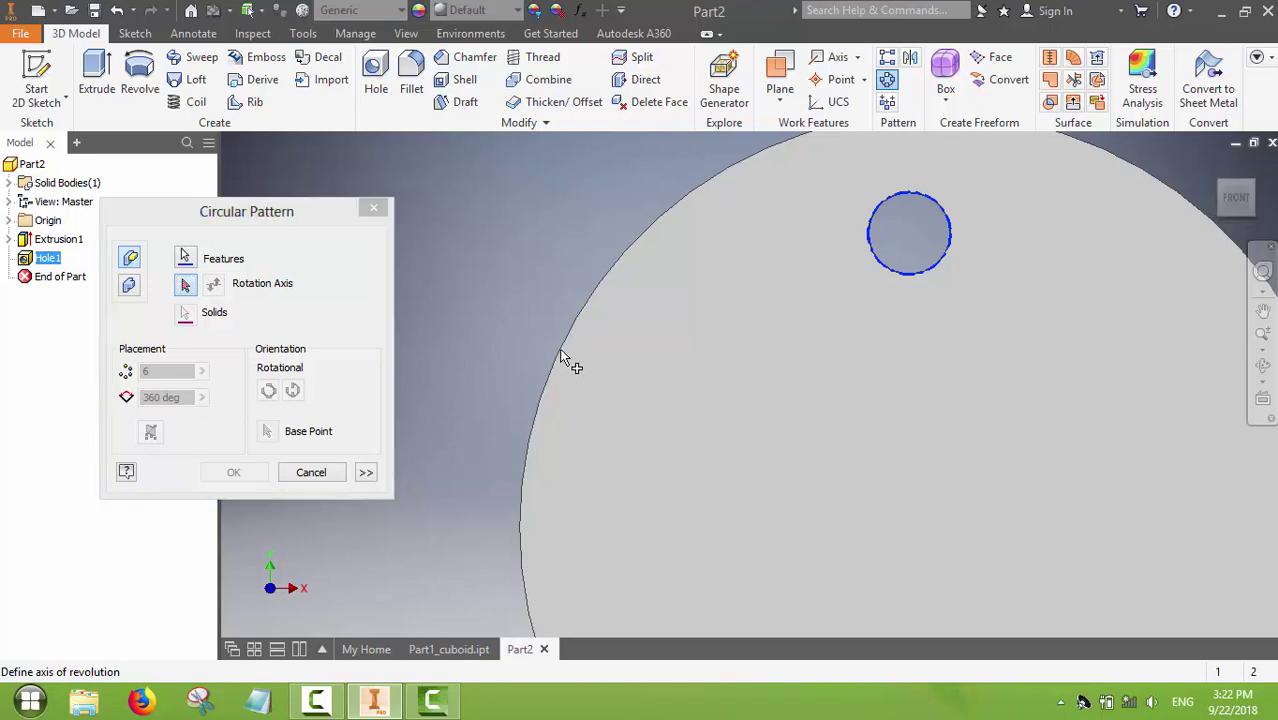
{"action": "scroll", "coordinate": [797, 371], "scroll_direction": "down", "scroll_amount": 5}
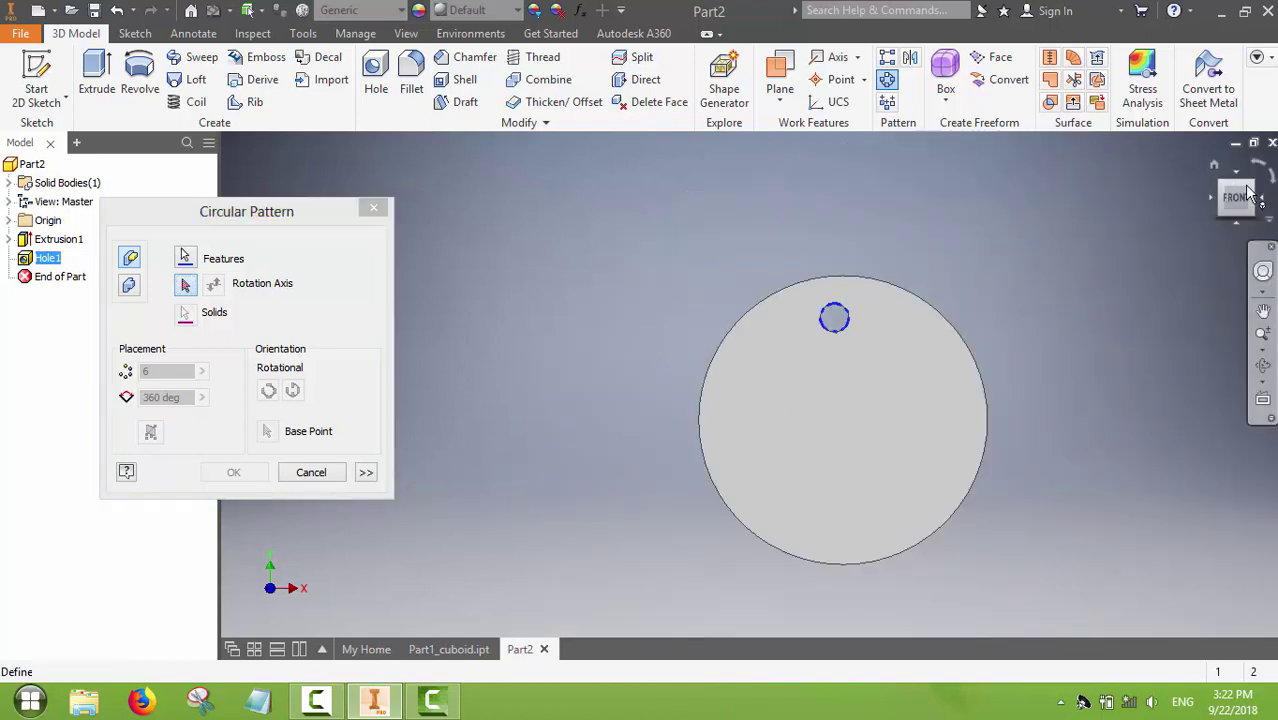
{"action": "left_click", "coordinate": [1259, 190]}
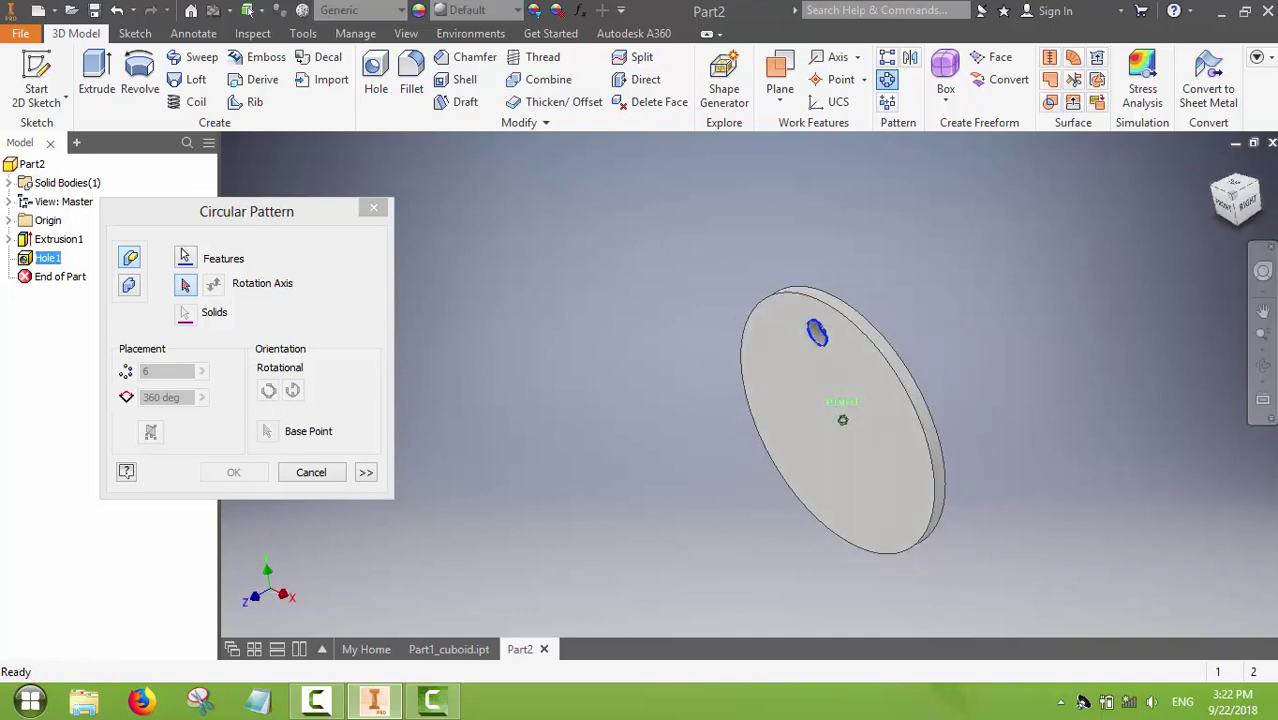
{"action": "left_click", "coordinate": [922, 408]}
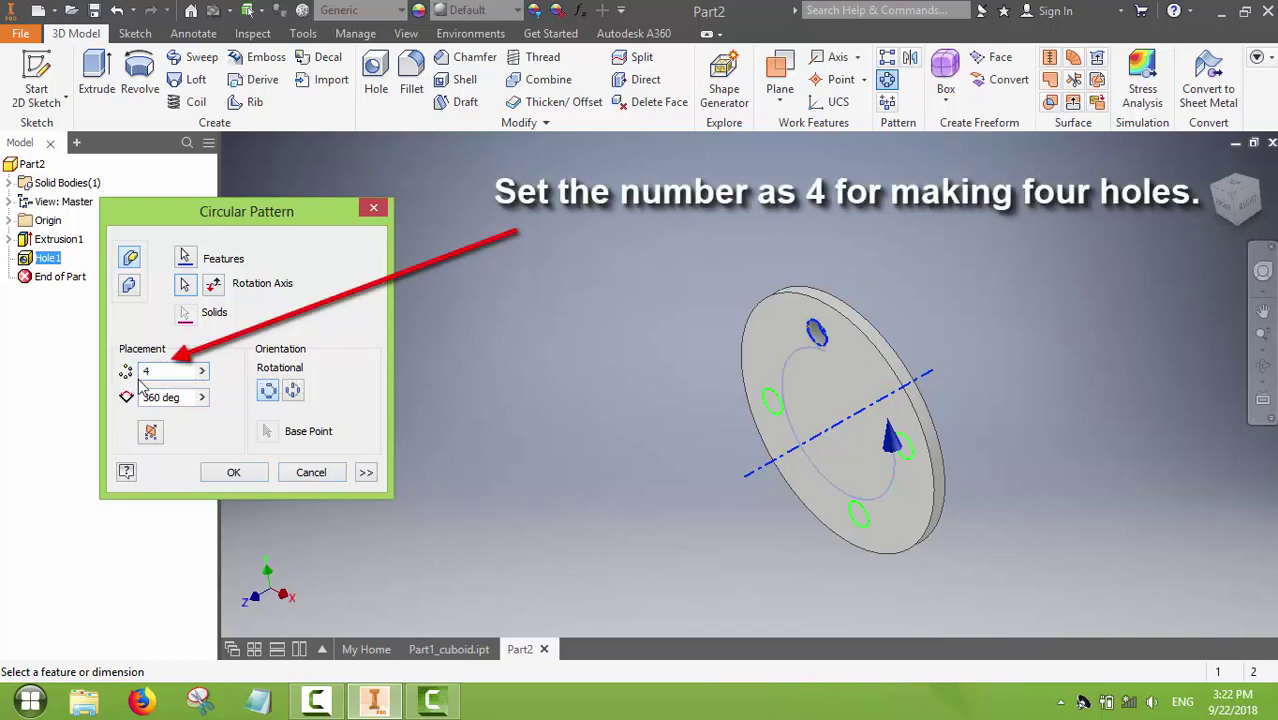
{"action": "left_click", "coordinate": [236, 472]}
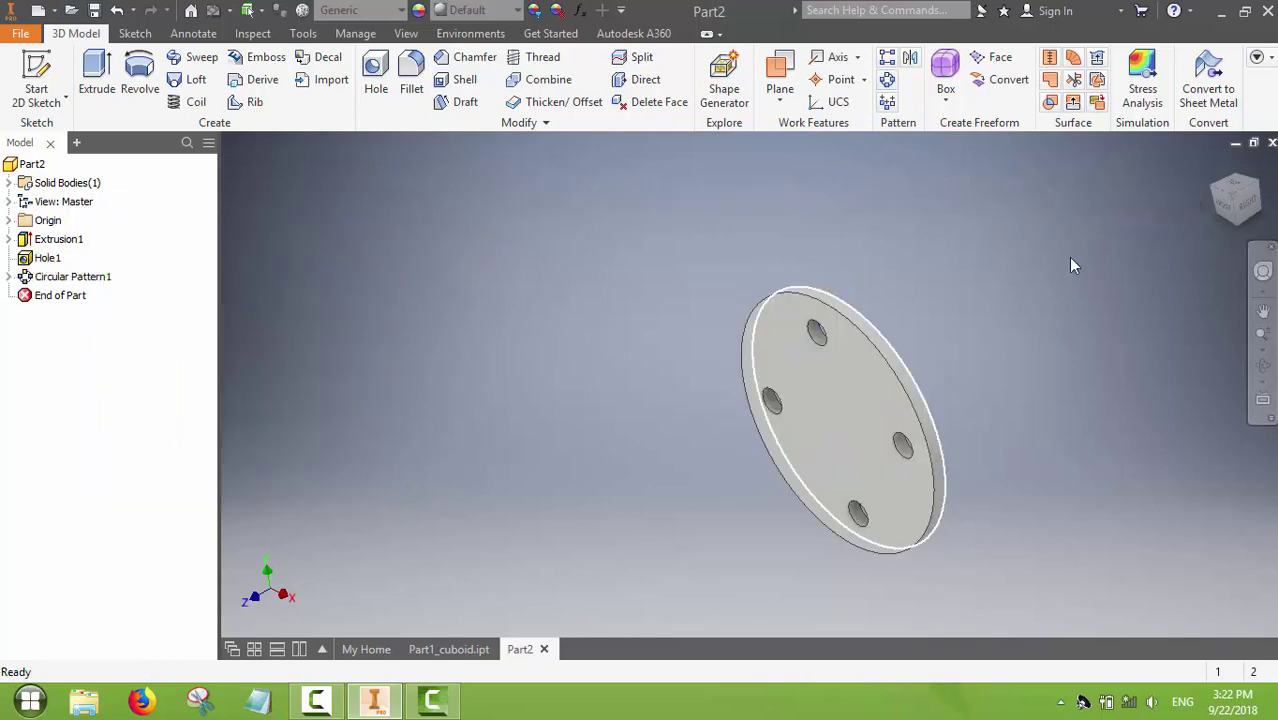
Save the disk part under the file name Part2_Disk with 4 holes
{"action": "left_click", "coordinate": [1226, 210]}
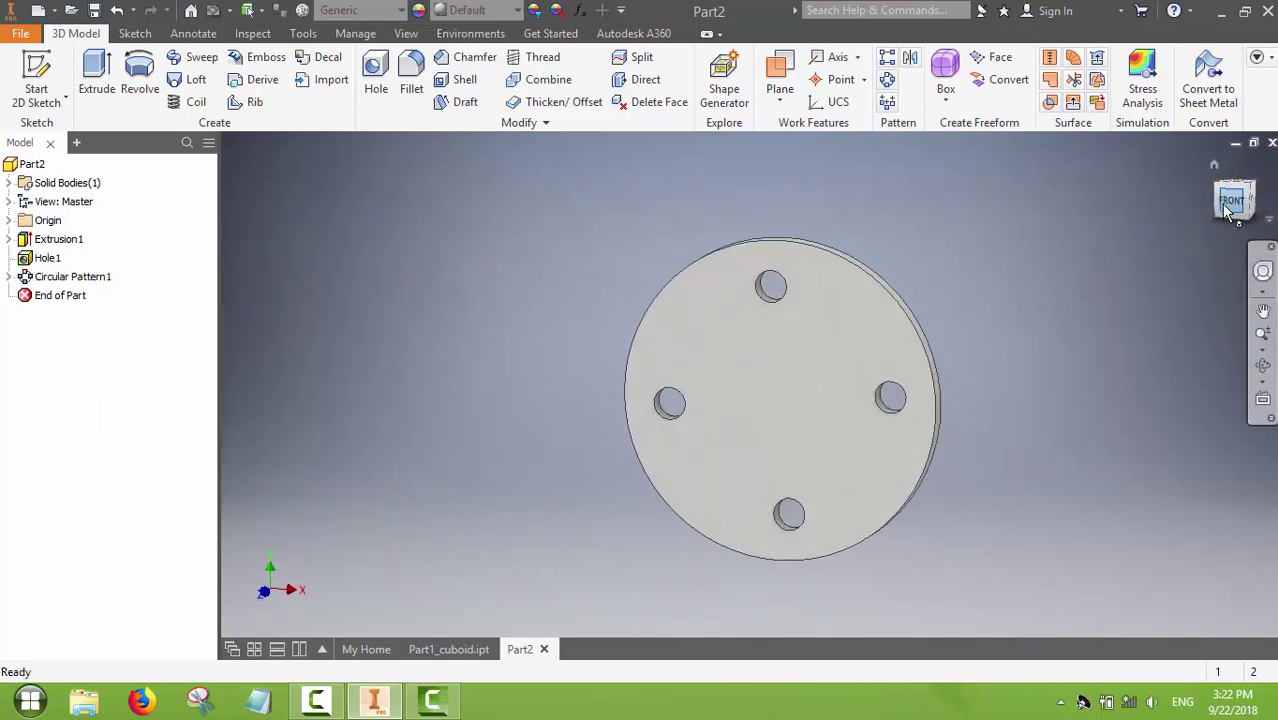
{"action": "left_click", "coordinate": [1254, 186]}
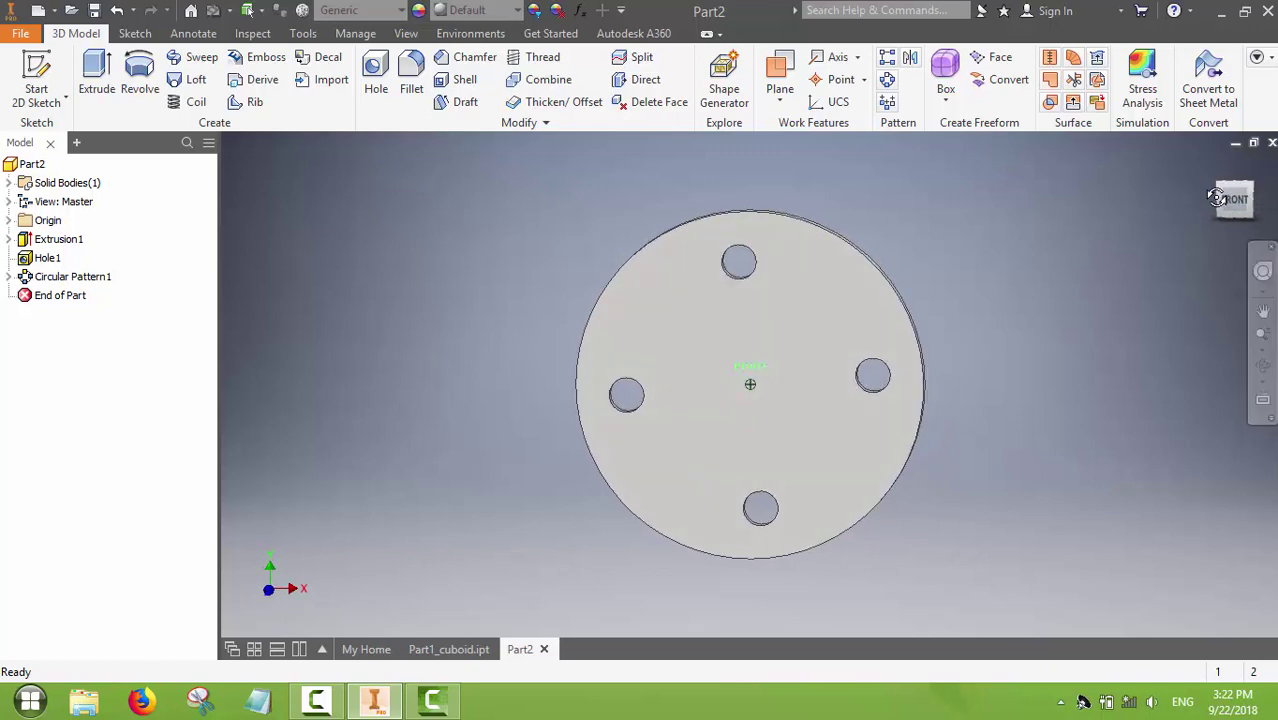
{"action": "left_click", "coordinate": [20, 33]}
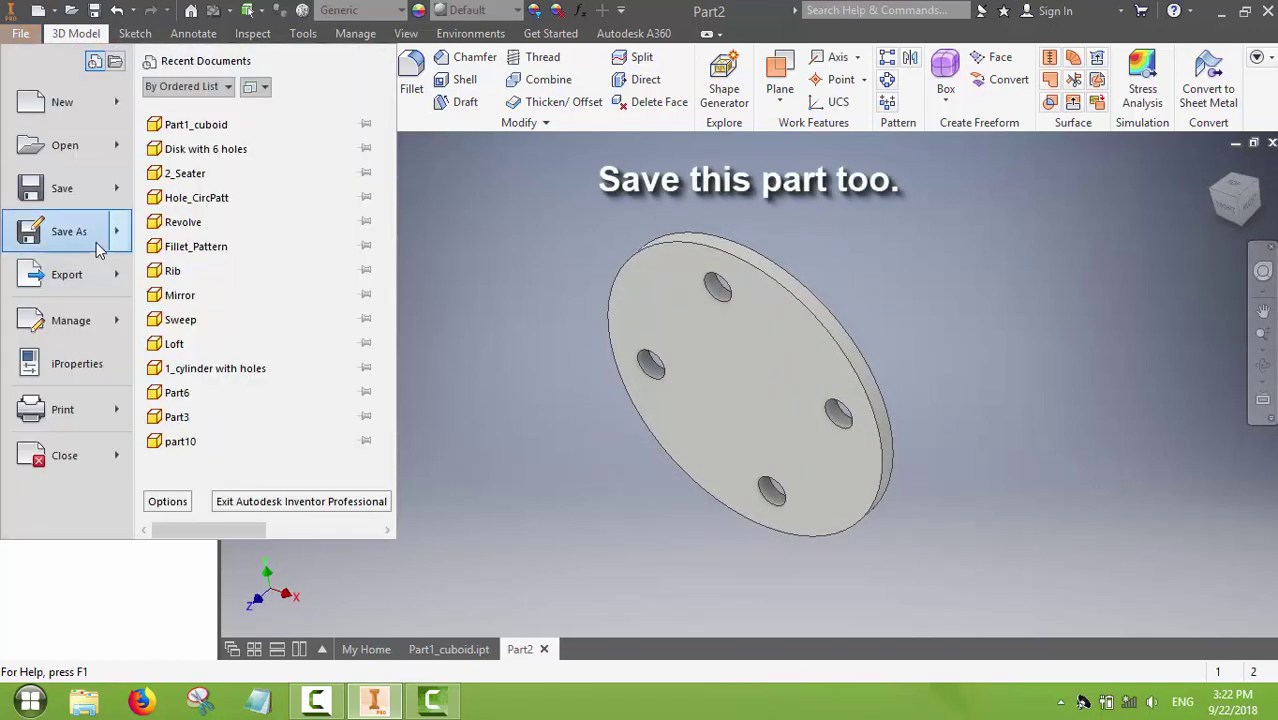
{"action": "mouse_move", "coordinate": [118, 240]}
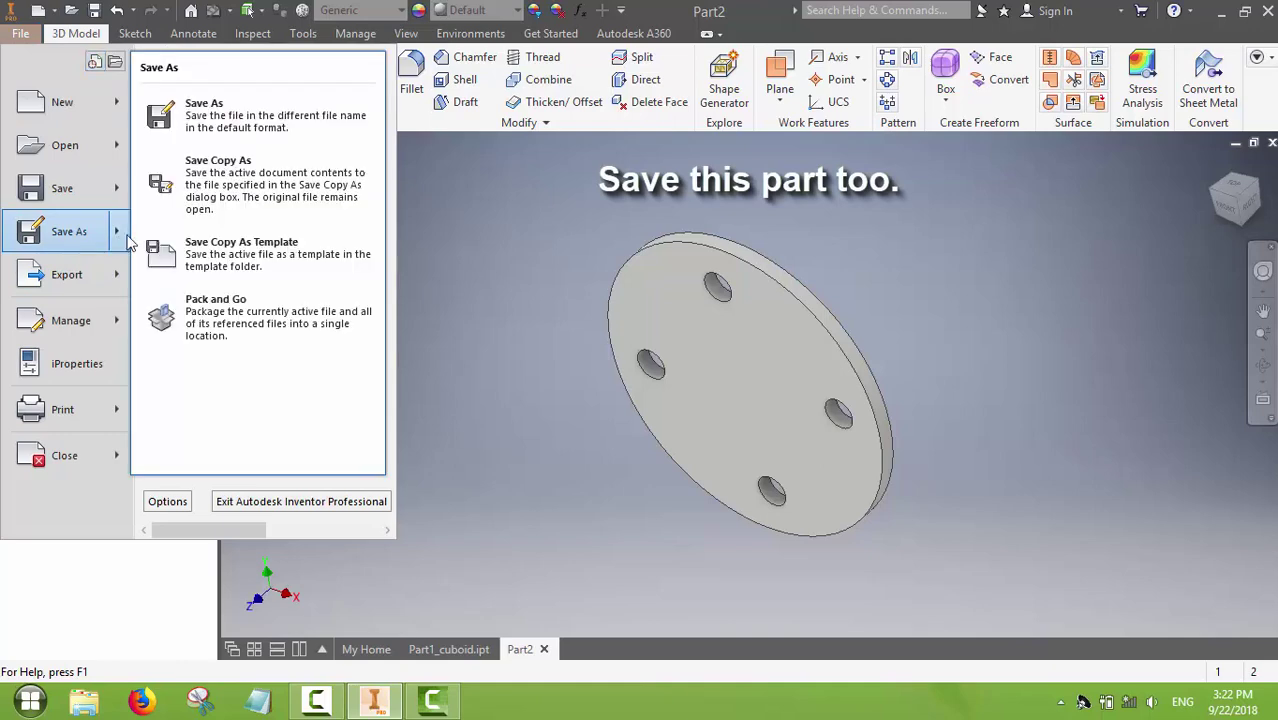
{"action": "left_click", "coordinate": [209, 120]}
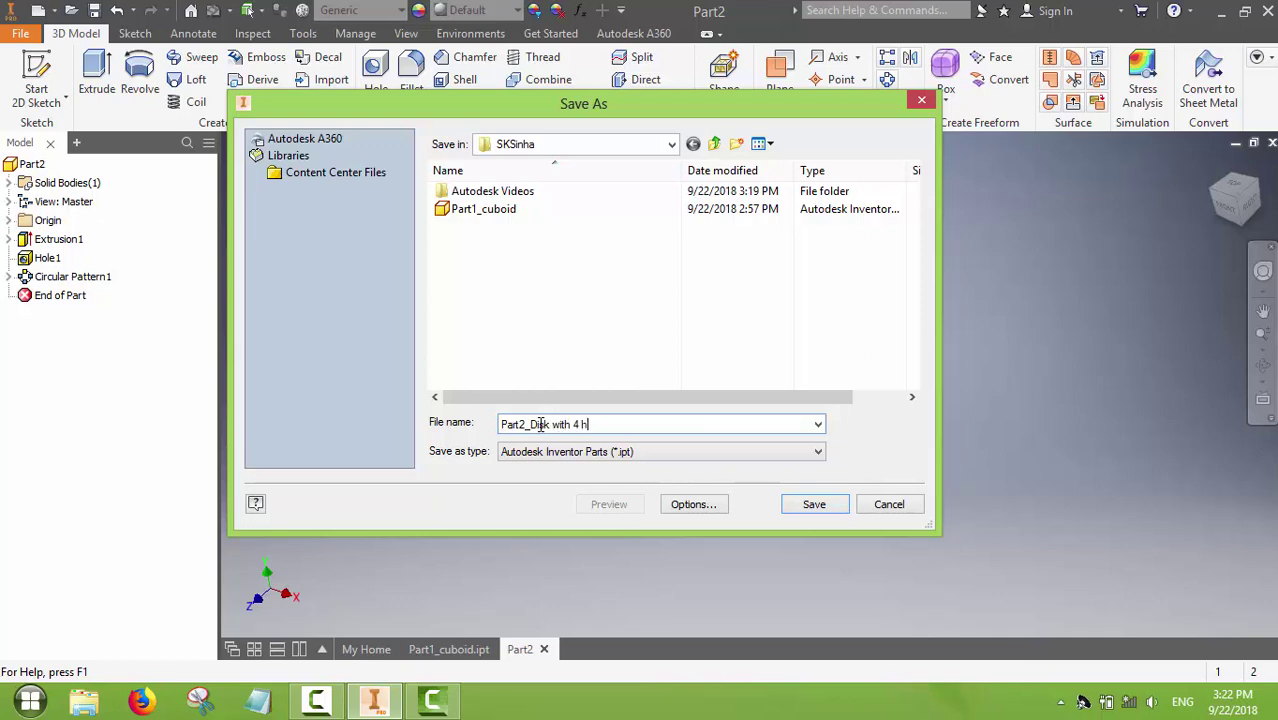
{"action": "key", "text": "Return"}
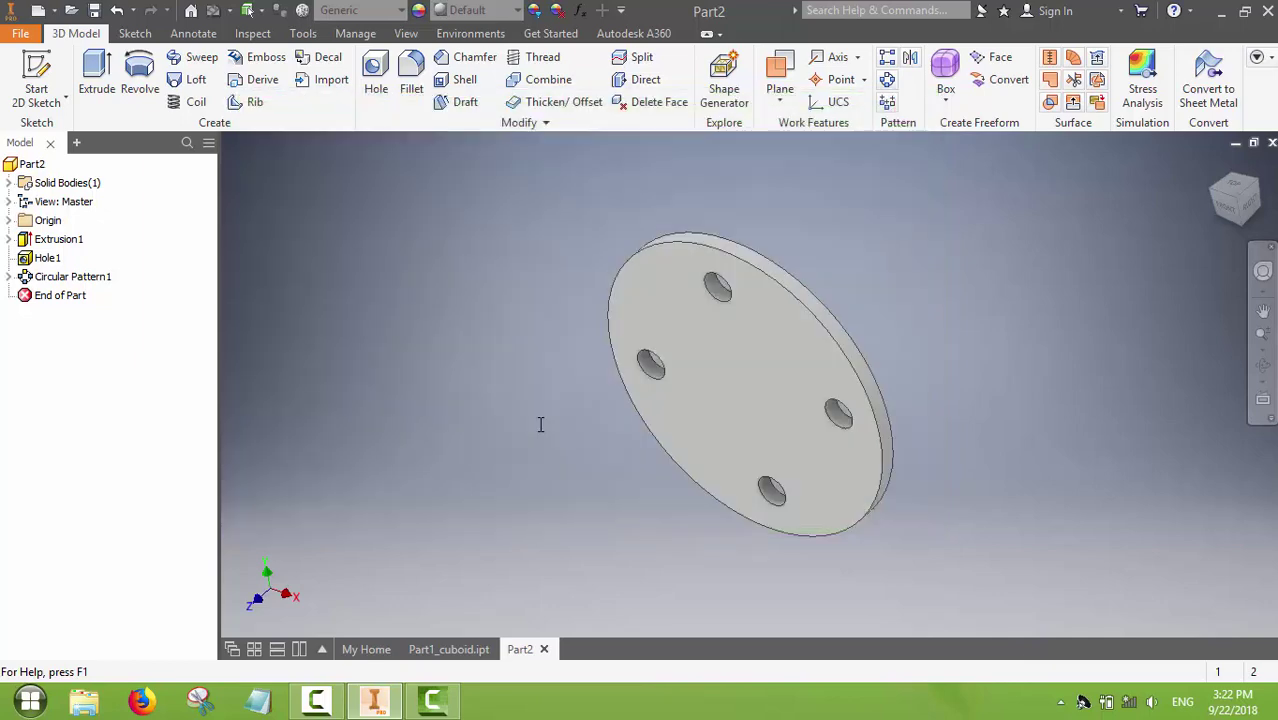
{"action": "key", "text": "F6"}
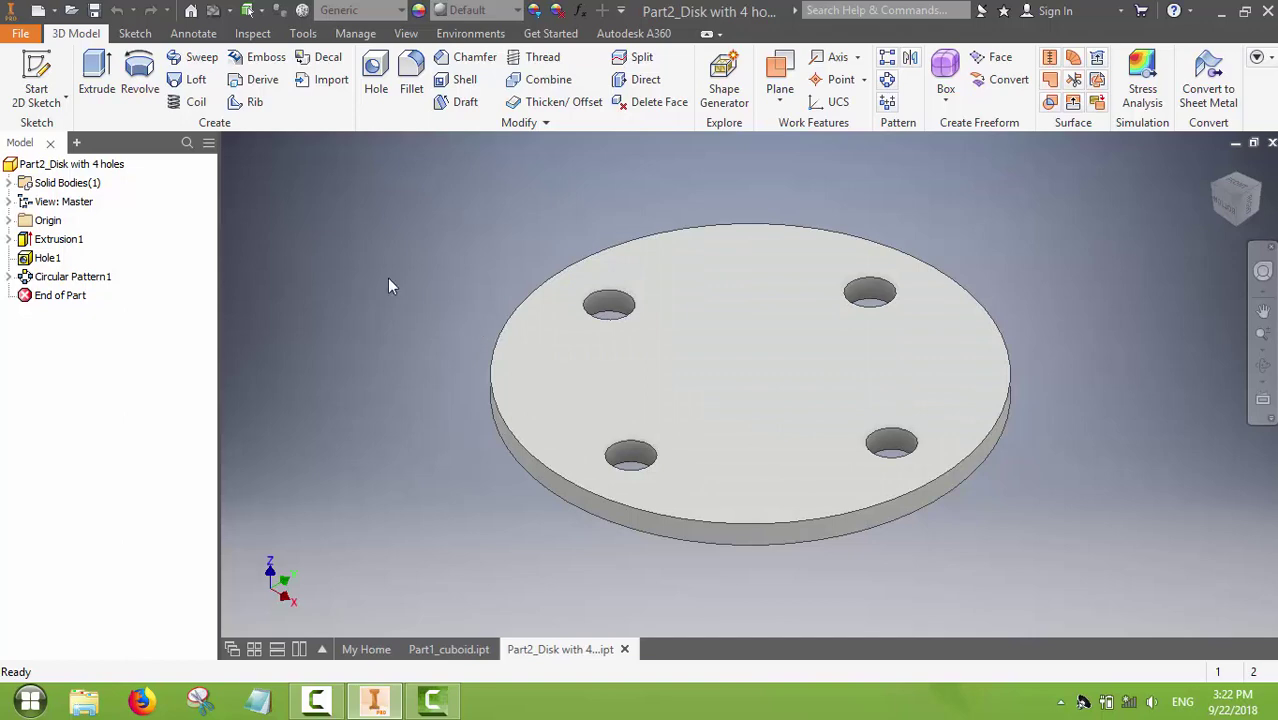
Create a new assembly from the metric Standard (mm).iam template
{"action": "left_click", "coordinate": [24, 35]}
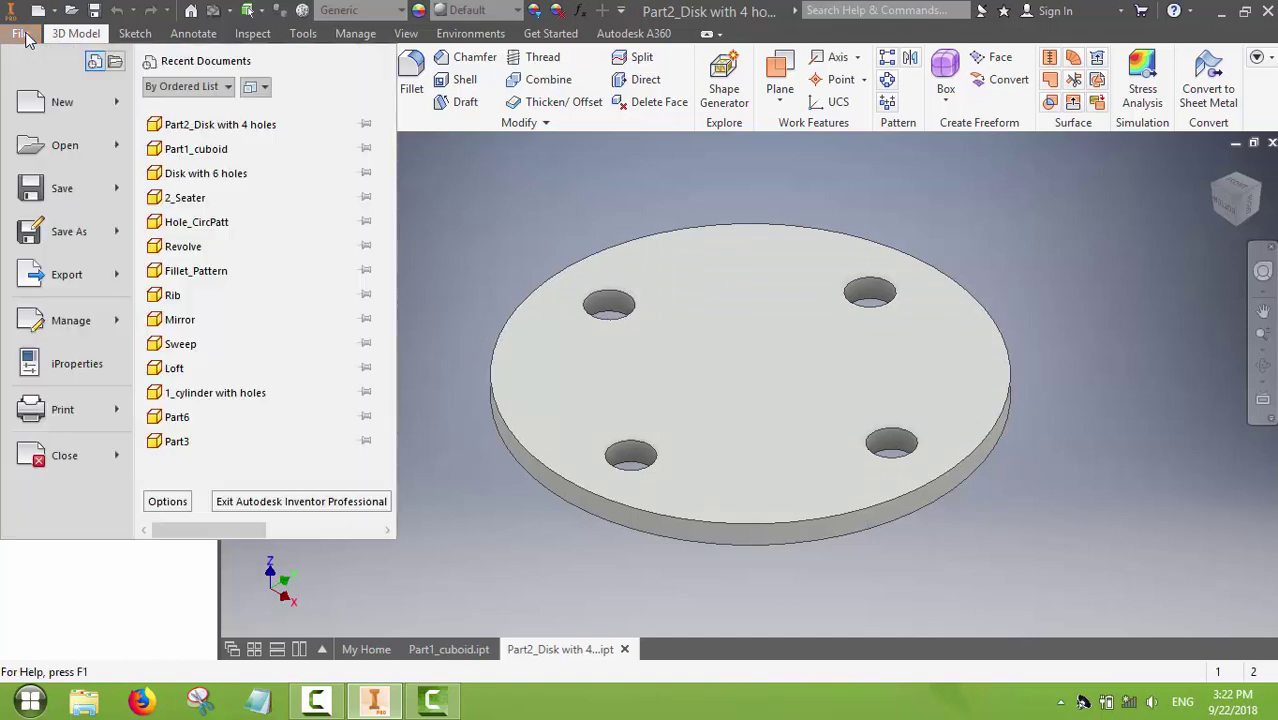
{"action": "left_click", "coordinate": [58, 112]}
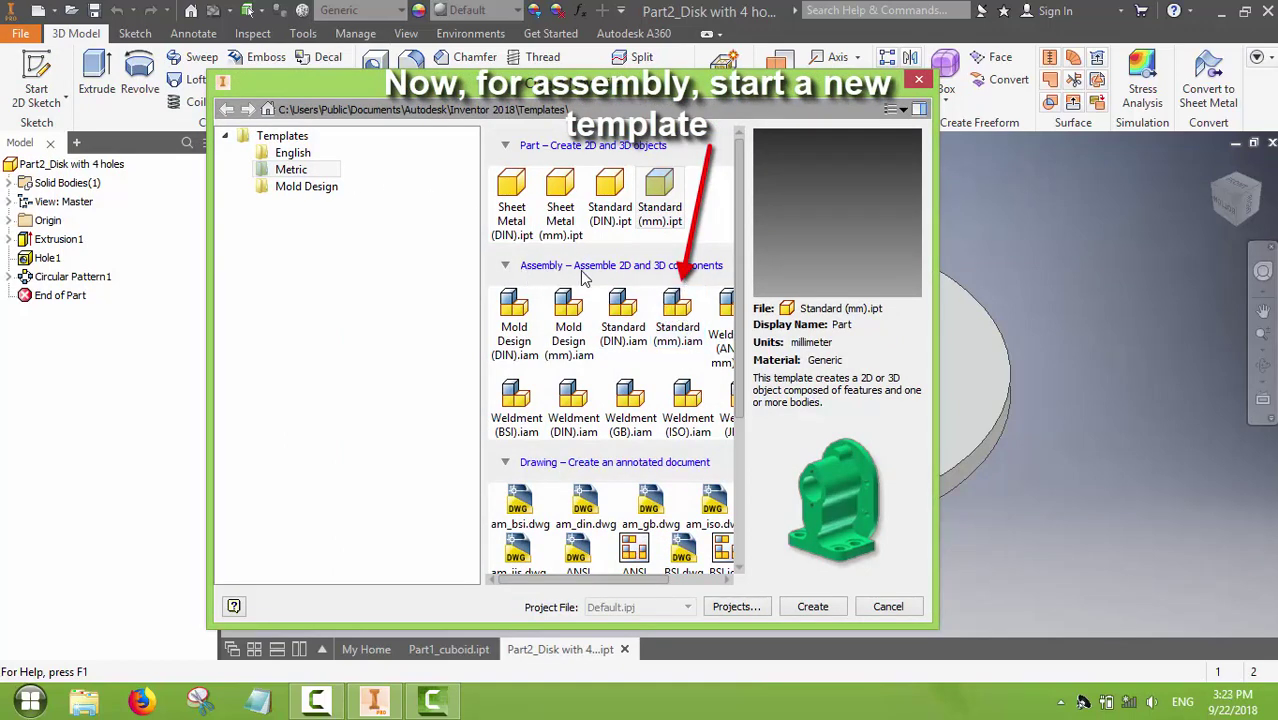
{"action": "double_click", "coordinate": [676, 315]}
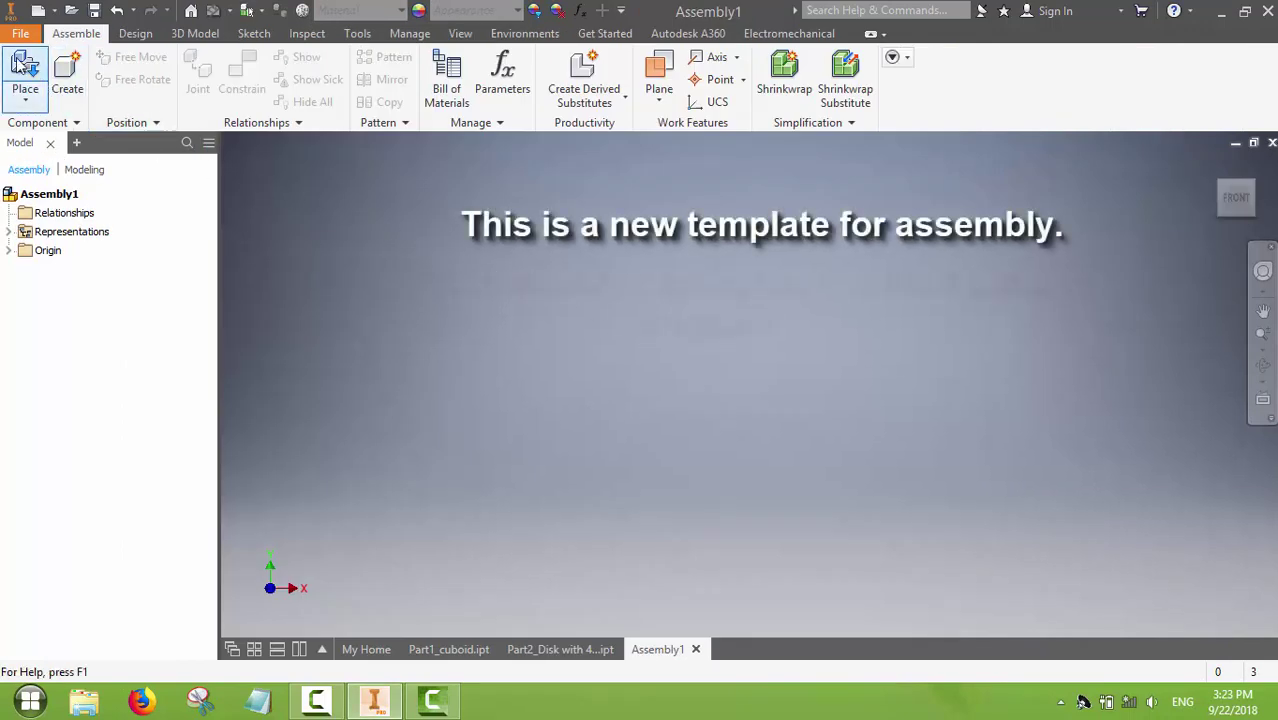
Place two instances of Part1_cuboid side by side in the assembly
{"action": "left_click", "coordinate": [23, 67]}
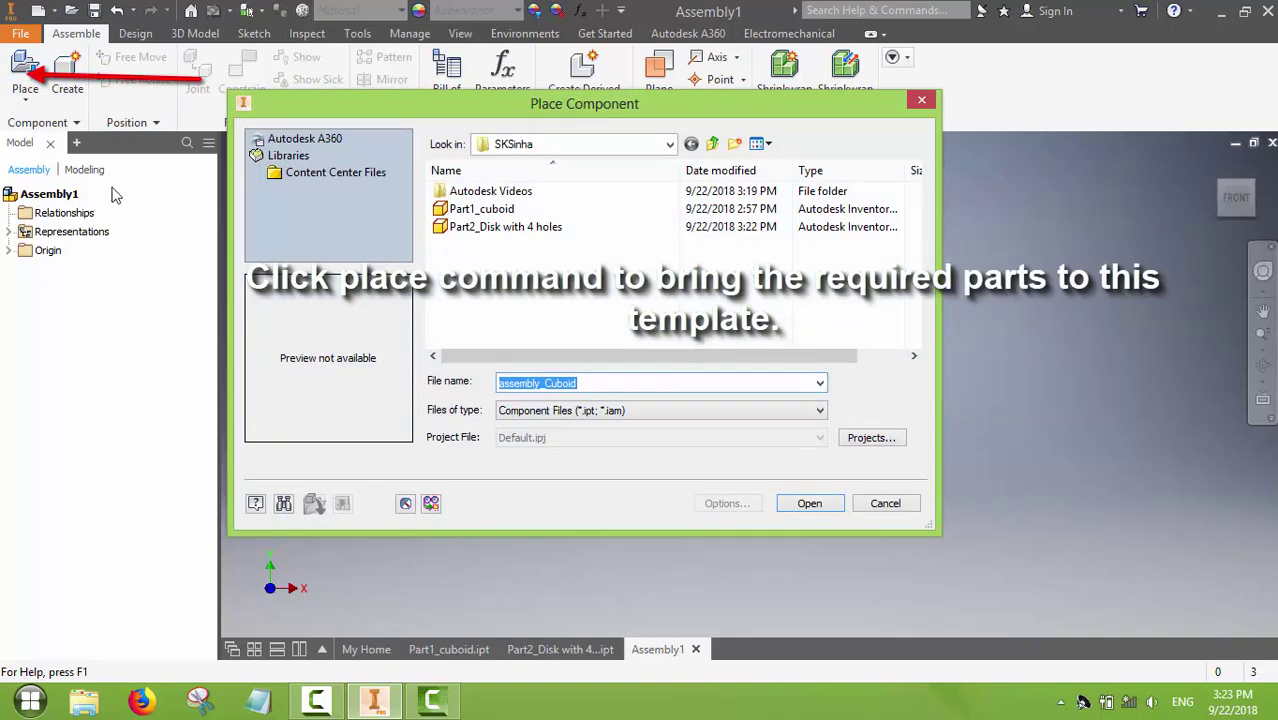
{"action": "double_click", "coordinate": [480, 209]}
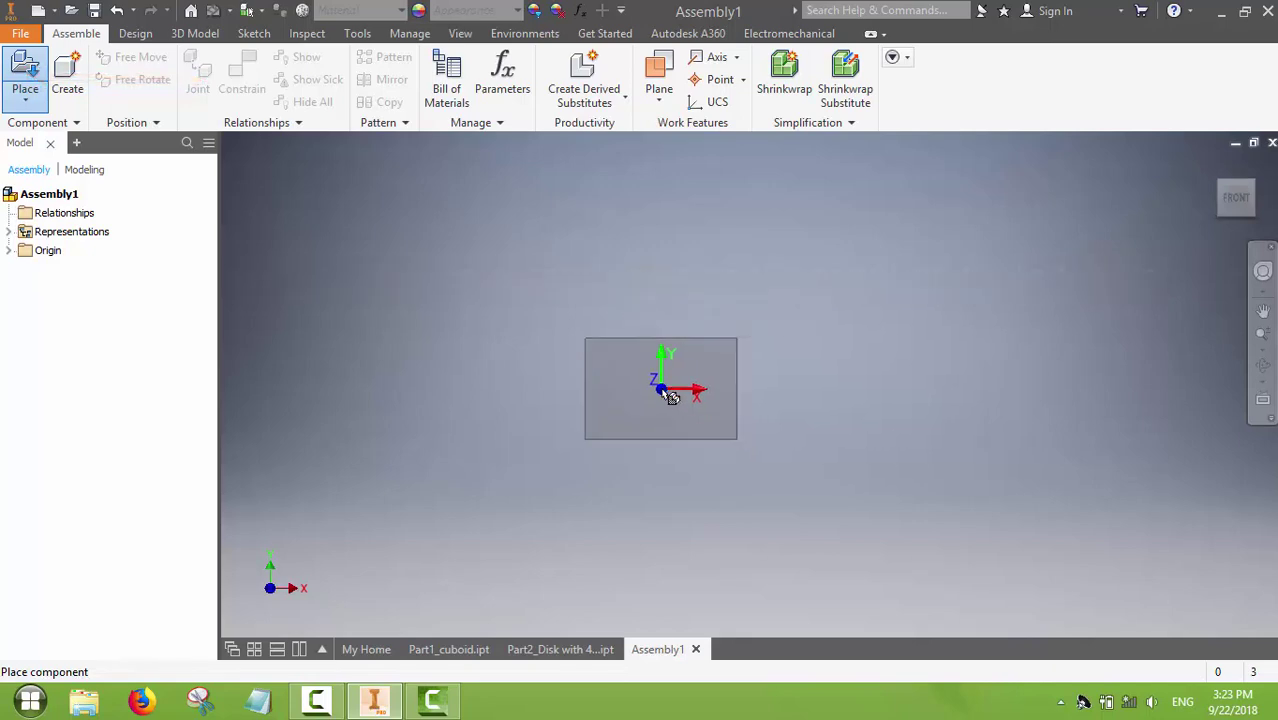
{"action": "left_click", "coordinate": [698, 418]}
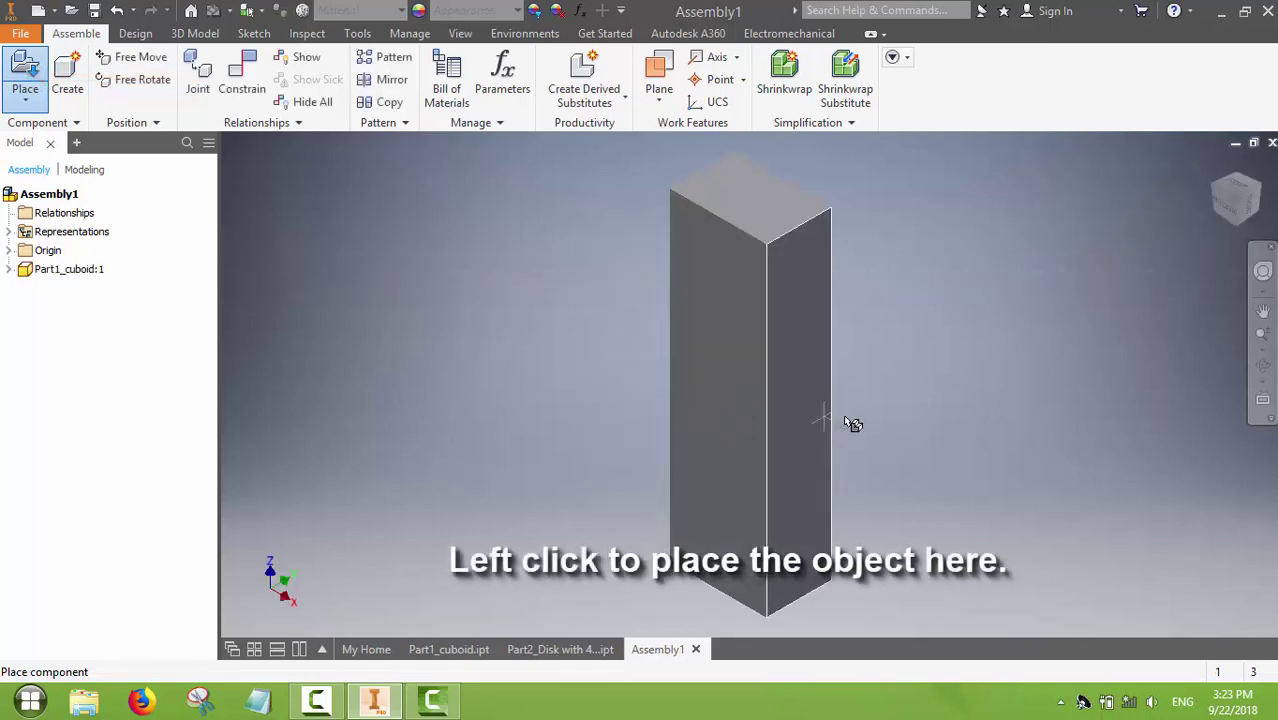
{"action": "left_click", "coordinate": [964, 414]}
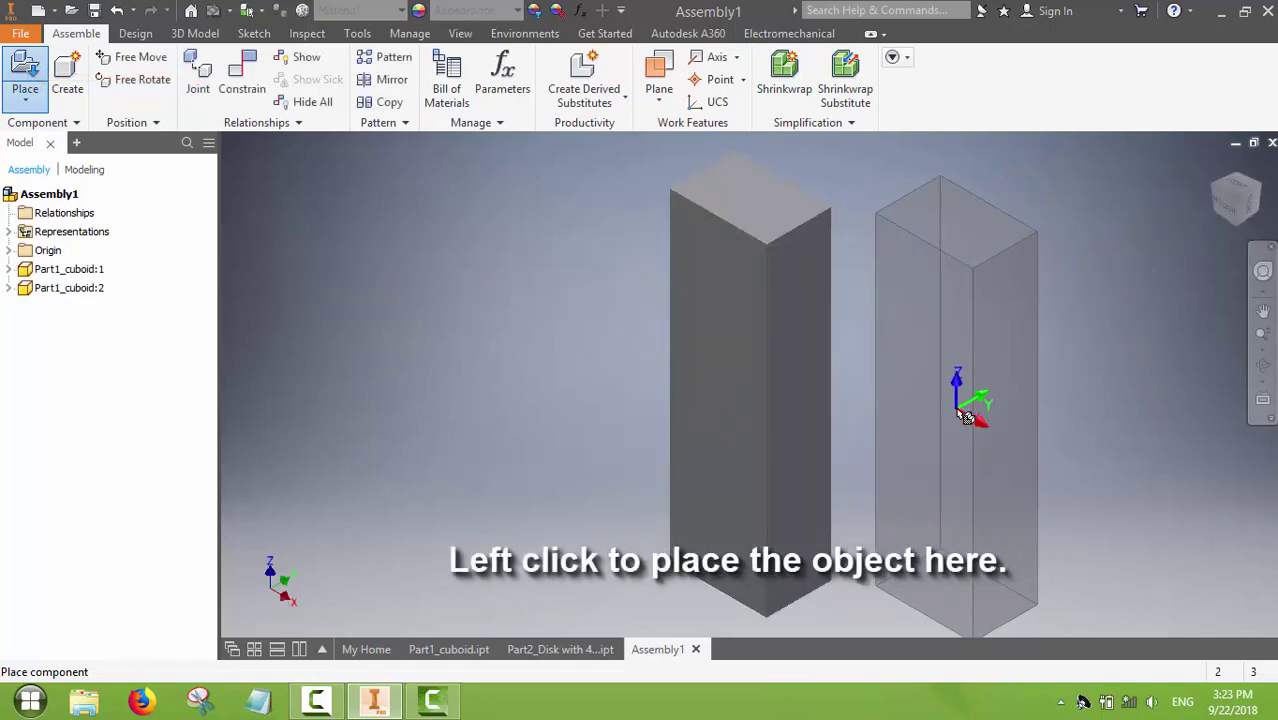
{"action": "right_click", "coordinate": [1026, 364]}
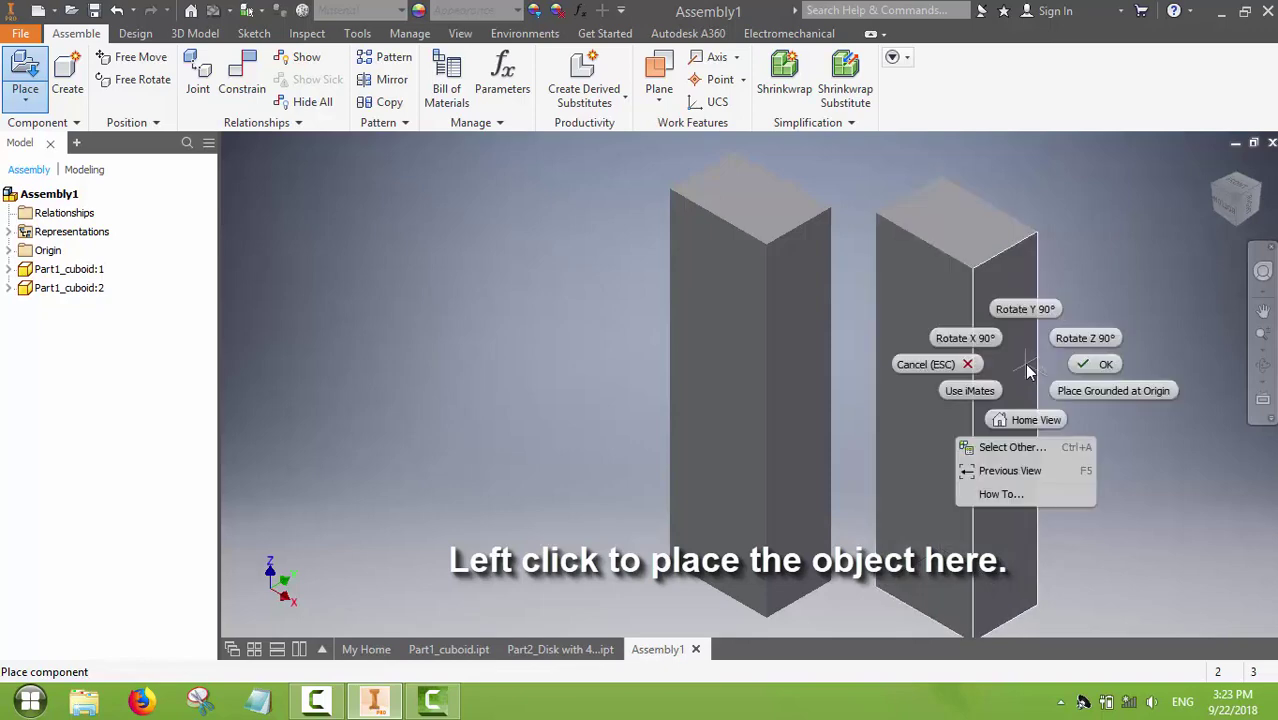
{"action": "left_click", "coordinate": [1106, 364]}
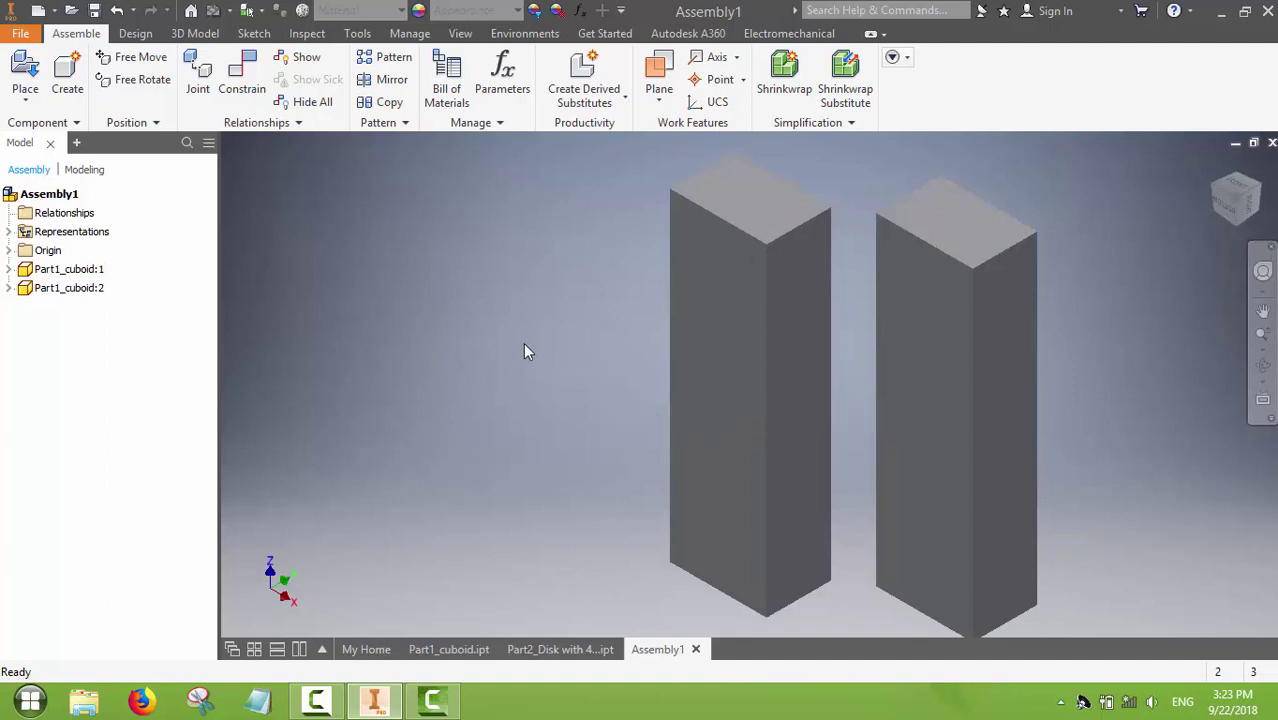
Place one instance of Part2_Disk with 4 holes in the assembly
{"action": "scroll", "coordinate": [527, 350], "scroll_direction": "up", "scroll_amount": 1}
{"action": "scroll", "coordinate": [527, 350], "scroll_direction": "down", "scroll_amount": 3}
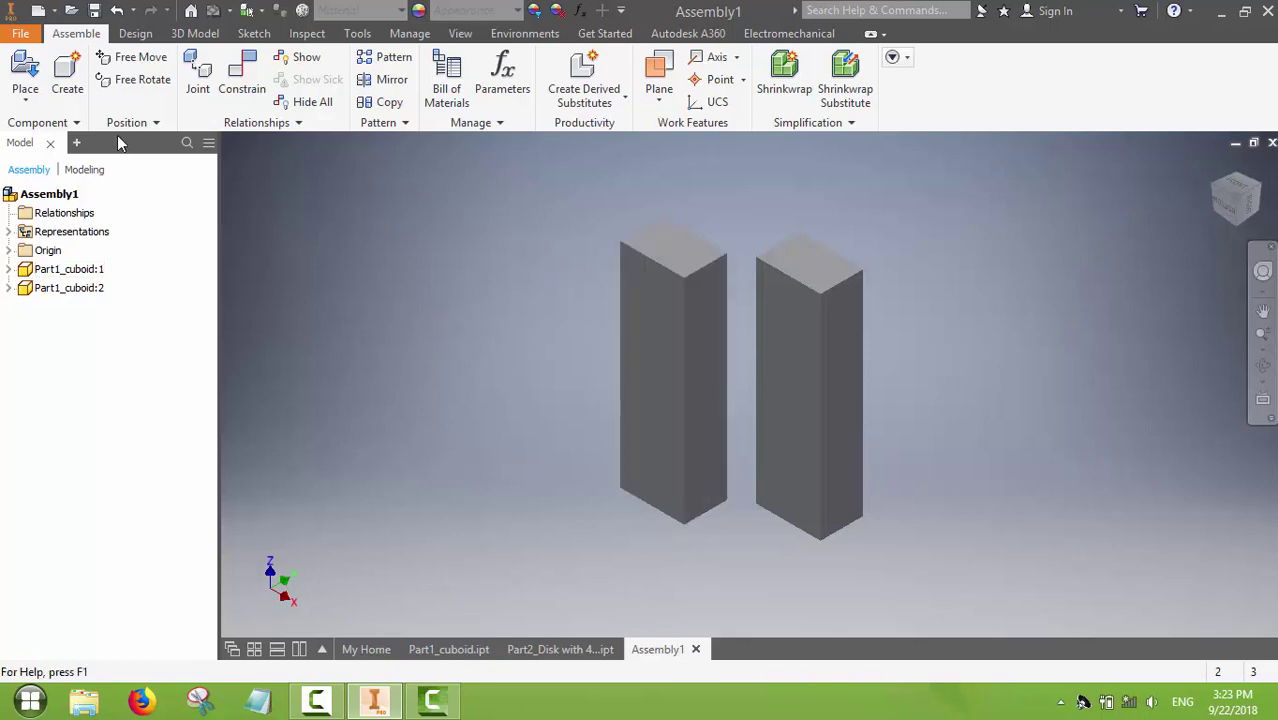
{"action": "left_click", "coordinate": [22, 66]}
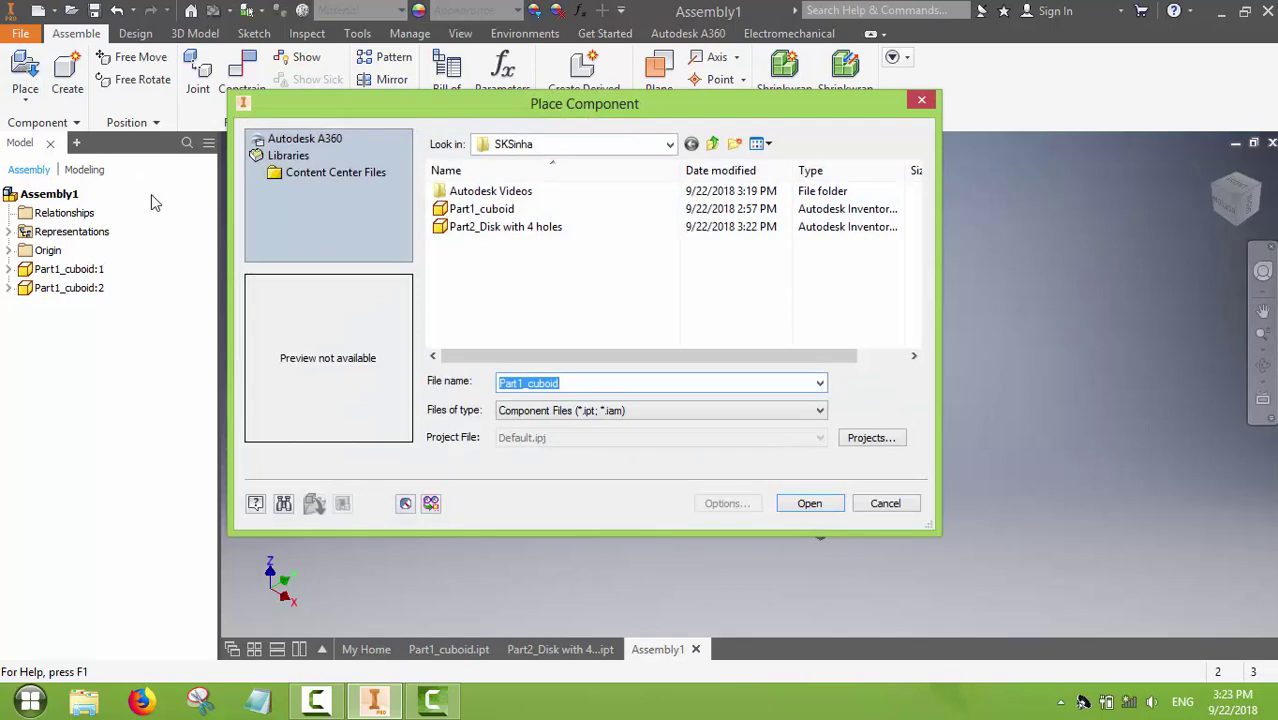
{"action": "left_click", "coordinate": [493, 235]}
{"action": "double_click", "coordinate": [493, 228]}
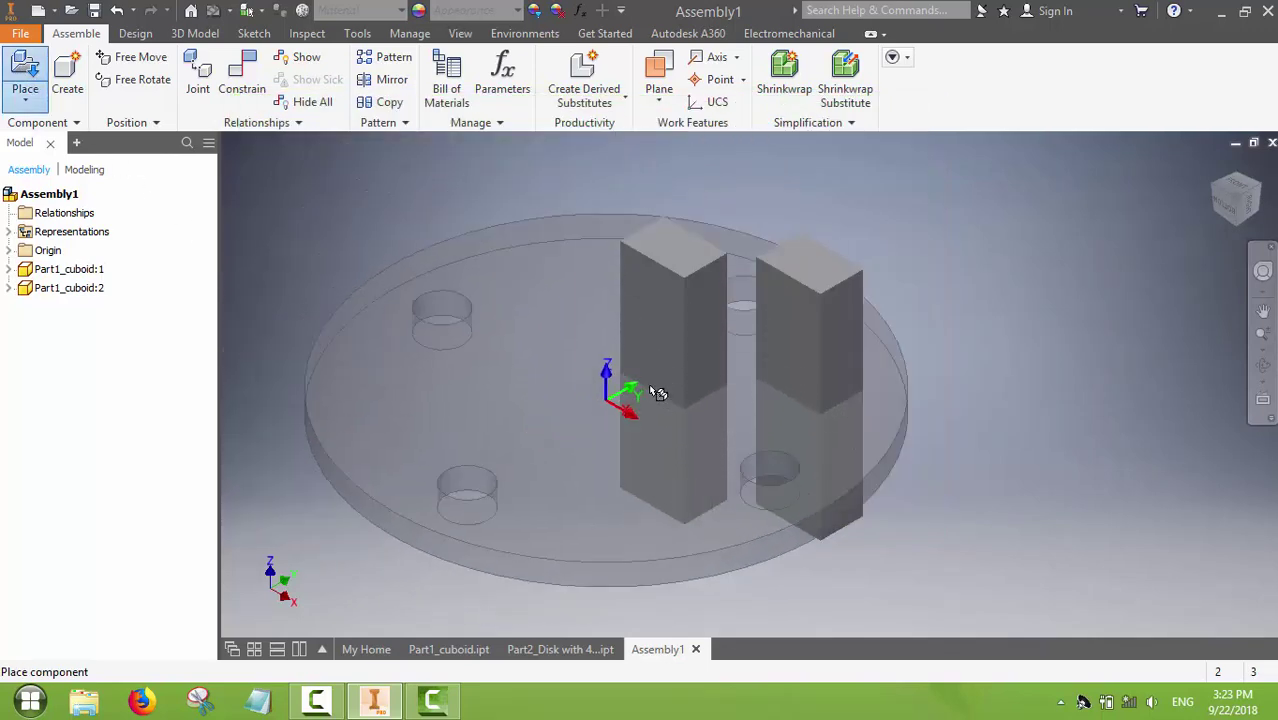
{"action": "left_click", "coordinate": [596, 363]}
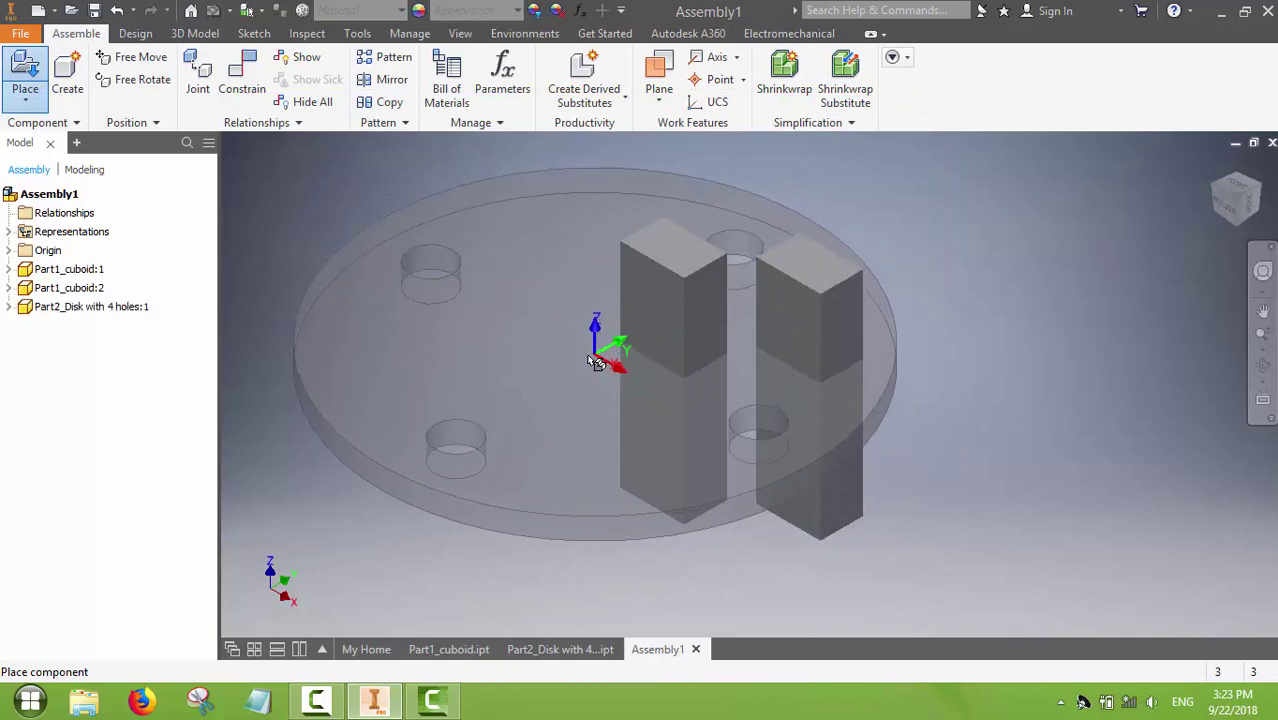
{"action": "right_click", "coordinate": [570, 352]}
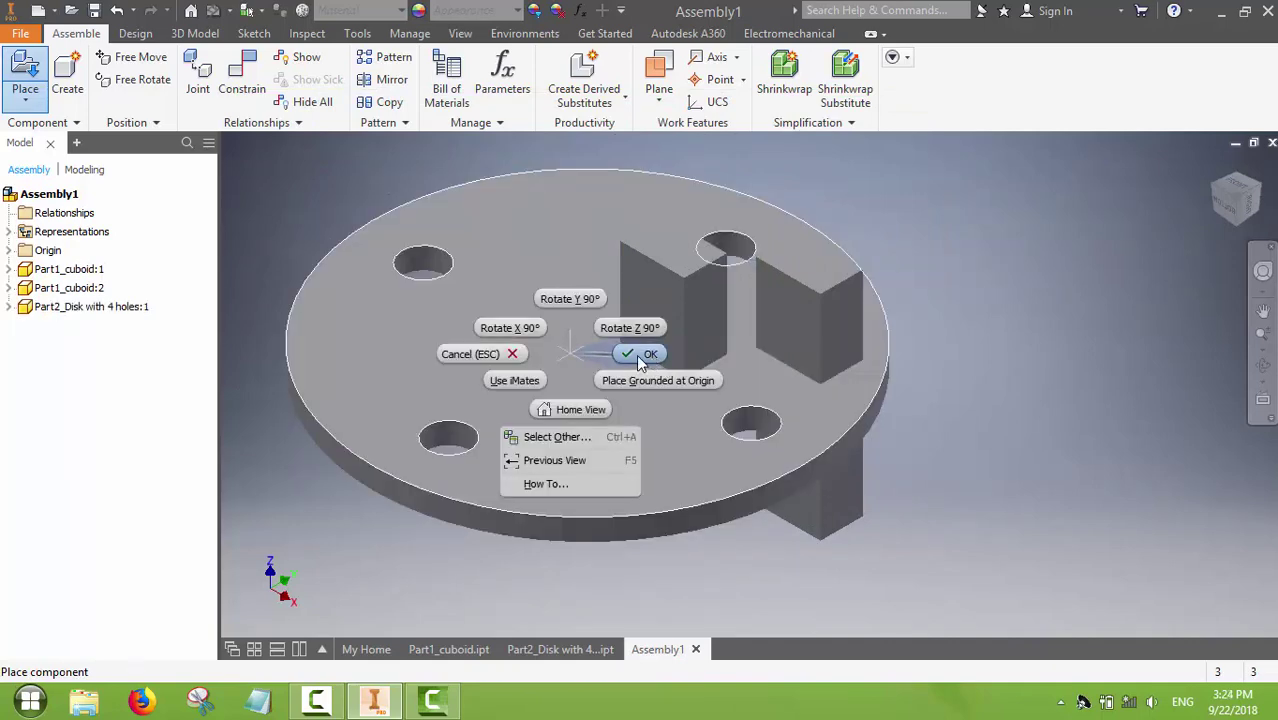
{"action": "left_click", "coordinate": [637, 356]}
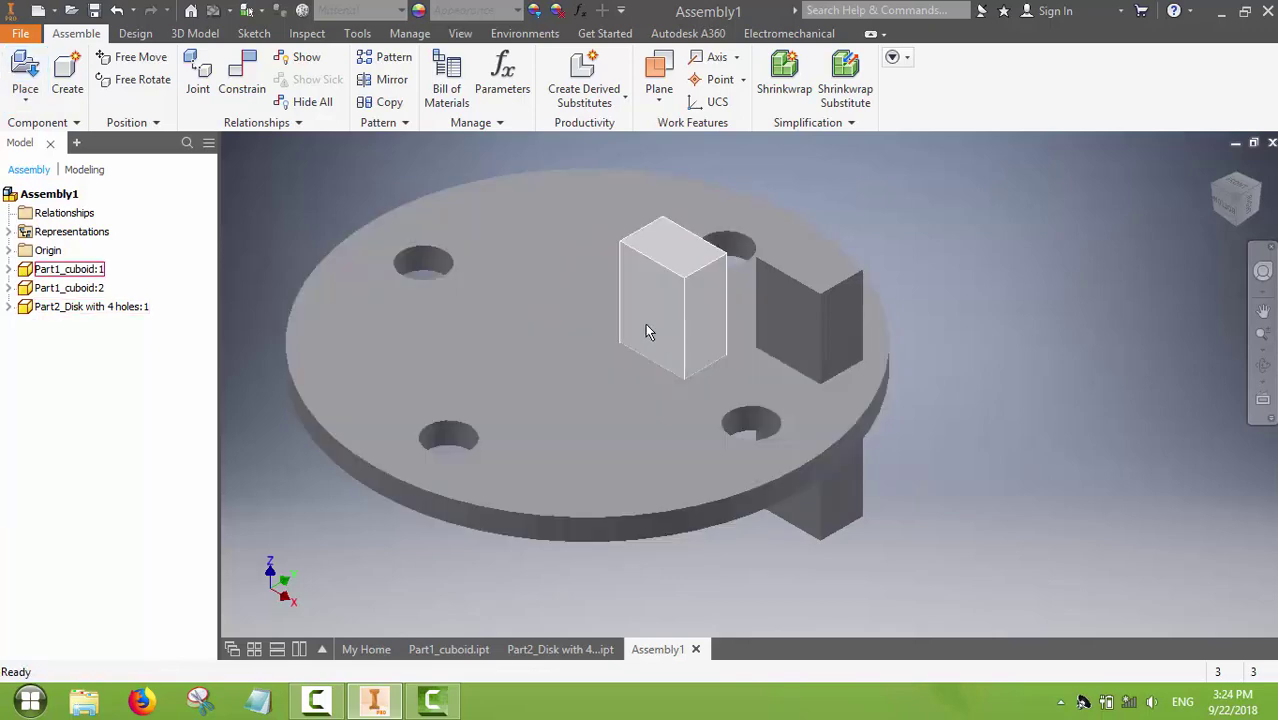
Move the disk away from the two cuboids so that the parts no longer overlap
{"action": "left_click_drag", "start_coordinate": [555, 381], "coordinate": [470, 306]}
{"action": "scroll", "coordinate": [573, 392], "scroll_direction": "down", "scroll_amount": 3}
{"action": "scroll", "coordinate": [573, 392], "scroll_direction": "up", "scroll_amount": 5}
{"action": "scroll", "coordinate": [573, 392], "scroll_direction": "up", "scroll_amount": 2}
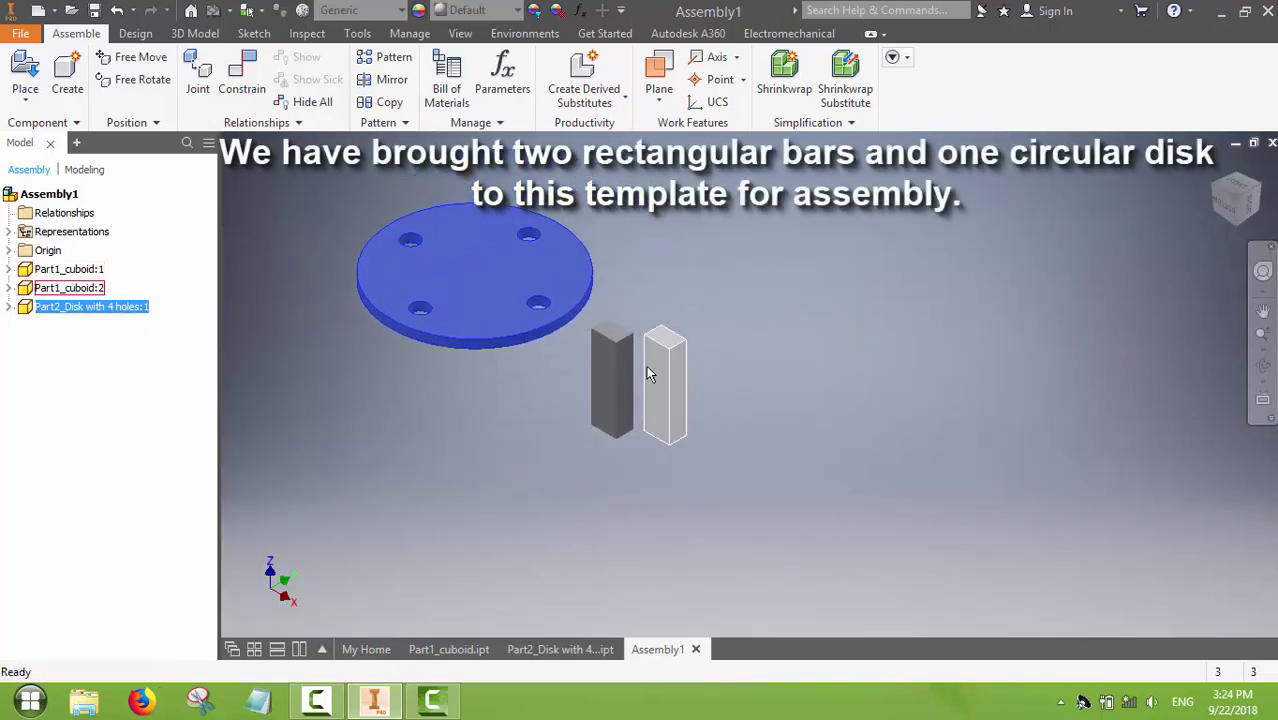
Move both cuboids farther away from the disk, leaving a gap between the two bars
{"action": "left_click_drag", "start_coordinate": [667, 381], "coordinate": [869, 350]}
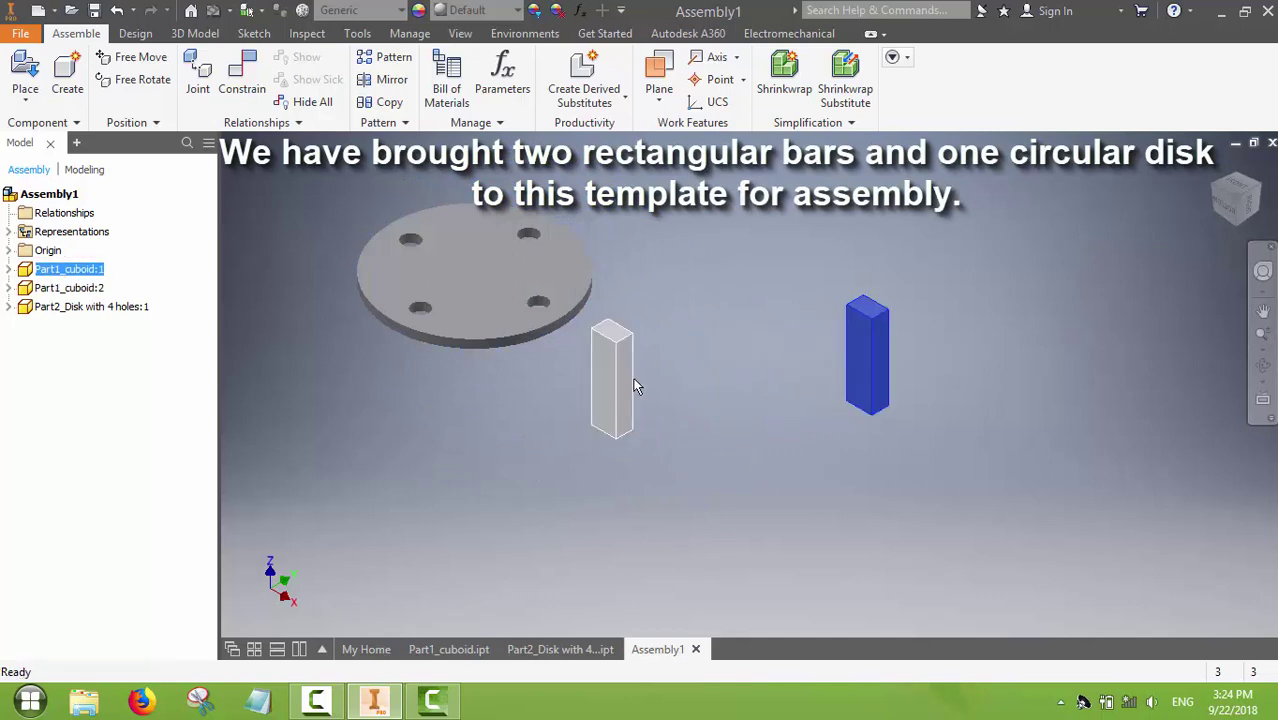
{"action": "left_click_drag", "start_coordinate": [635, 387], "coordinate": [752, 370]}
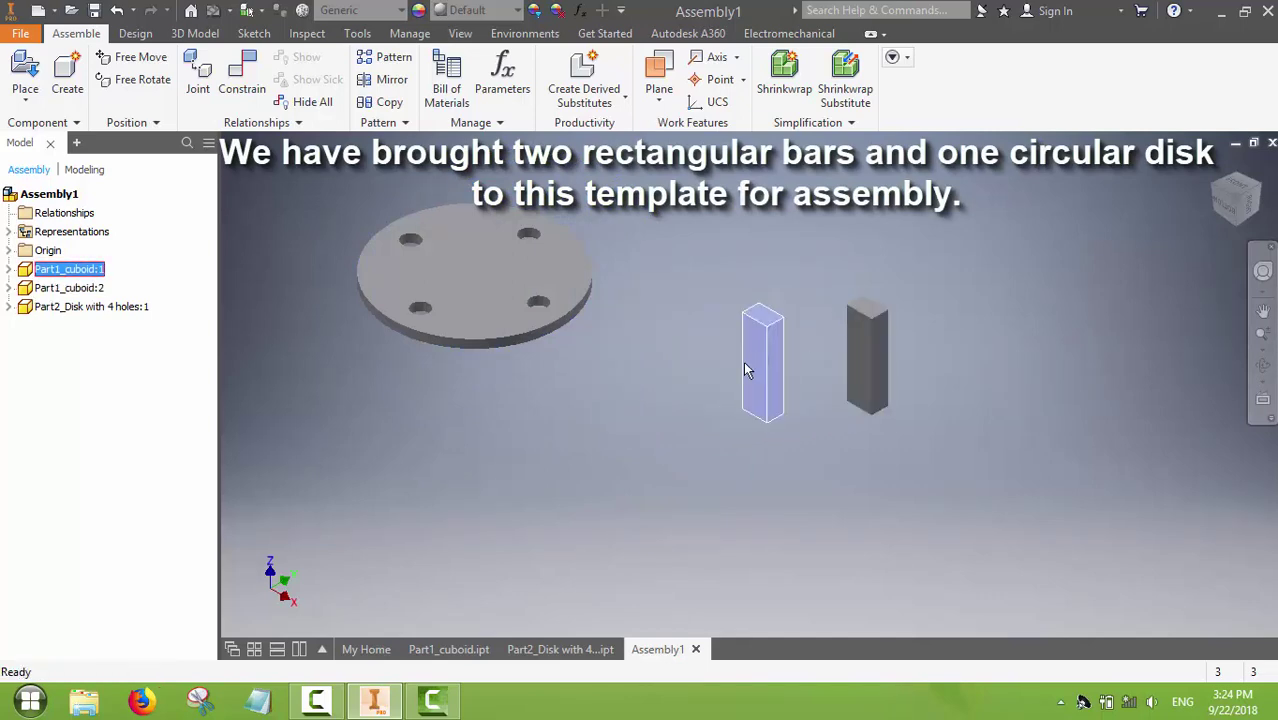
{"action": "left_click", "coordinate": [745, 368]}
Apply a Mate constraint with 0 mm offset between the top face of the cuboid nearer the disk and the other cuboid's bottom face
{"action": "scroll", "coordinate": [800, 328], "scroll_direction": "up", "scroll_amount": 3}
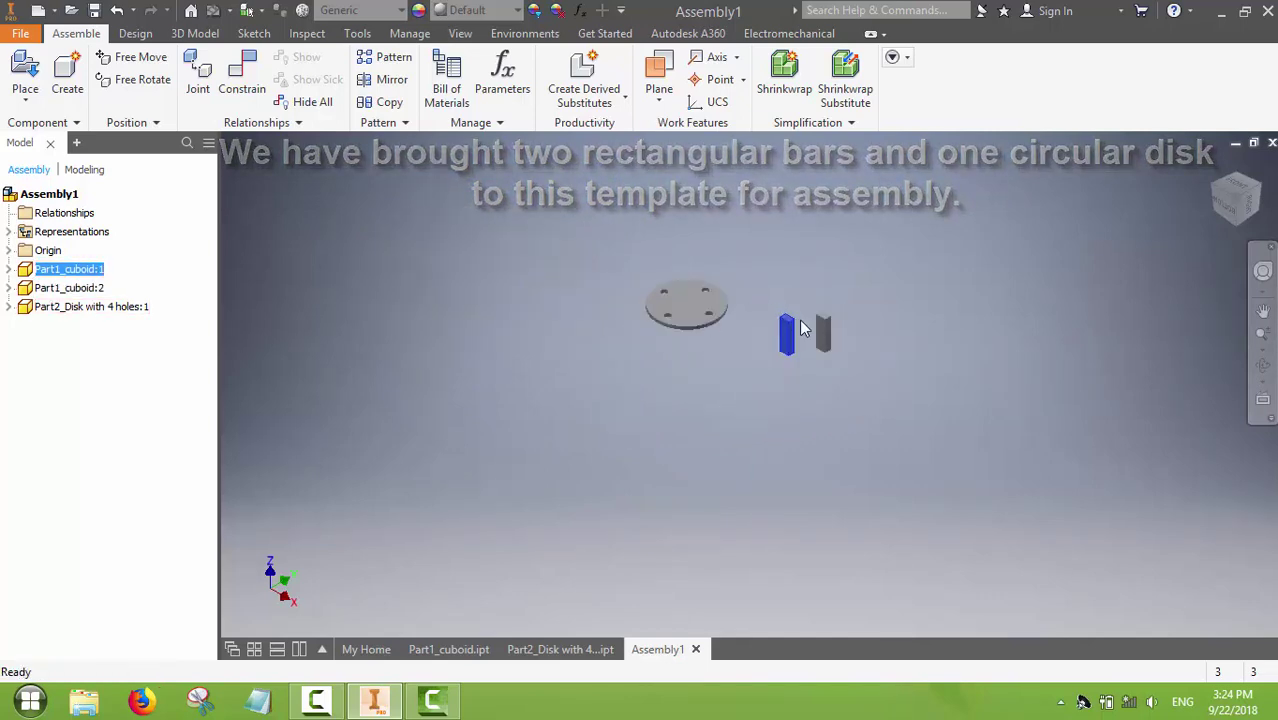
{"action": "scroll", "coordinate": [800, 328], "scroll_direction": "down", "scroll_amount": 5}
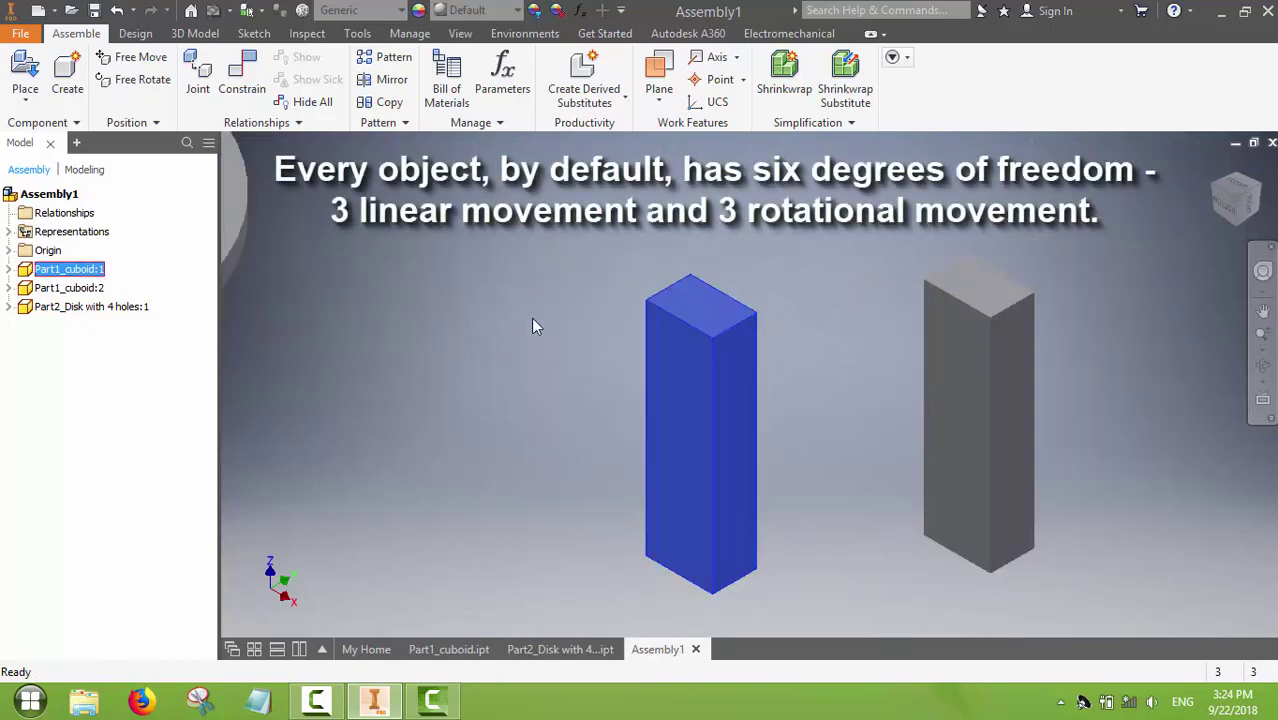
{"action": "left_click", "coordinate": [245, 72]}
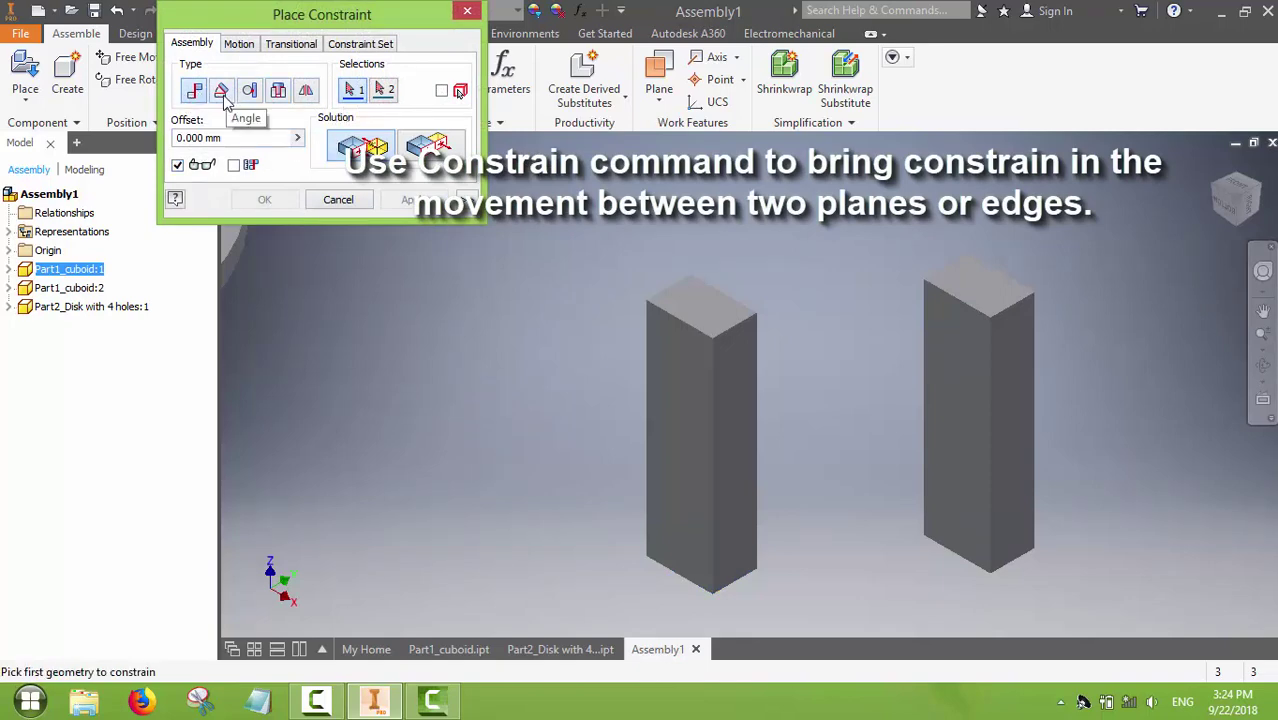
{"action": "left_click", "coordinate": [278, 92]}
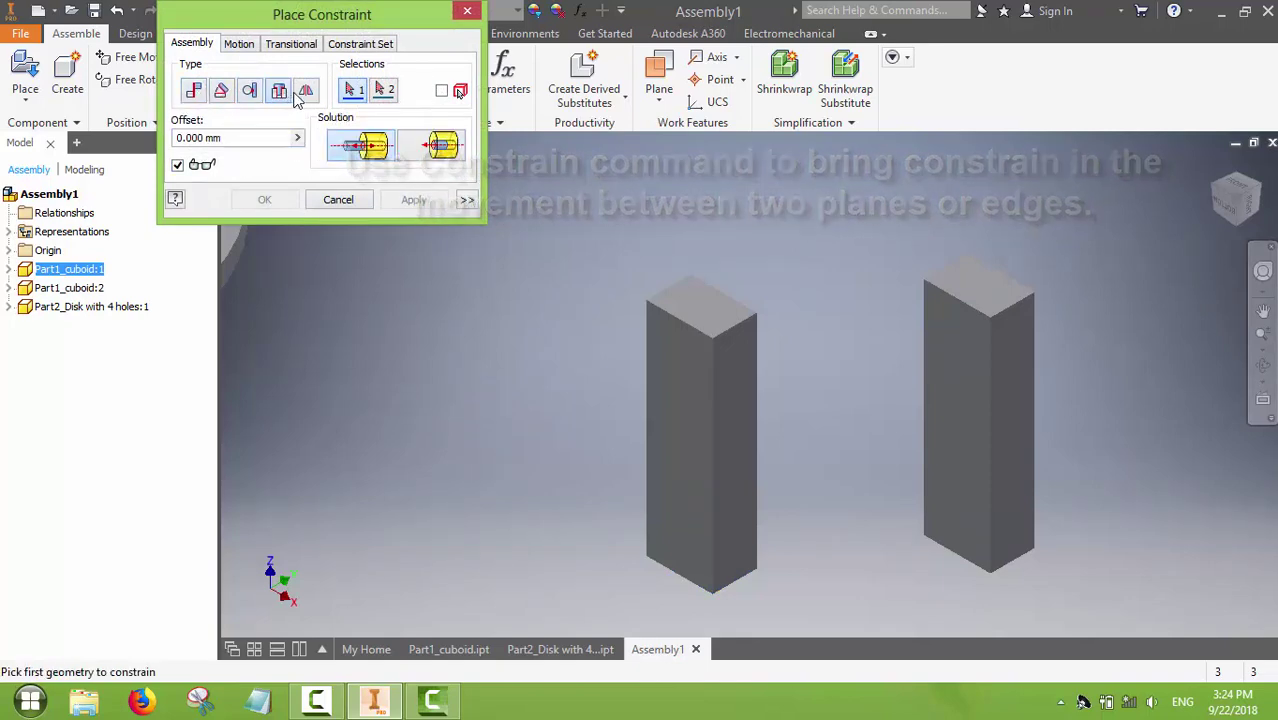
{"action": "left_click", "coordinate": [305, 91]}
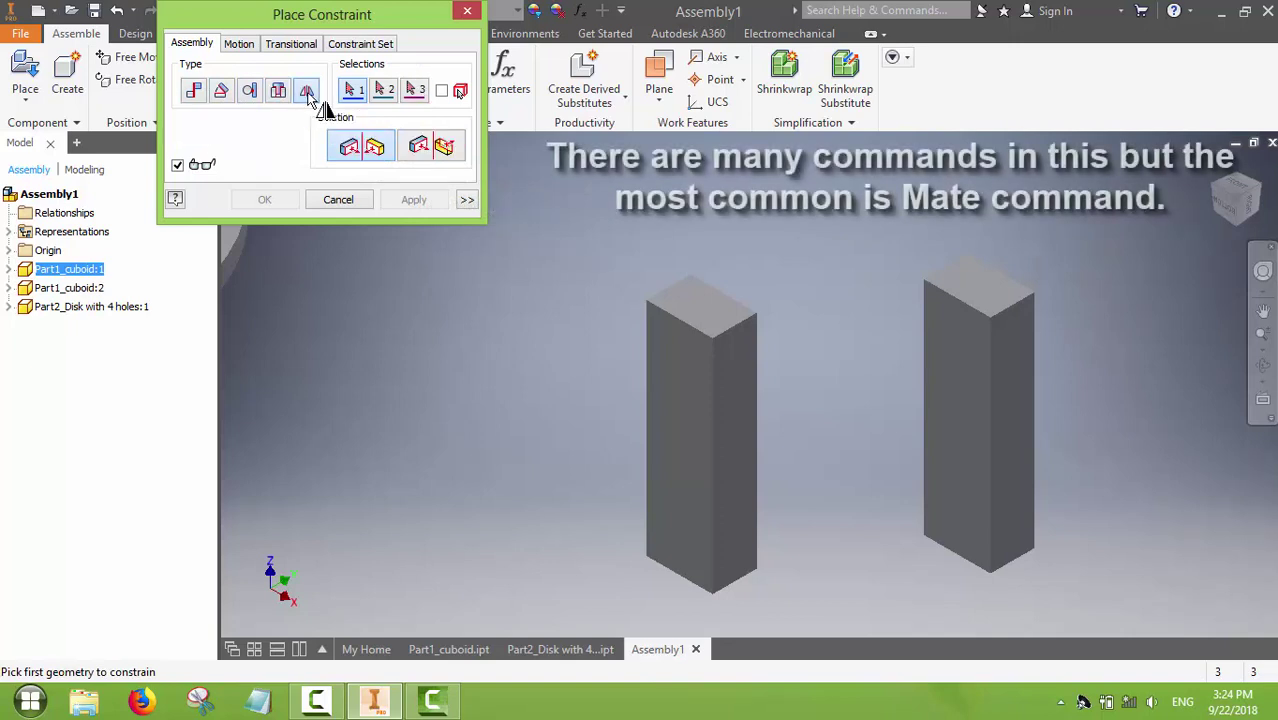
{"action": "left_click", "coordinate": [193, 94]}
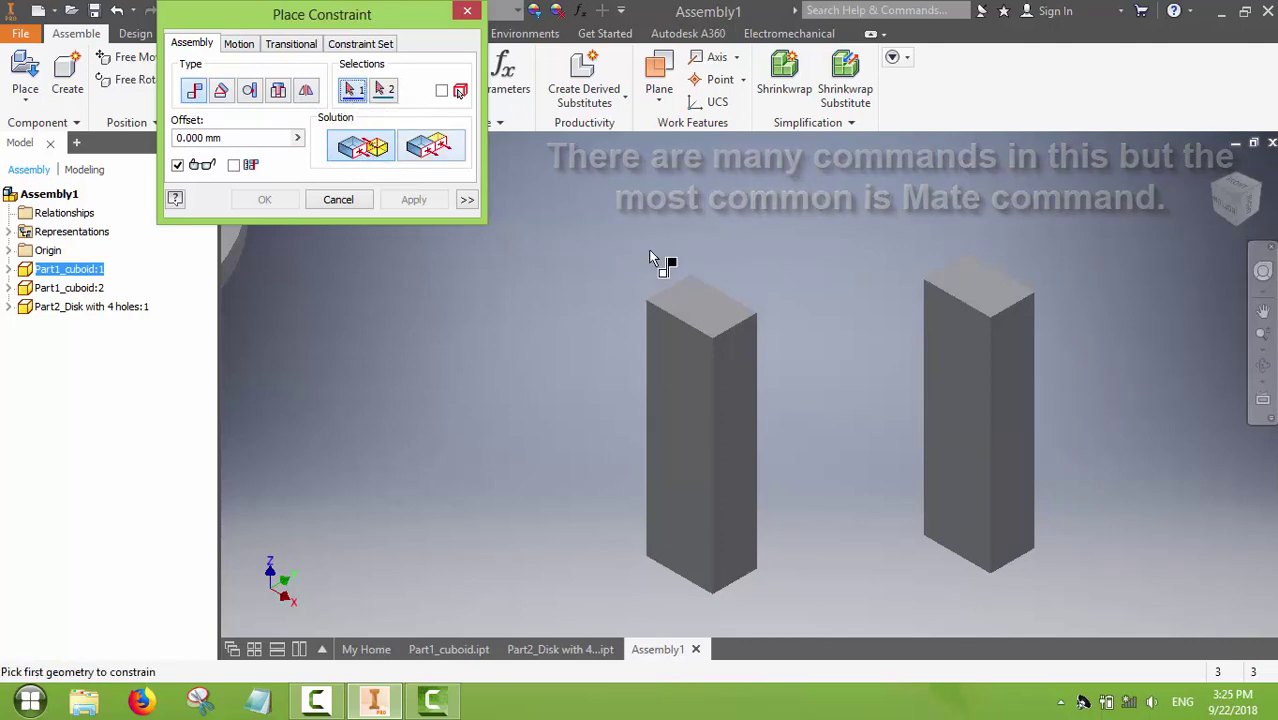
{"action": "left_click", "coordinate": [706, 316]}
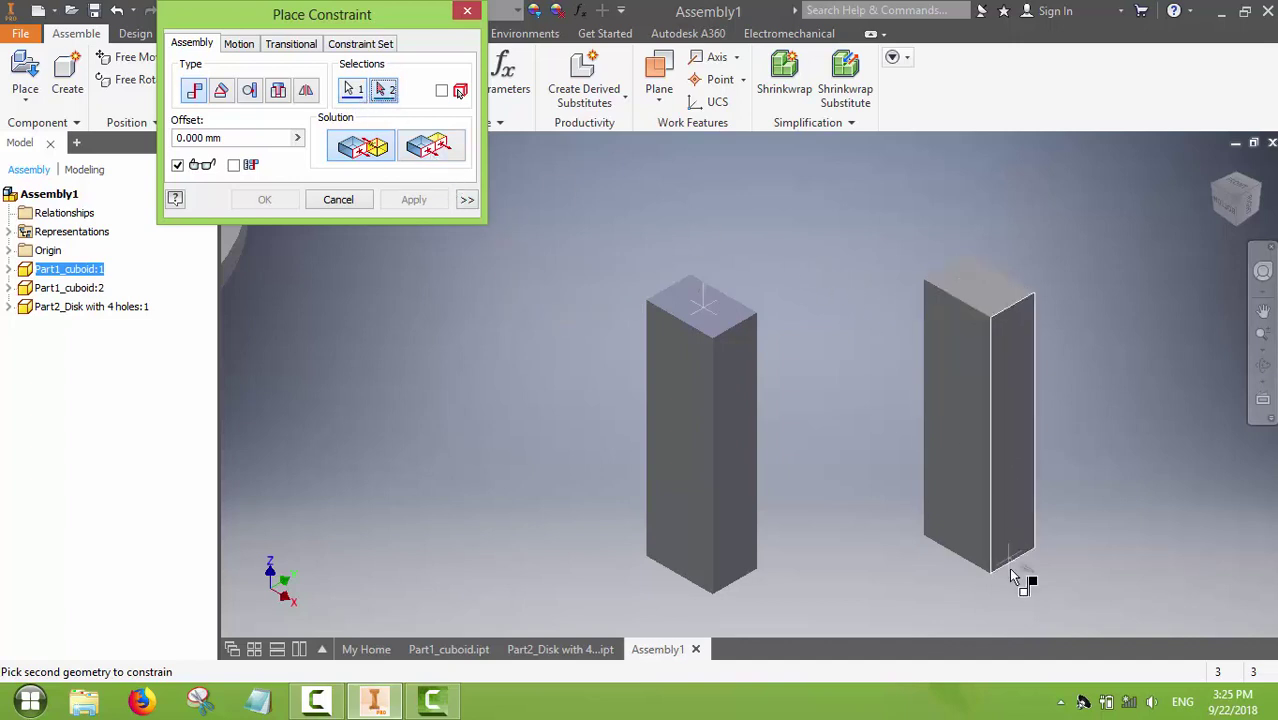
{"action": "mouse_move", "coordinate": [1237, 195]}
{"action": "left_mouse_down"}
{"action": "mouse_move", "coordinate": [1241, 150]}
{"action": "mouse_move", "coordinate": [1100, 330]}
{"action": "mouse_move", "coordinate": [1027, 522]}
{"action": "left_mouse_up"}
{"action": "left_click", "coordinate": [980, 531]}
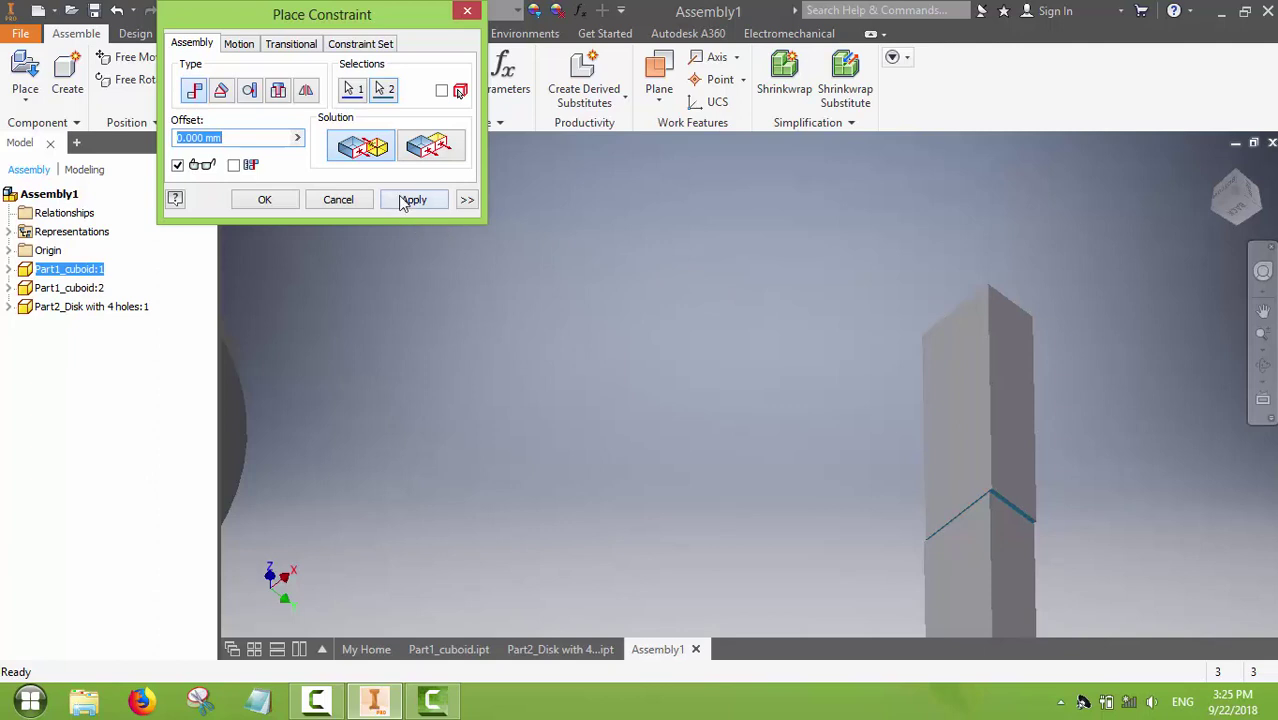
{"action": "left_click", "coordinate": [412, 200]}
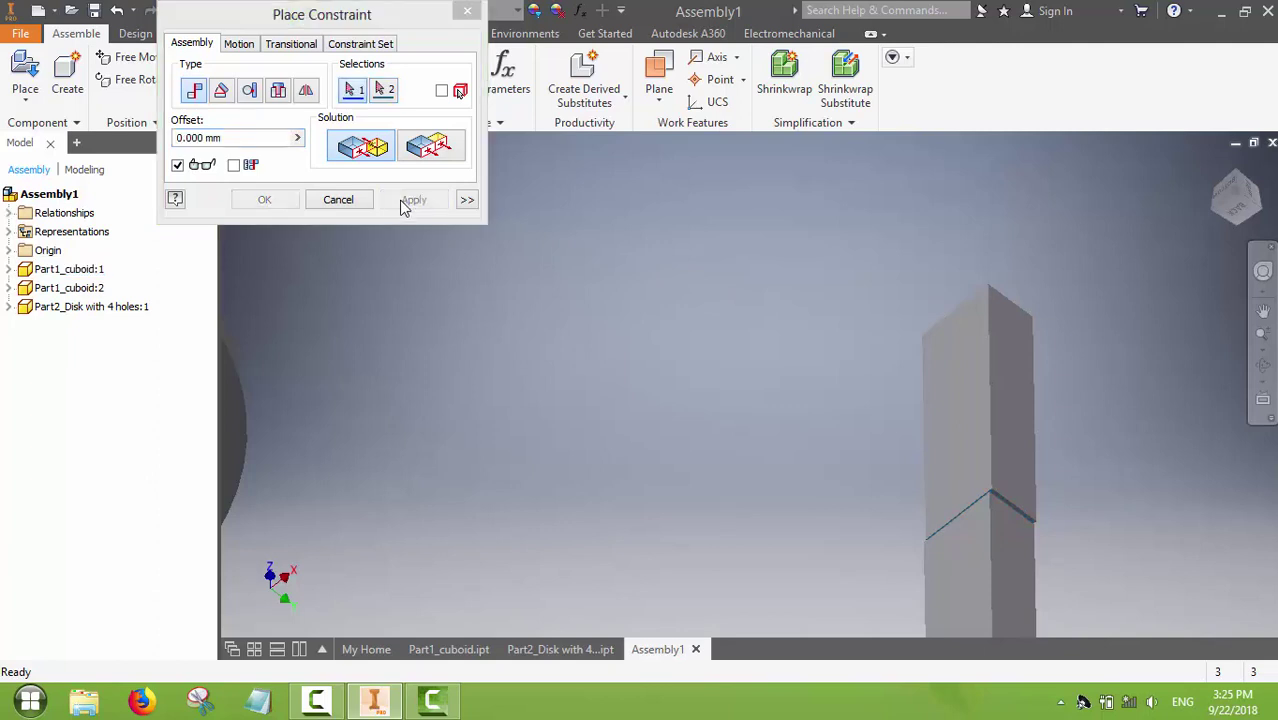
{"action": "left_click", "coordinate": [467, 11]}
{"action": "scroll", "coordinate": [853, 524], "scroll_direction": "up", "scroll_amount": 3}
{"action": "scroll", "coordinate": [807, 516], "scroll_direction": "down", "scroll_amount": 5}
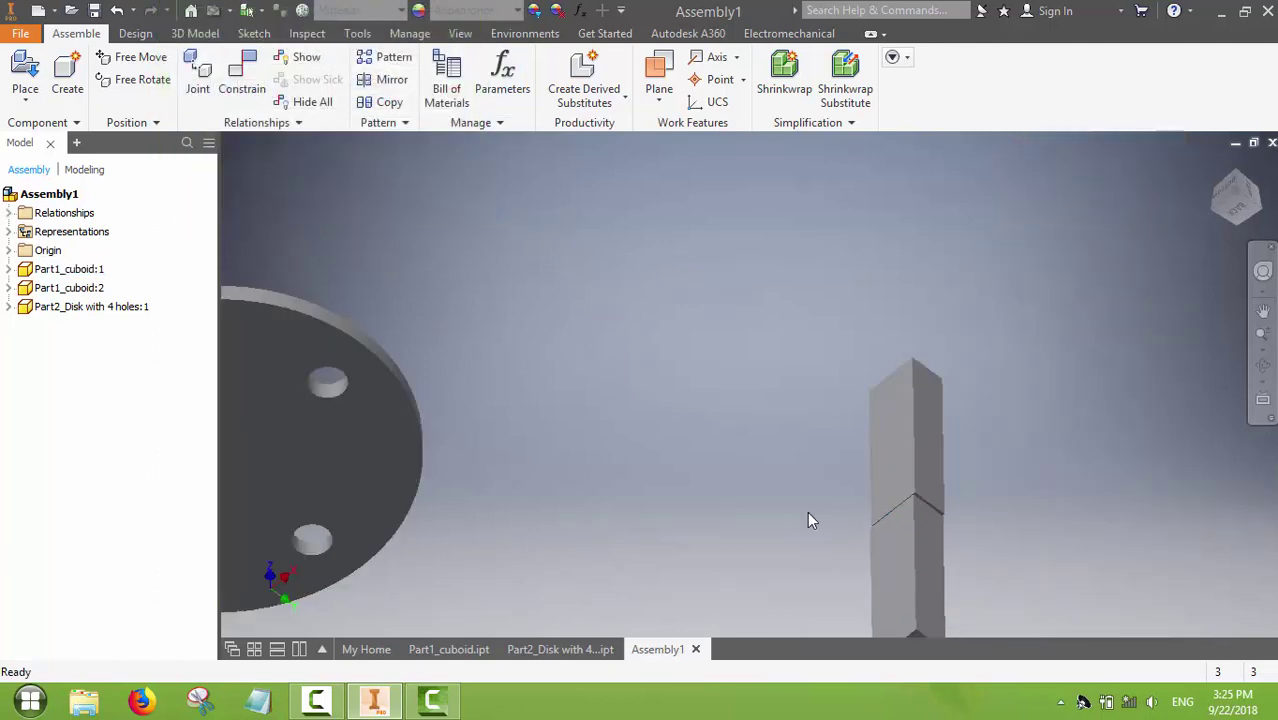
Apply a 0 mm Mate constraint between a bottom edge of the upper cuboid and the matching top edge of the lower cuboid
{"action": "left_click_drag", "start_coordinate": [864, 551], "coordinate": [888, 530]}
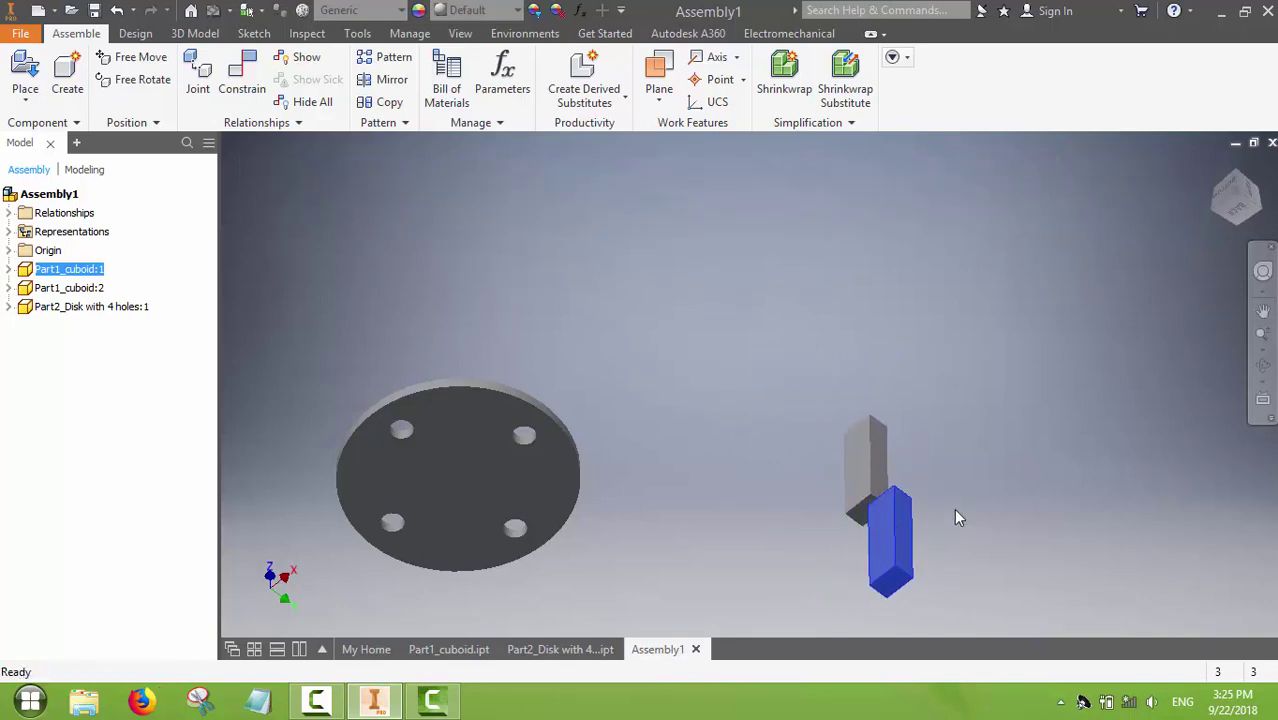
{"action": "scroll", "coordinate": [1002, 505], "scroll_direction": "up", "scroll_amount": 5}
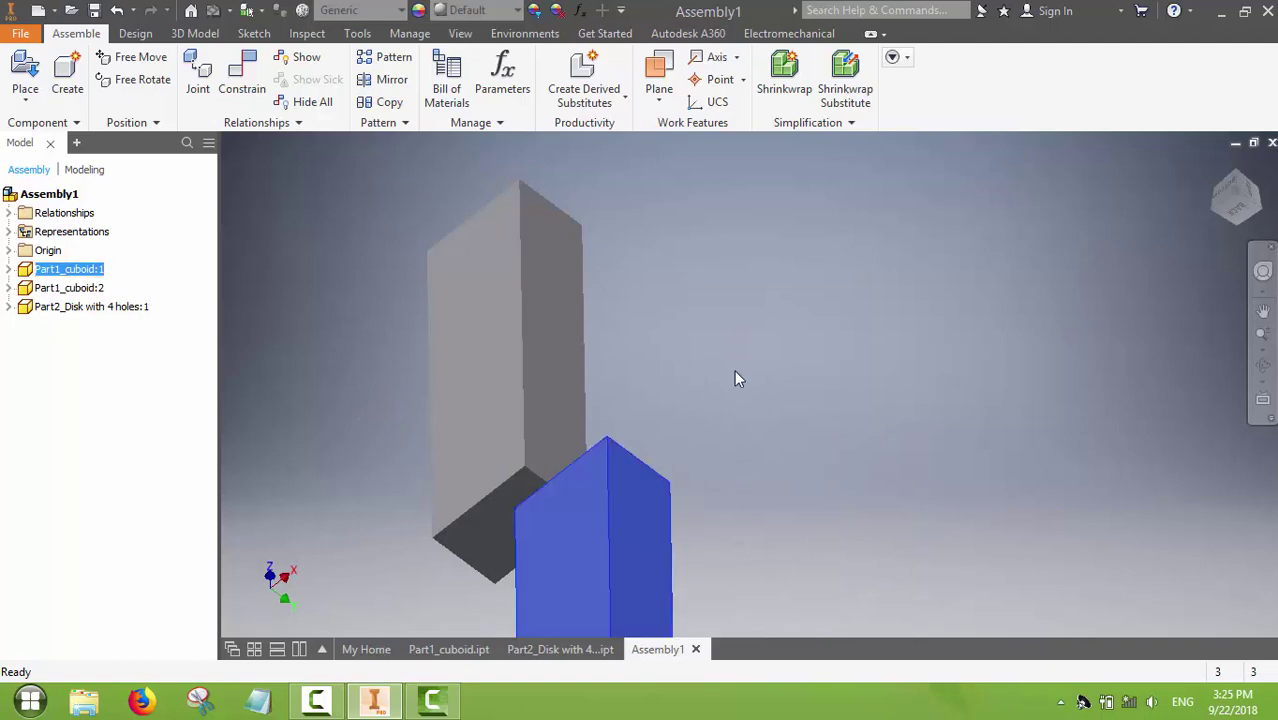
{"action": "left_click", "coordinate": [237, 78]}
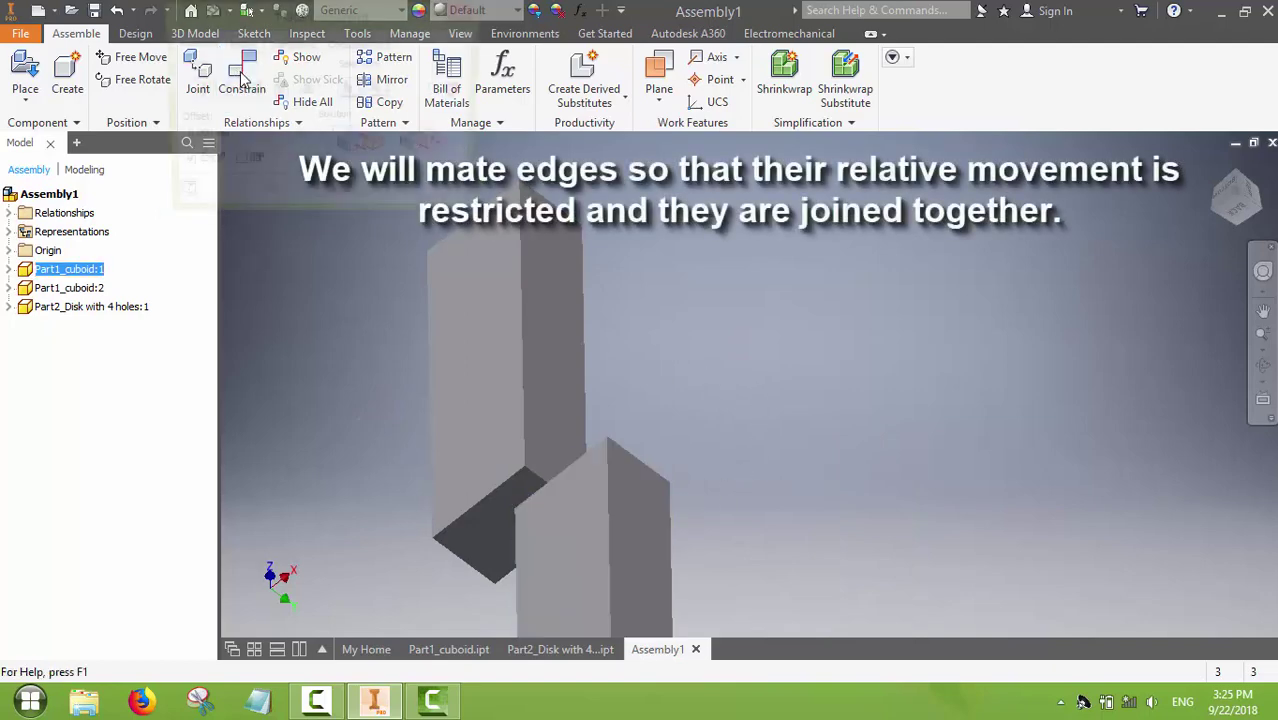
{"action": "left_click", "coordinate": [497, 497]}
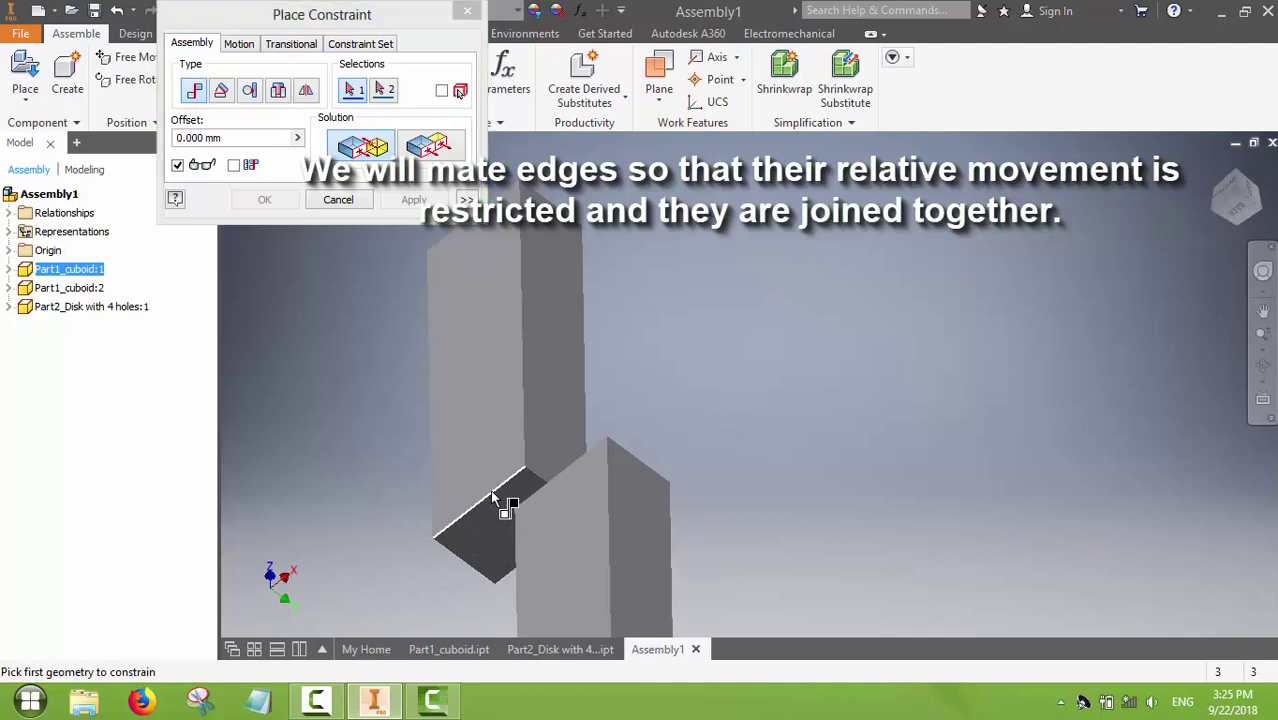
{"action": "left_click", "coordinate": [578, 463]}
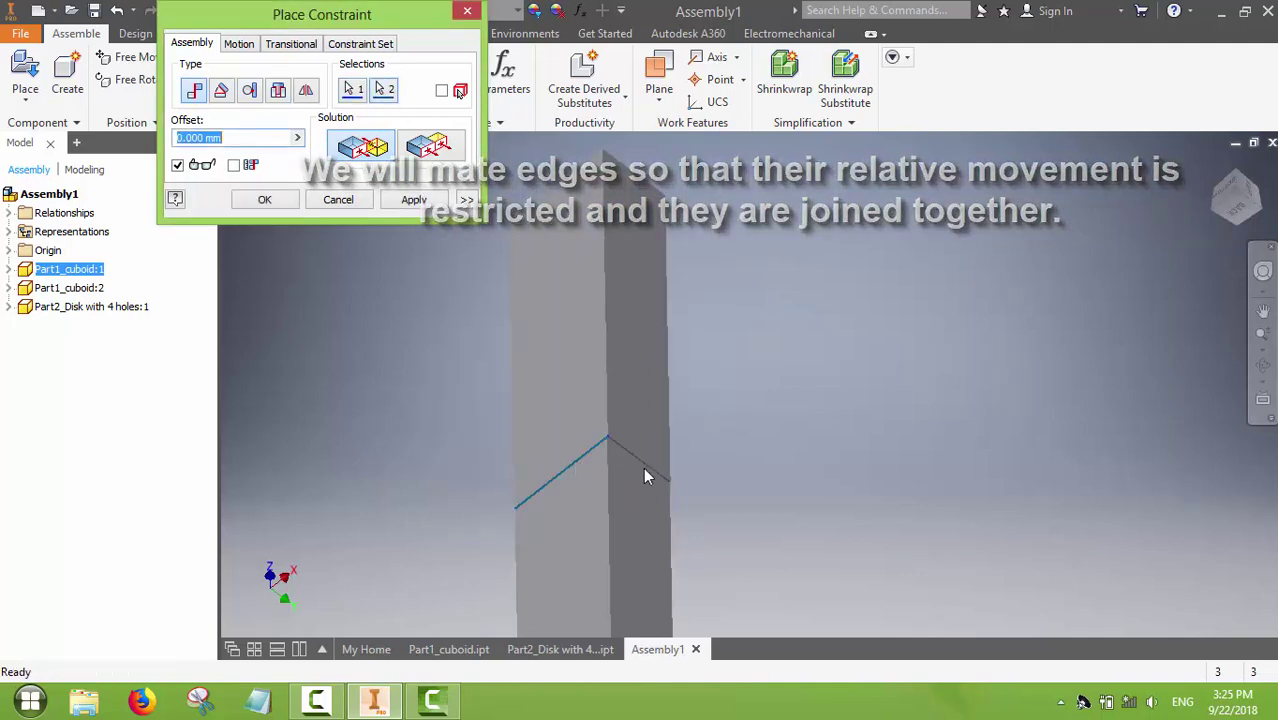
{"action": "left_click", "coordinate": [412, 200]}
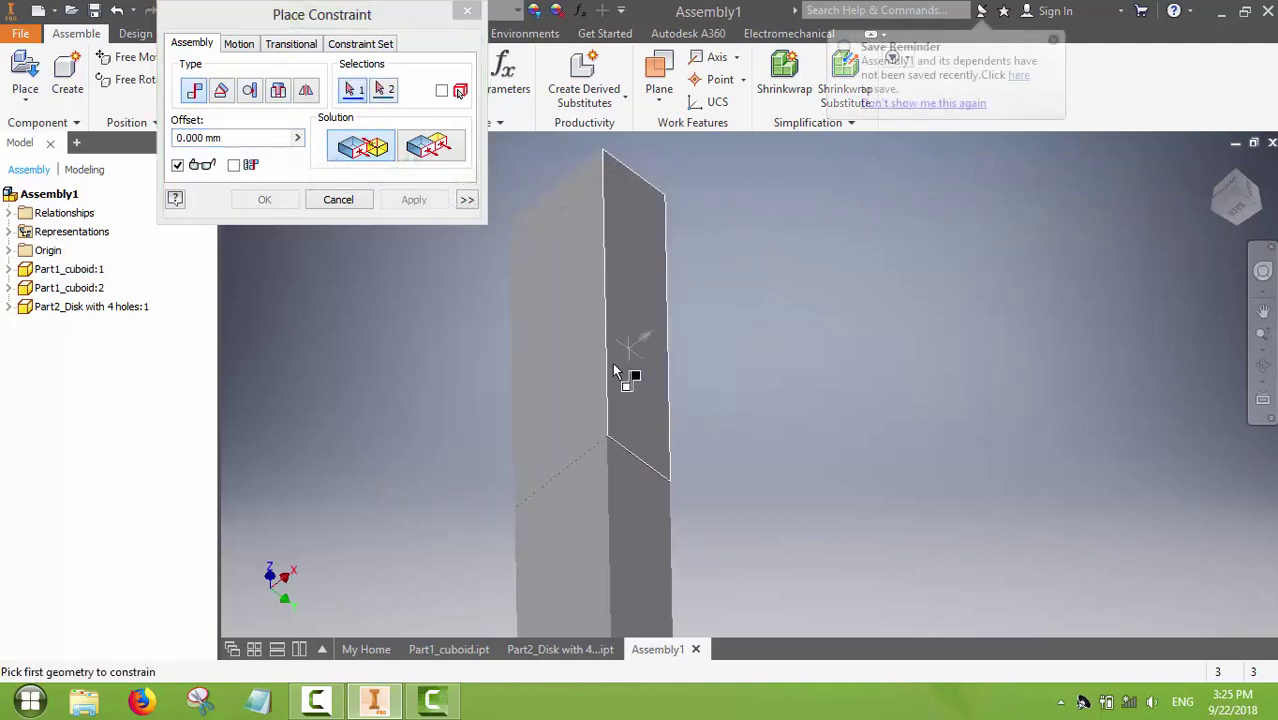
Slide the upper cuboid along the mated edge, and mate the adjacent pair of edges where the two cuboids meet with 0 mm offset
{"action": "left_click_drag", "start_coordinate": [725, 390], "coordinate": [570, 376]}
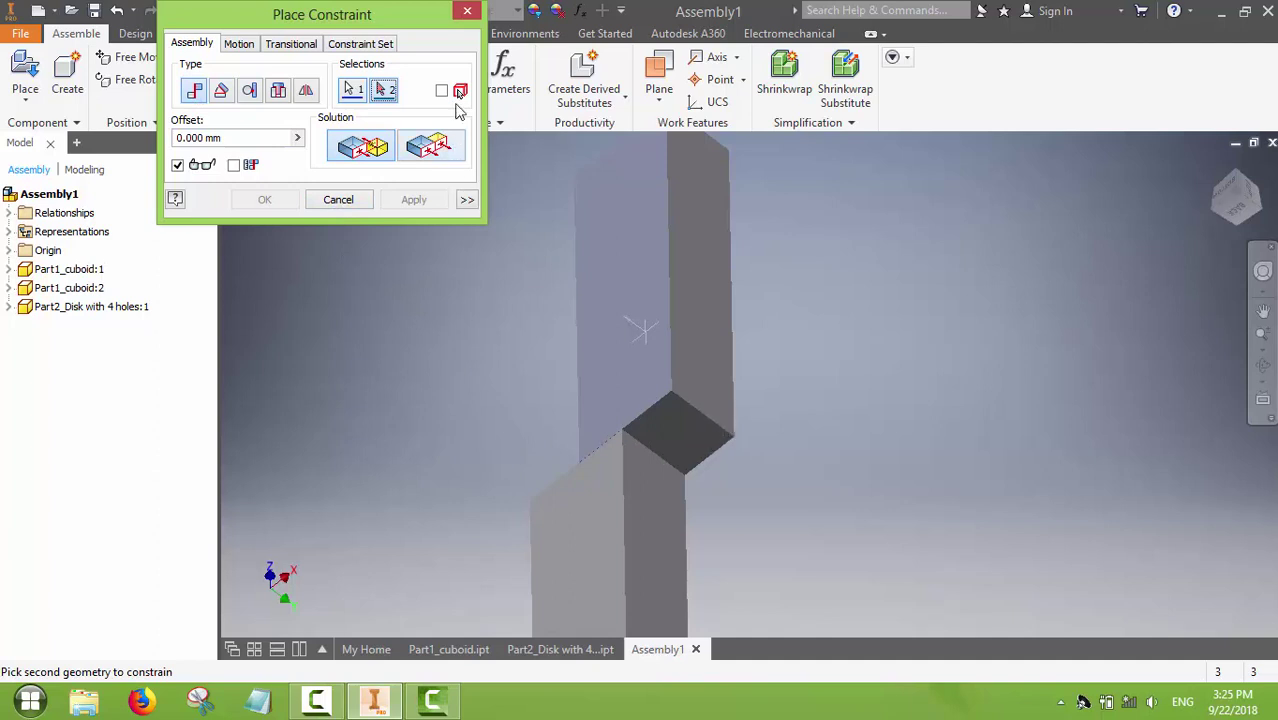
{"action": "left_click", "coordinate": [467, 11]}
{"action": "left_click_drag", "start_coordinate": [628, 431], "coordinate": [662, 334]}
{"action": "left_click", "coordinate": [240, 80]}
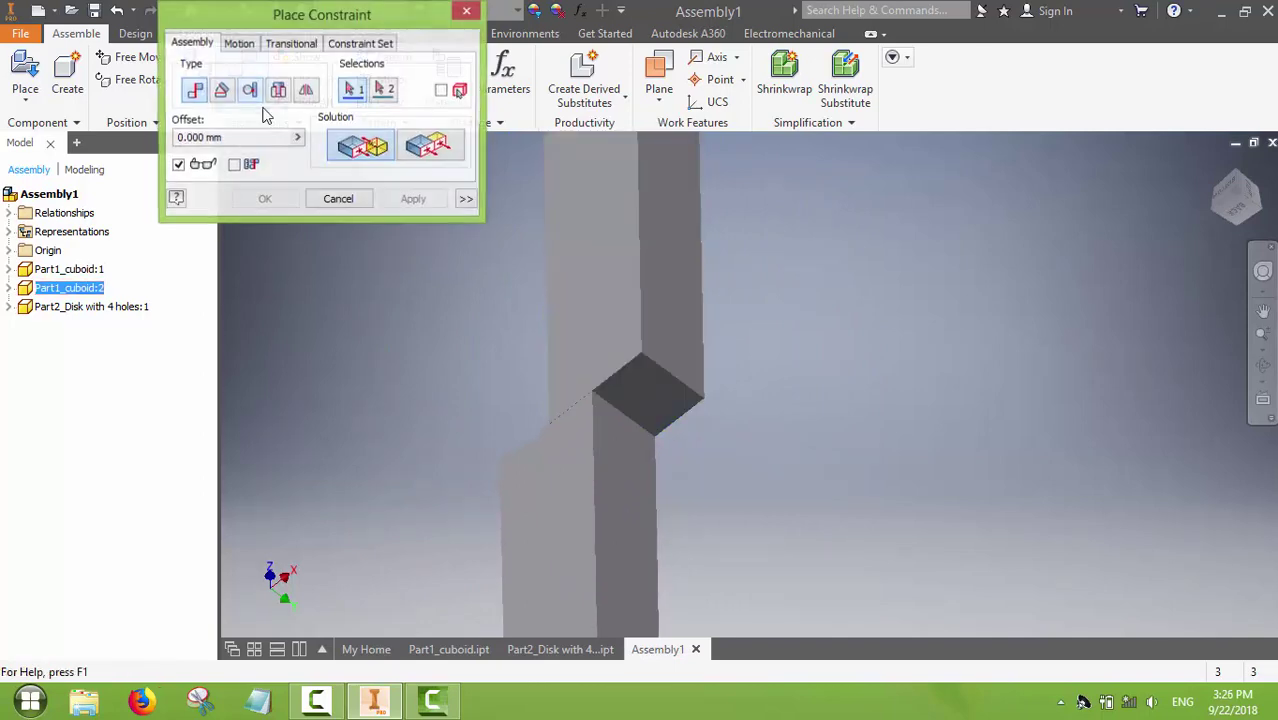
{"action": "left_click", "coordinate": [680, 383]}
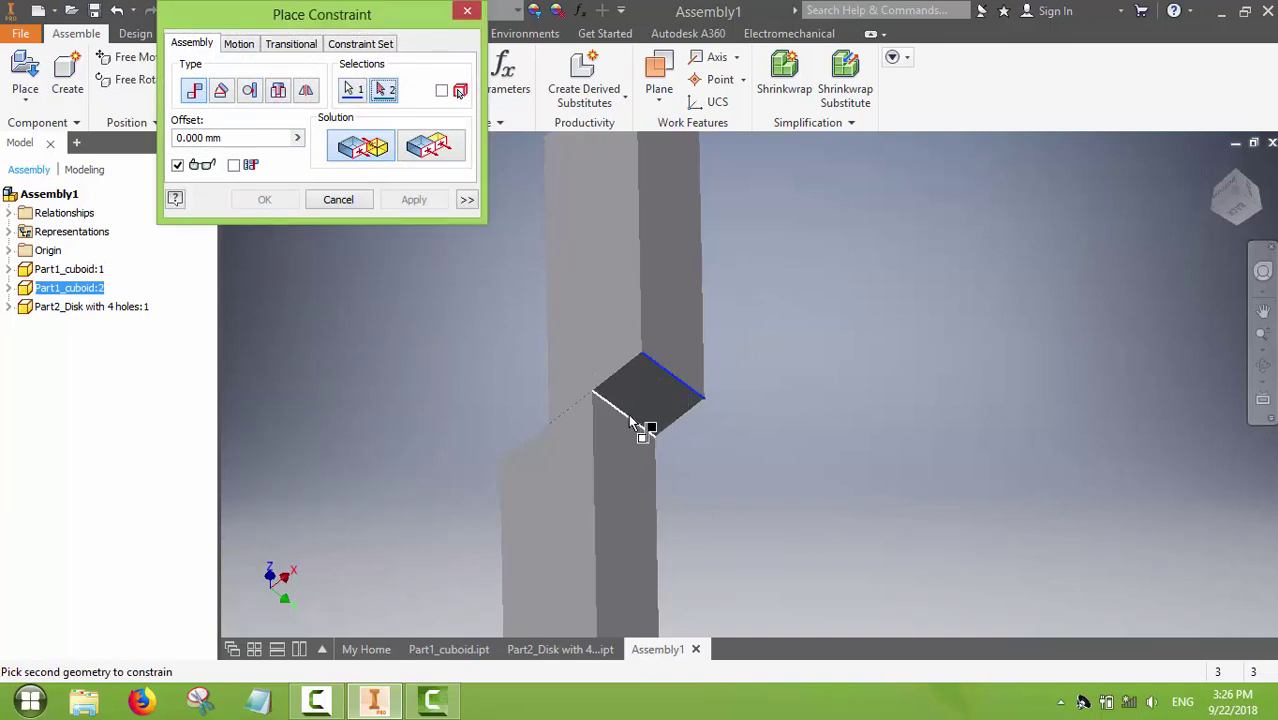
{"action": "left_click", "coordinate": [632, 421]}
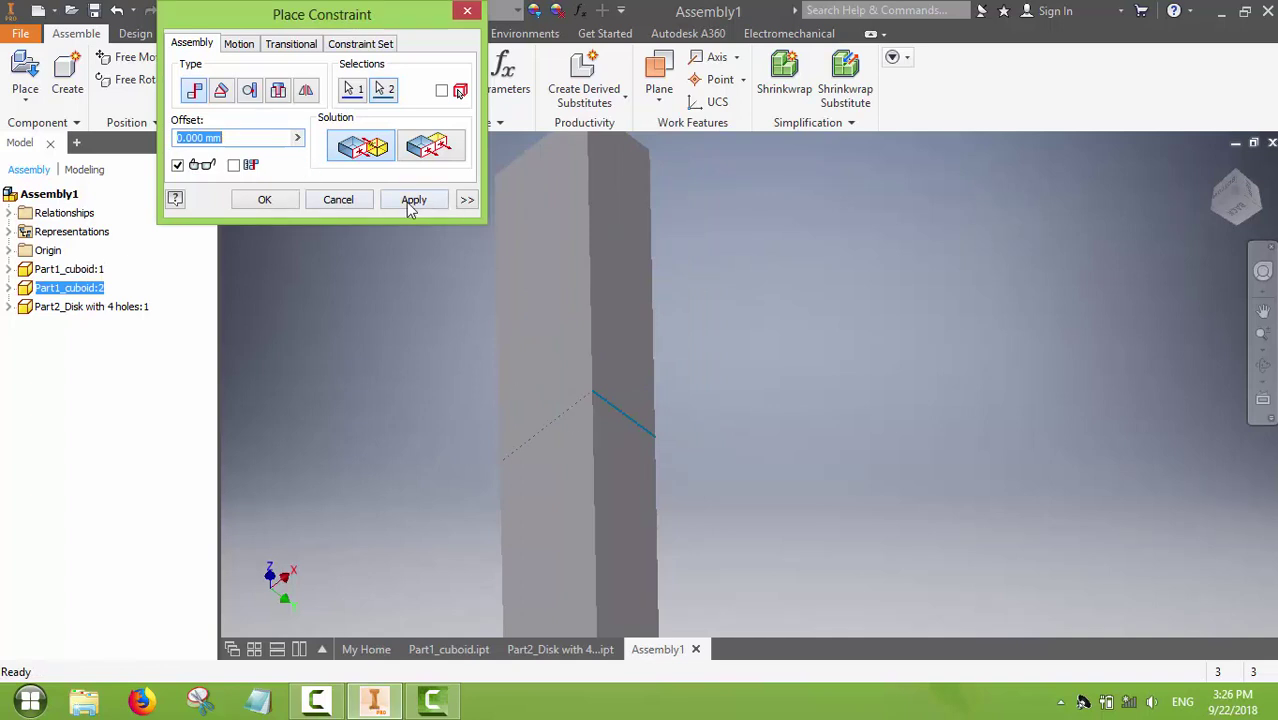
{"action": "left_click", "coordinate": [413, 200]}
{"action": "middle_click_drag", "start_coordinate": [564, 338], "coordinate": [656, 337]}
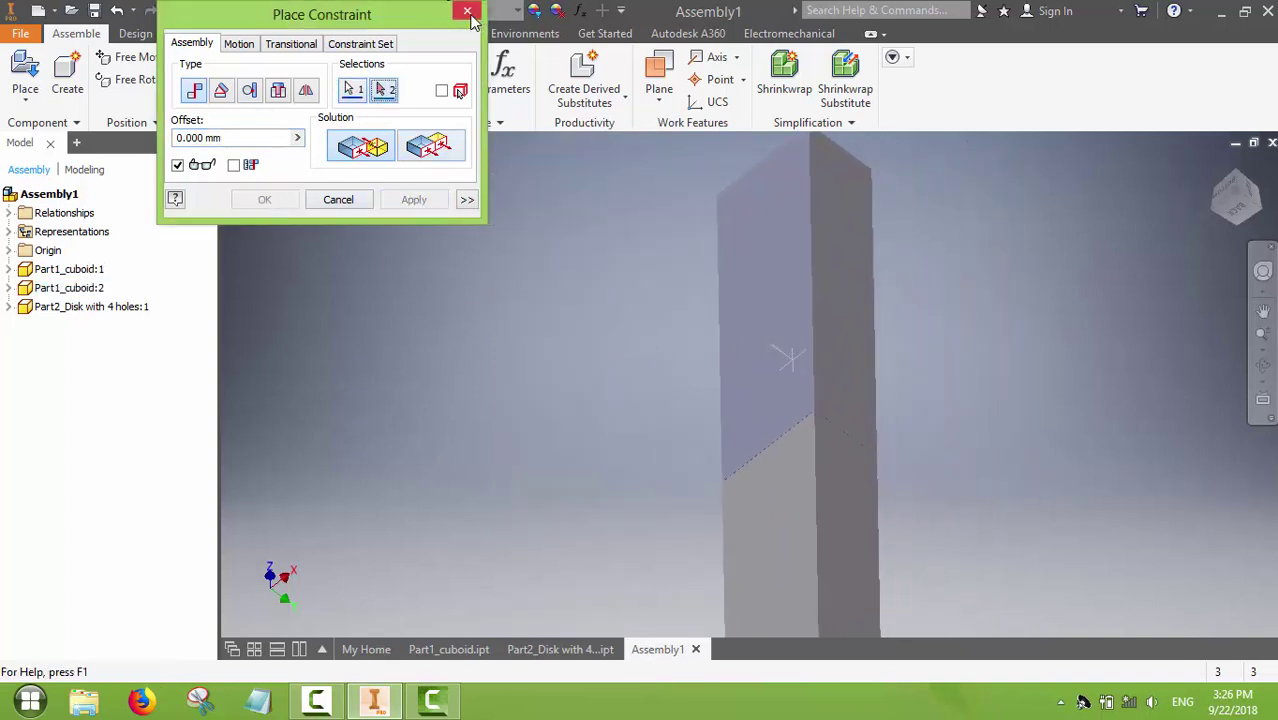
{"action": "left_click", "coordinate": [467, 12]}
Reposition the joined bar and the disk so that the disk sits beside the bar's upper end
{"action": "scroll", "coordinate": [640, 322], "scroll_direction": "up", "scroll_amount": 2}
{"action": "scroll", "coordinate": [640, 324], "scroll_direction": "down", "scroll_amount": 4}
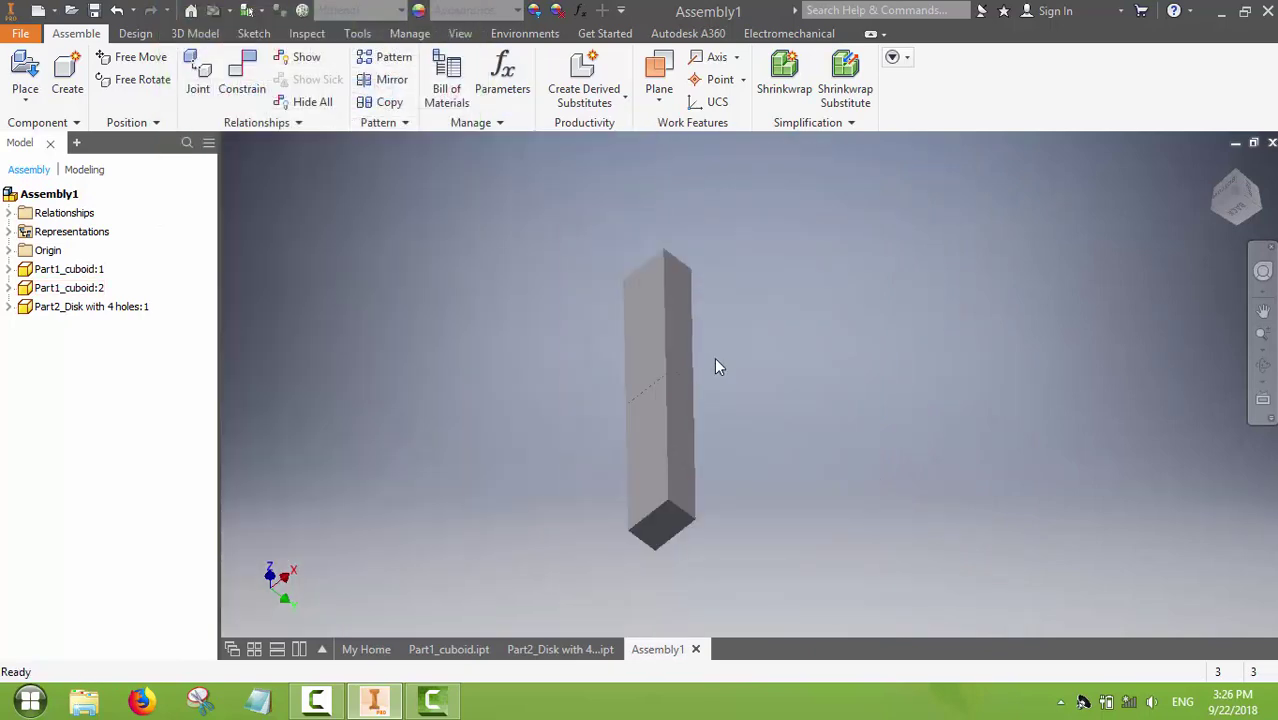
{"action": "left_click_drag", "start_coordinate": [676, 405], "coordinate": [739, 490]}
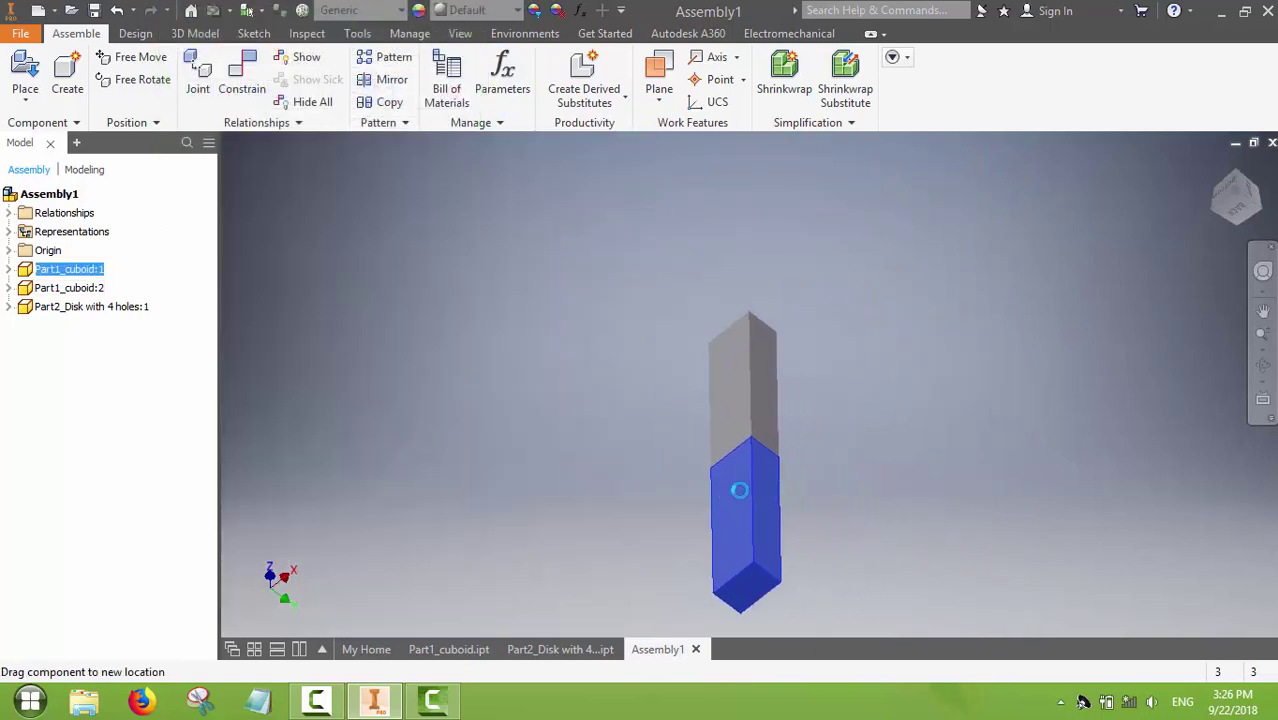
{"action": "scroll", "coordinate": [561, 513], "scroll_direction": "up", "scroll_amount": 2}
{"action": "scroll", "coordinate": [563, 510], "scroll_direction": "down", "scroll_amount": 4}
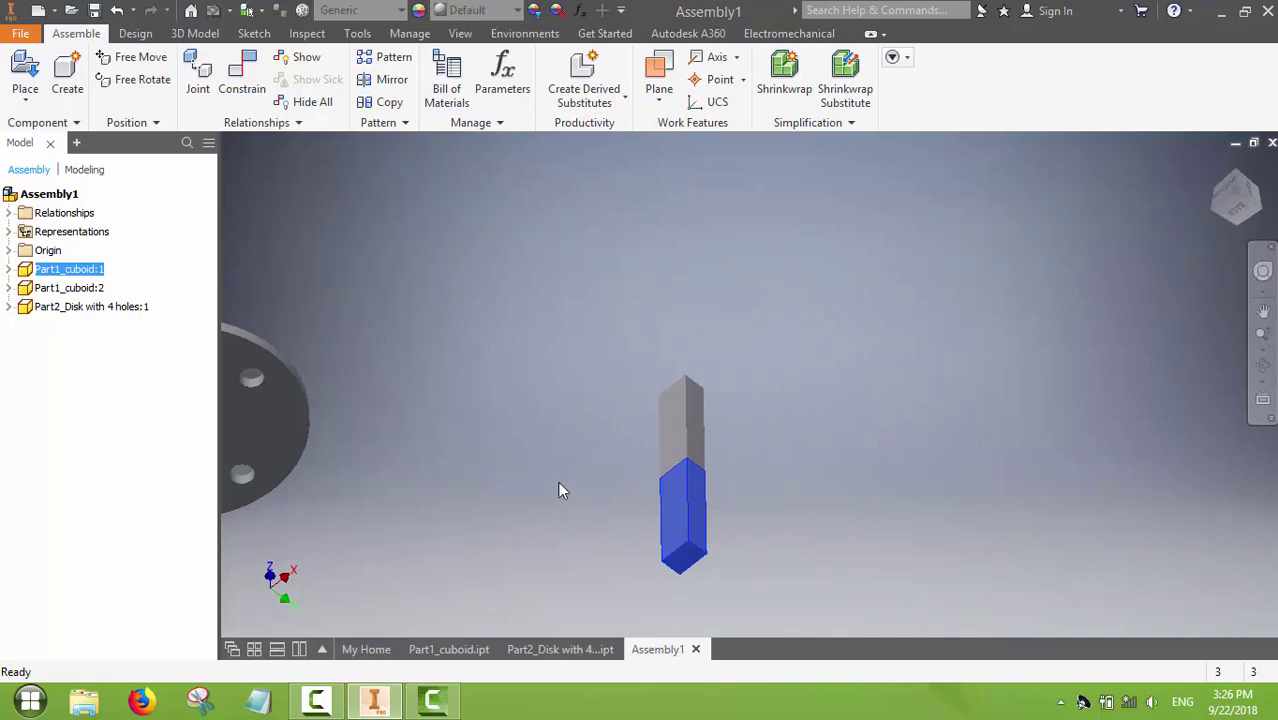
{"action": "left_click_drag", "start_coordinate": [276, 410], "coordinate": [612, 330]}
{"action": "left_click_drag", "start_coordinate": [683, 521], "coordinate": [855, 470]}
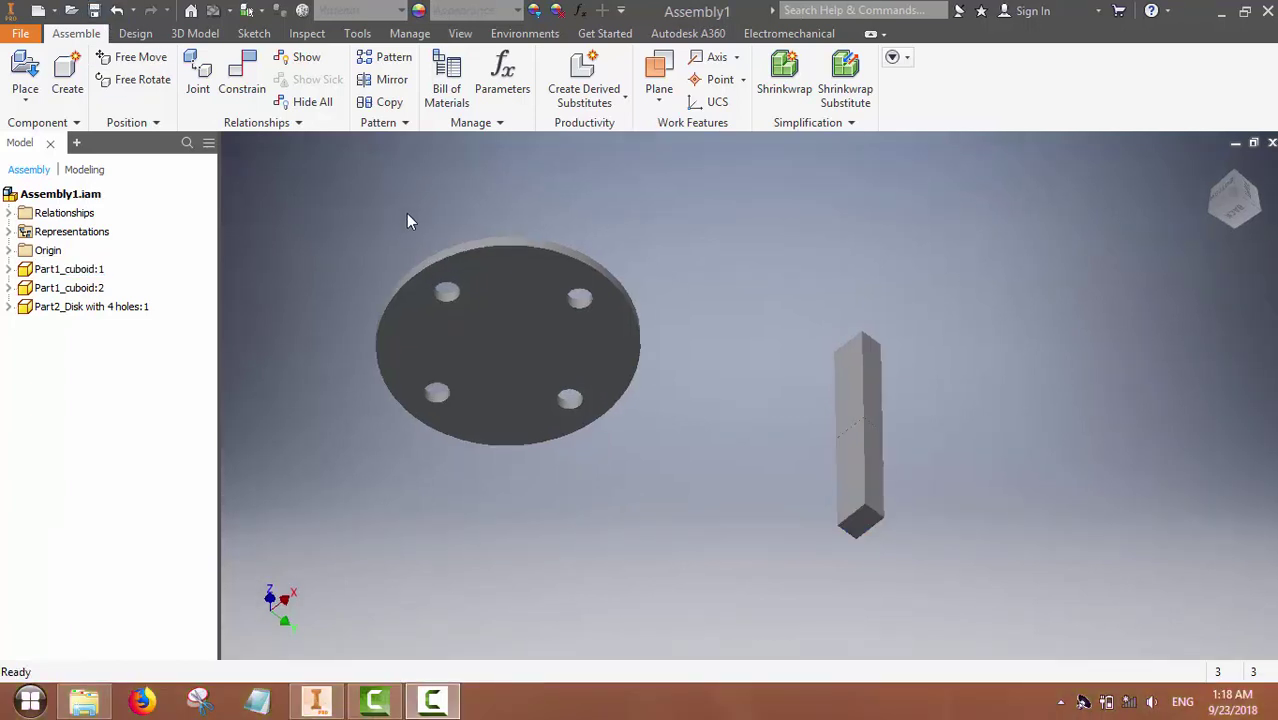
{"action": "left_click_drag", "start_coordinate": [550, 330], "coordinate": [842, 418]}
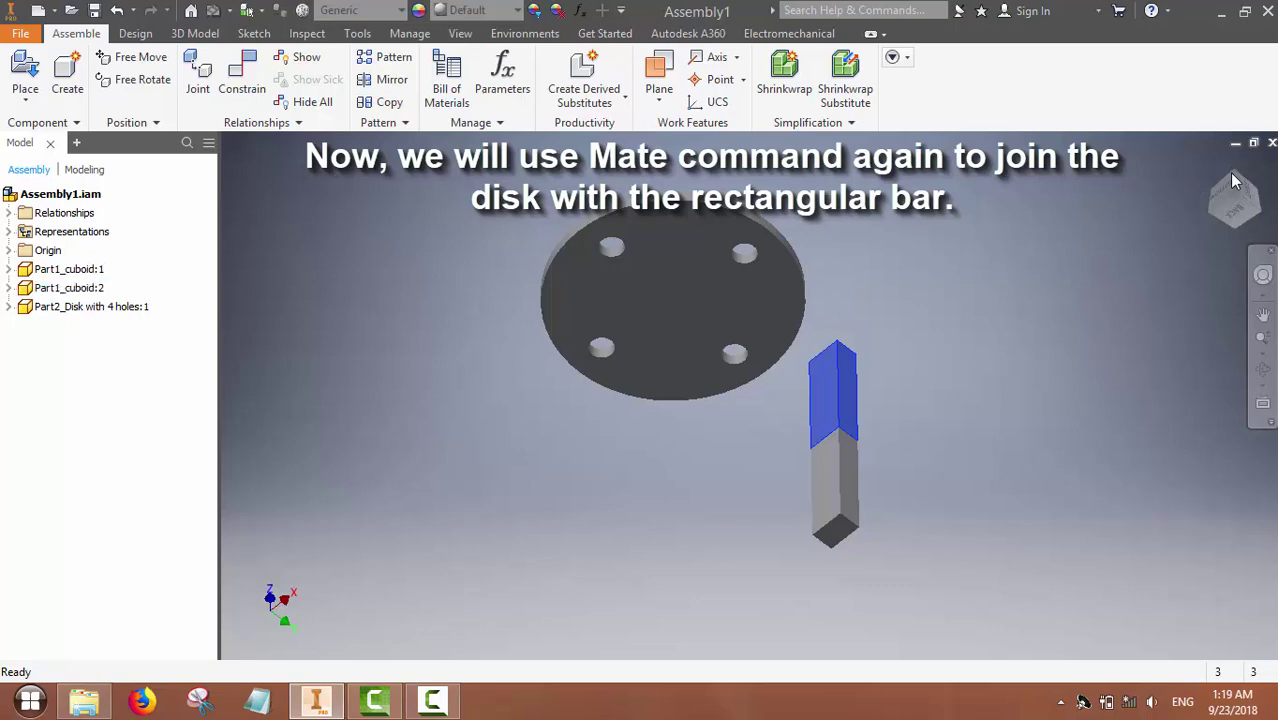
Mate the disk's underside to the top end face of the bar with 0 mm offset, and slide the bar along the disk
{"action": "mouse_move", "coordinate": [1229, 172]}
{"action": "left_mouse_down"}
{"action": "mouse_move", "coordinate": [1205, 220]}
{"action": "mouse_move", "coordinate": [1216, 210]}
{"action": "left_mouse_up"}
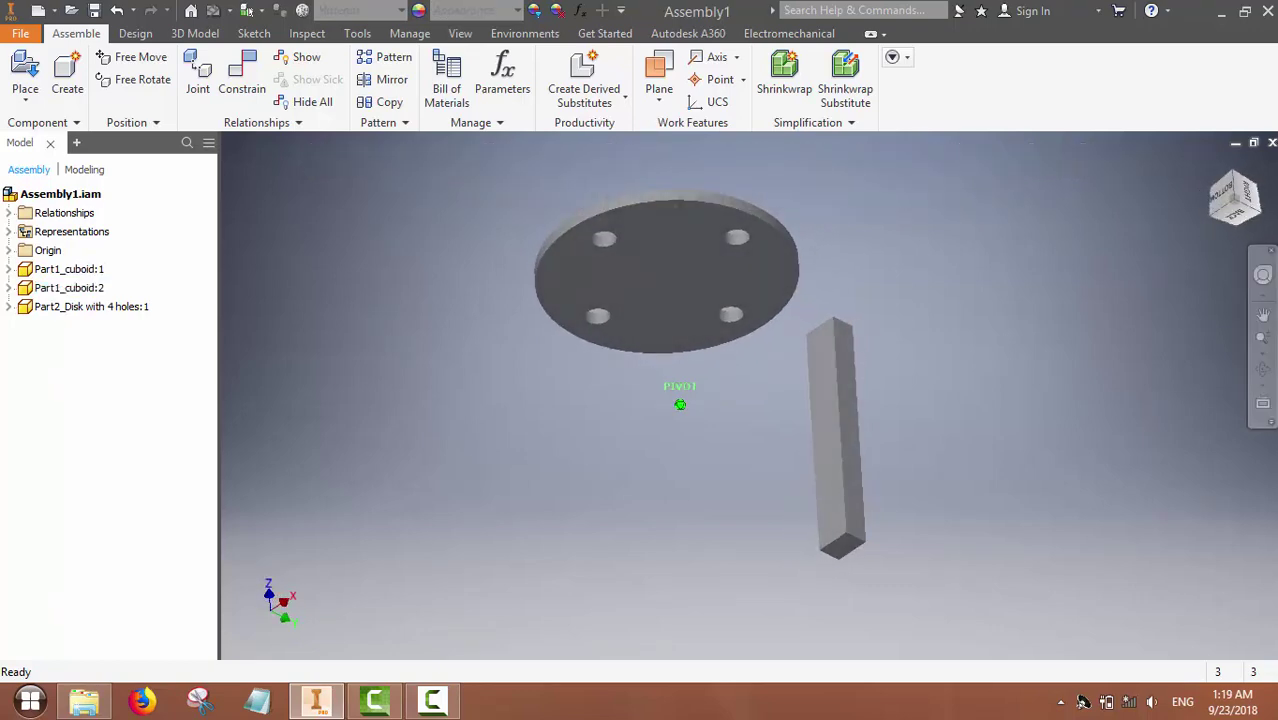
{"action": "left_click", "coordinate": [240, 78]}
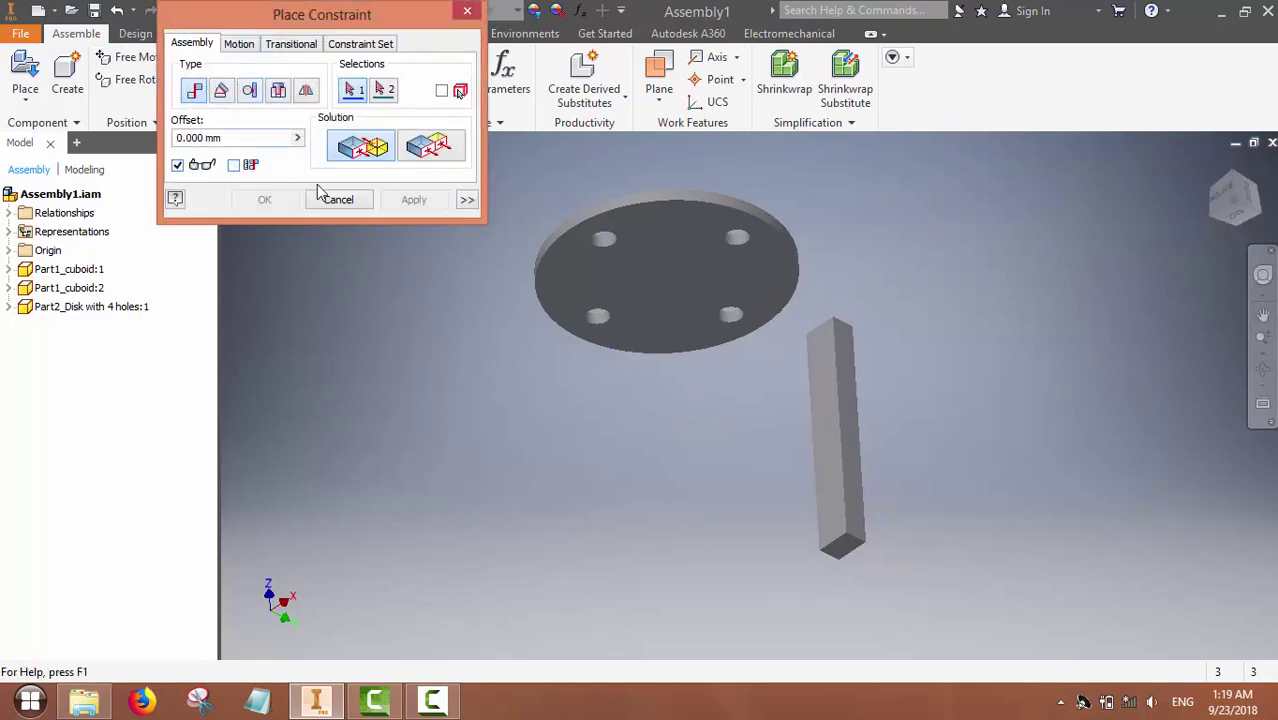
{"action": "left_click", "coordinate": [669, 281]}
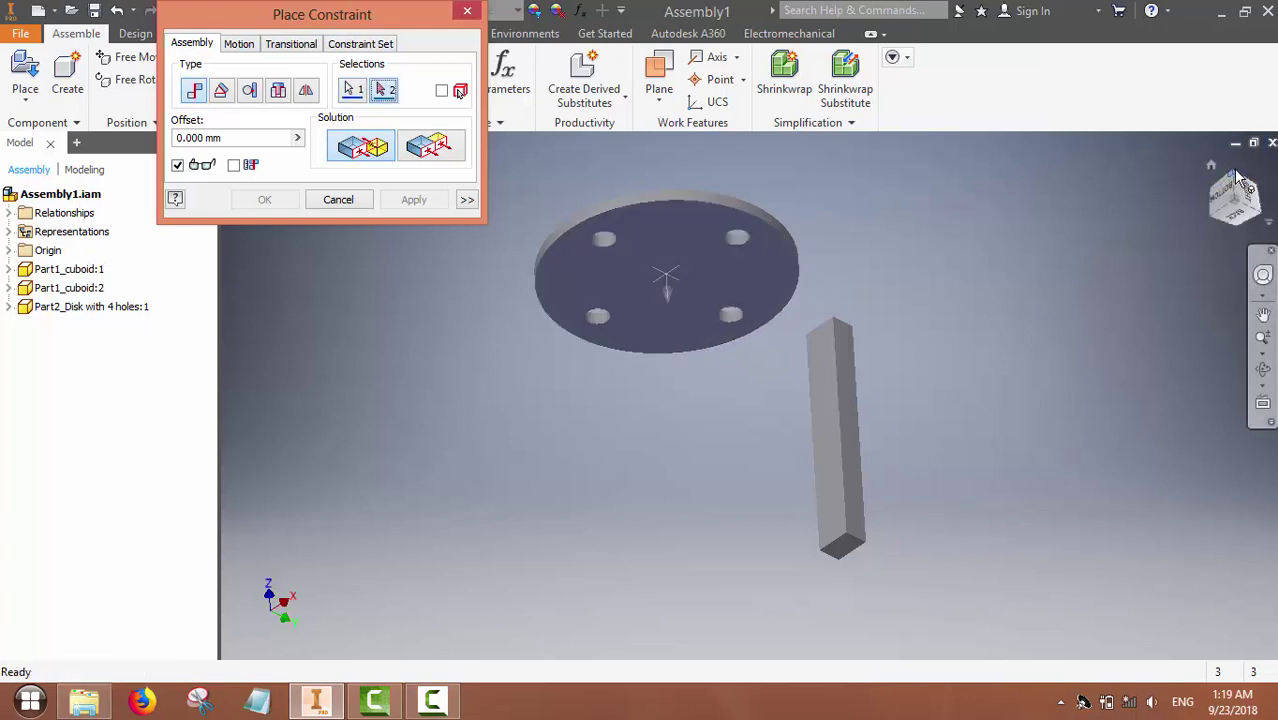
{"action": "left_click_drag", "start_coordinate": [1240, 178], "coordinate": [1077, 193]}
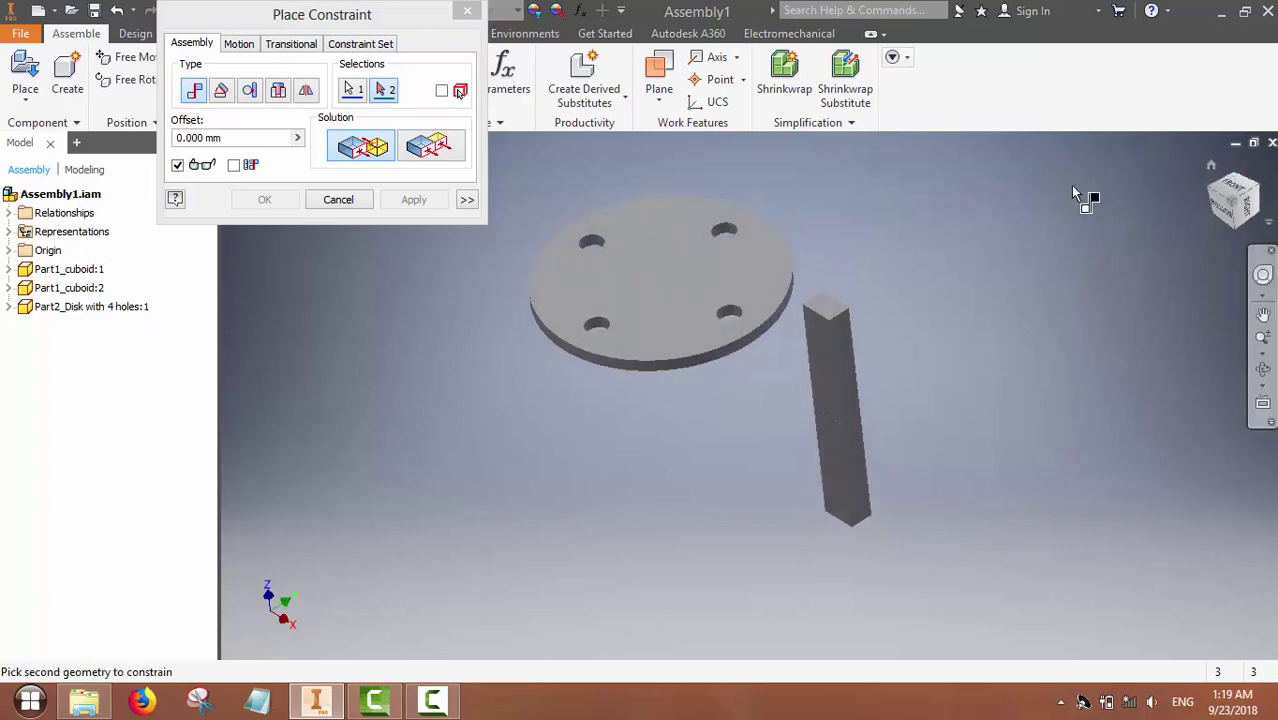
{"action": "left_click", "coordinate": [828, 313]}
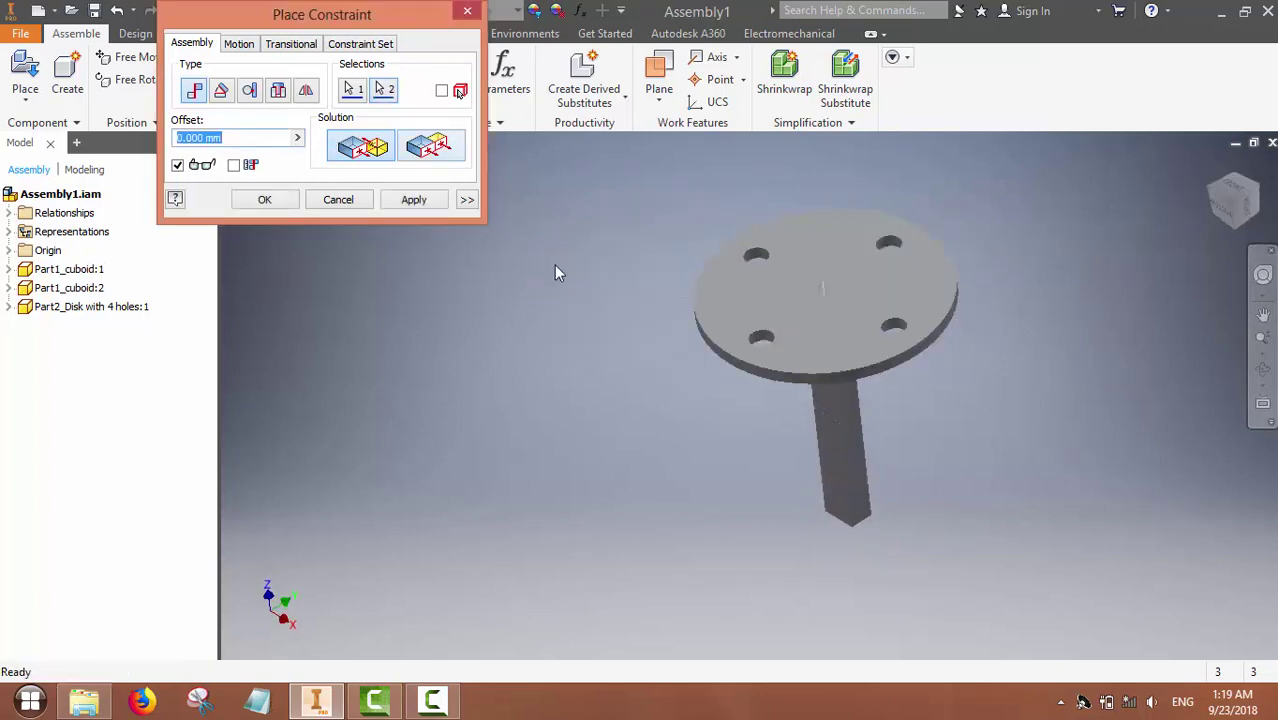
{"action": "left_click", "coordinate": [414, 200]}
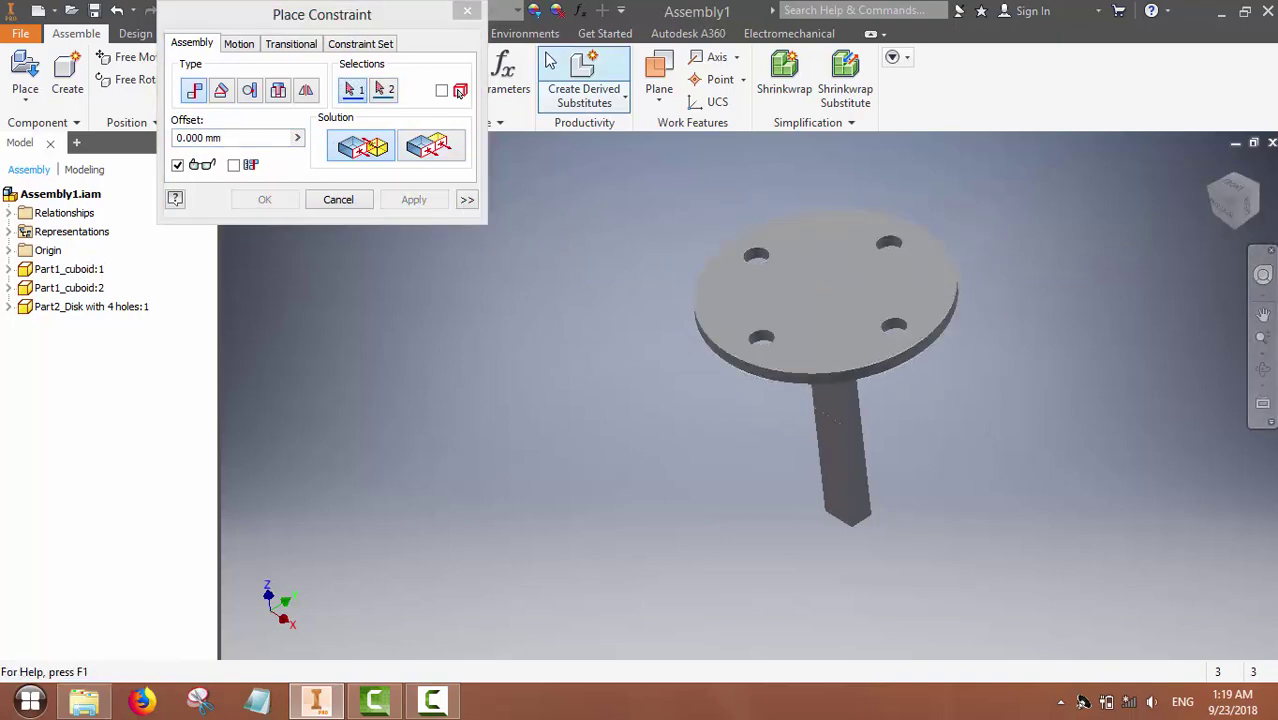
{"action": "key", "text": "Escape"}
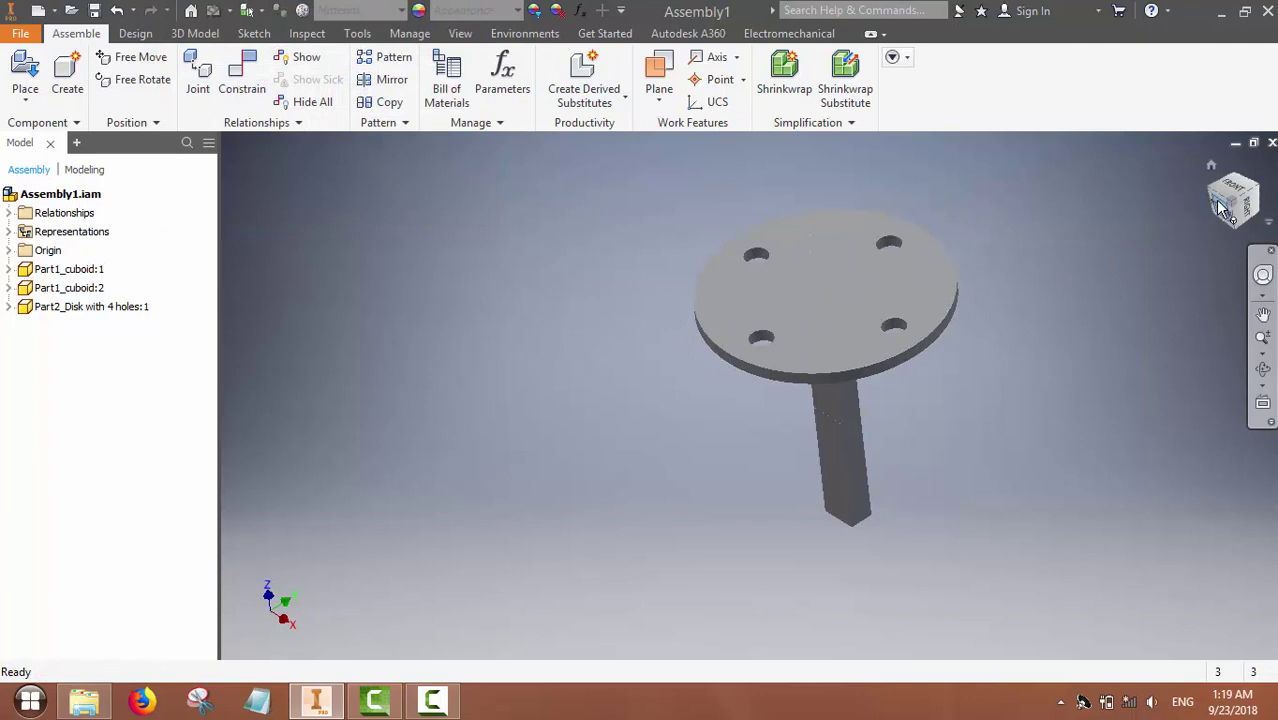
{"action": "left_click_drag", "start_coordinate": [1230, 205], "coordinate": [1207, 221]}
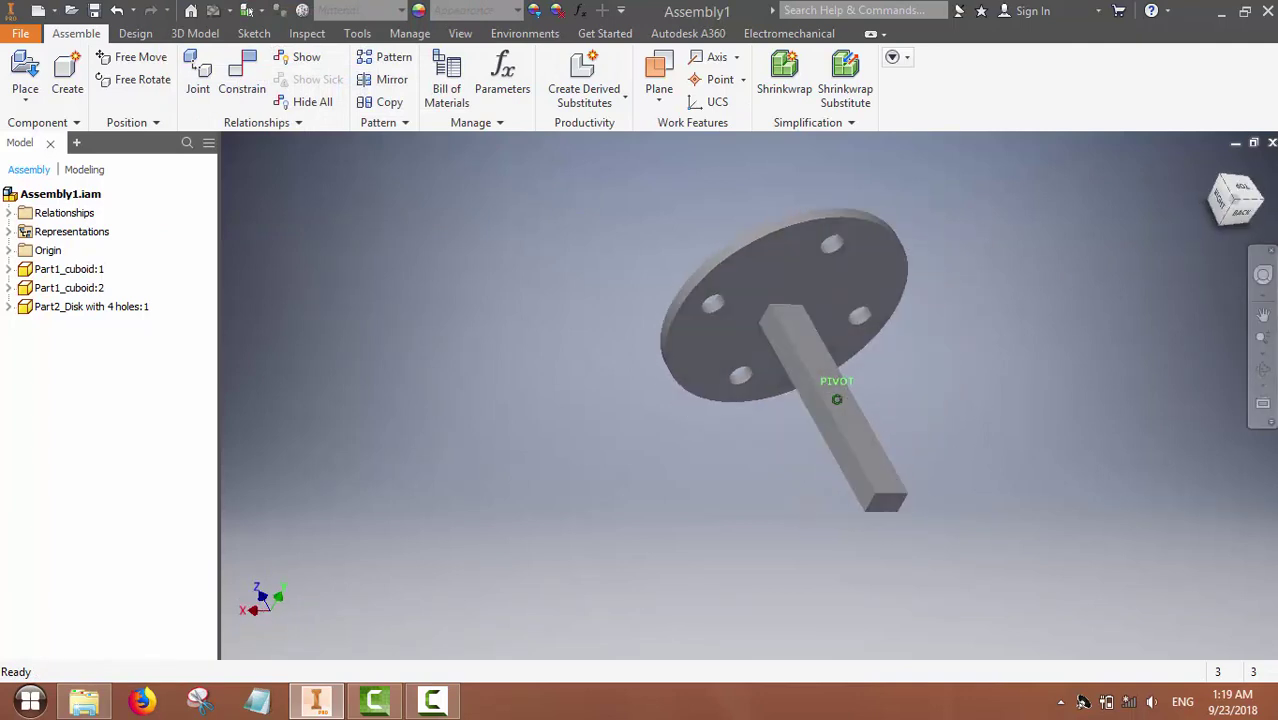
{"action": "left_click_drag", "start_coordinate": [790, 356], "coordinate": [795, 329]}
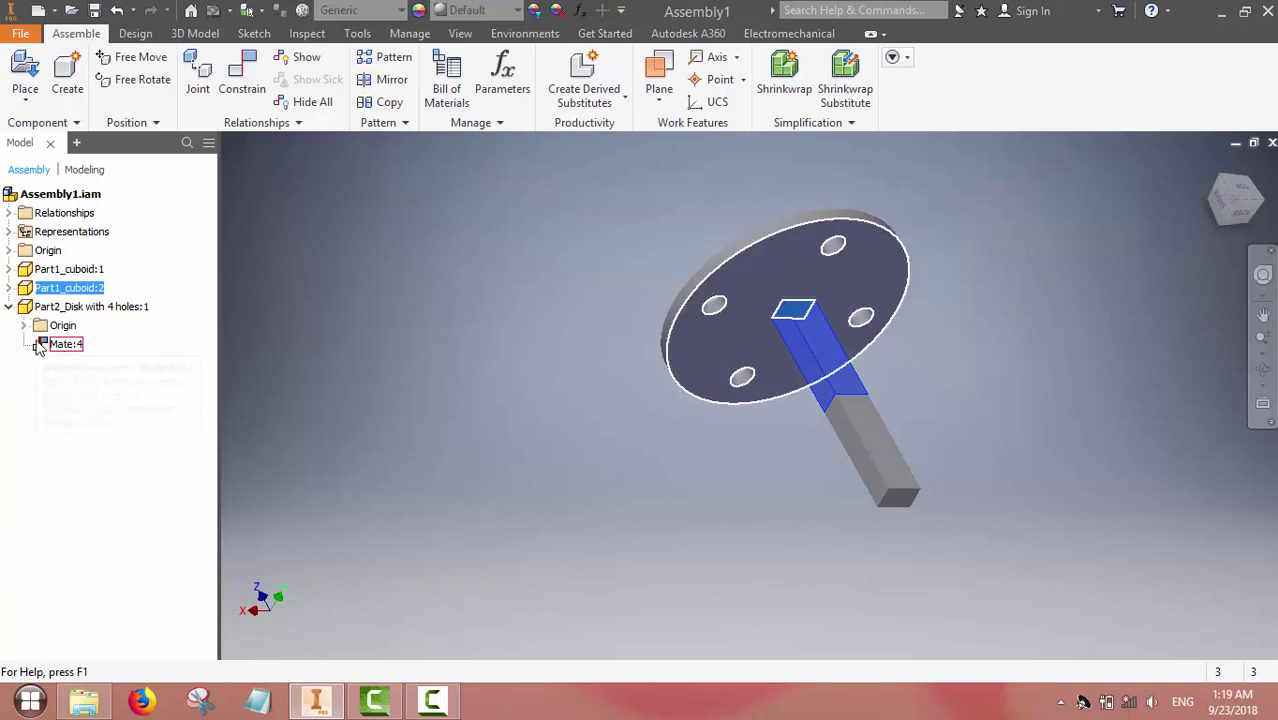
Delete the Mate constraint between the disk and the bar, and move the disk away from the bar
{"action": "left_click", "coordinate": [40, 345]}
{"action": "right_click", "coordinate": [40, 345]}
{"action": "left_click", "coordinate": [70, 390]}
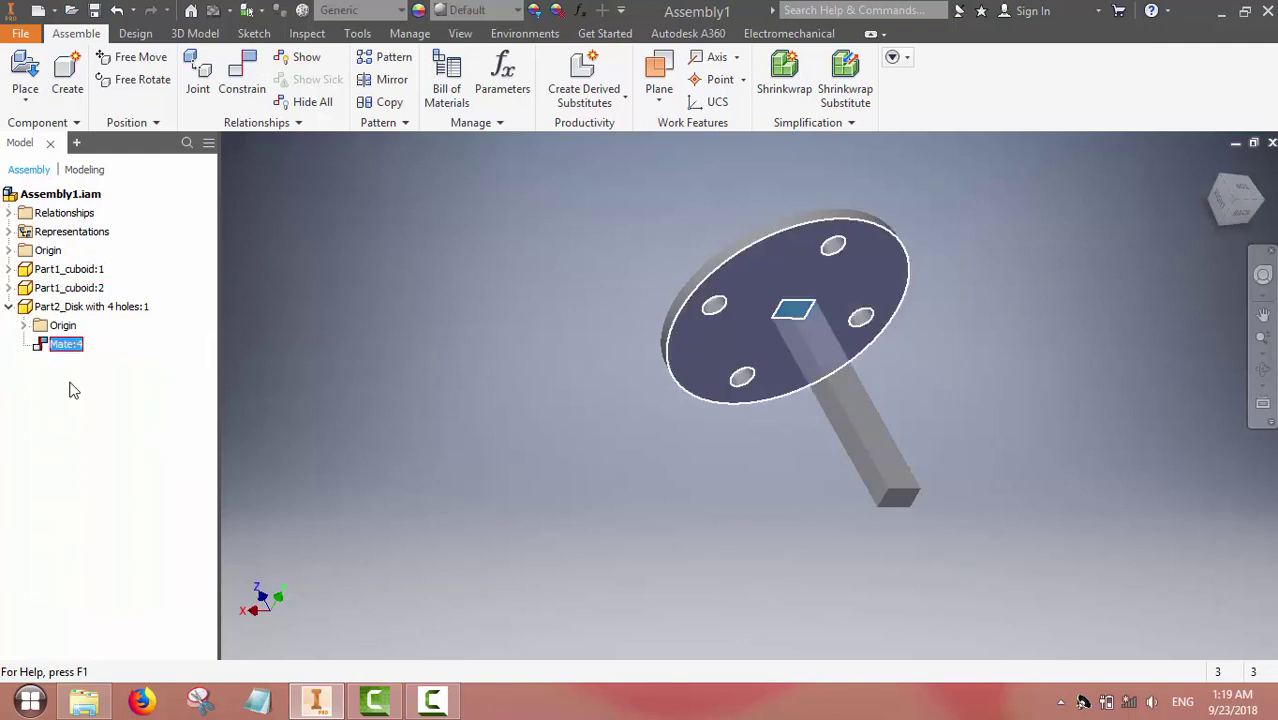
{"action": "key", "text": "Delete"}
{"action": "left_click", "coordinate": [9, 288]}
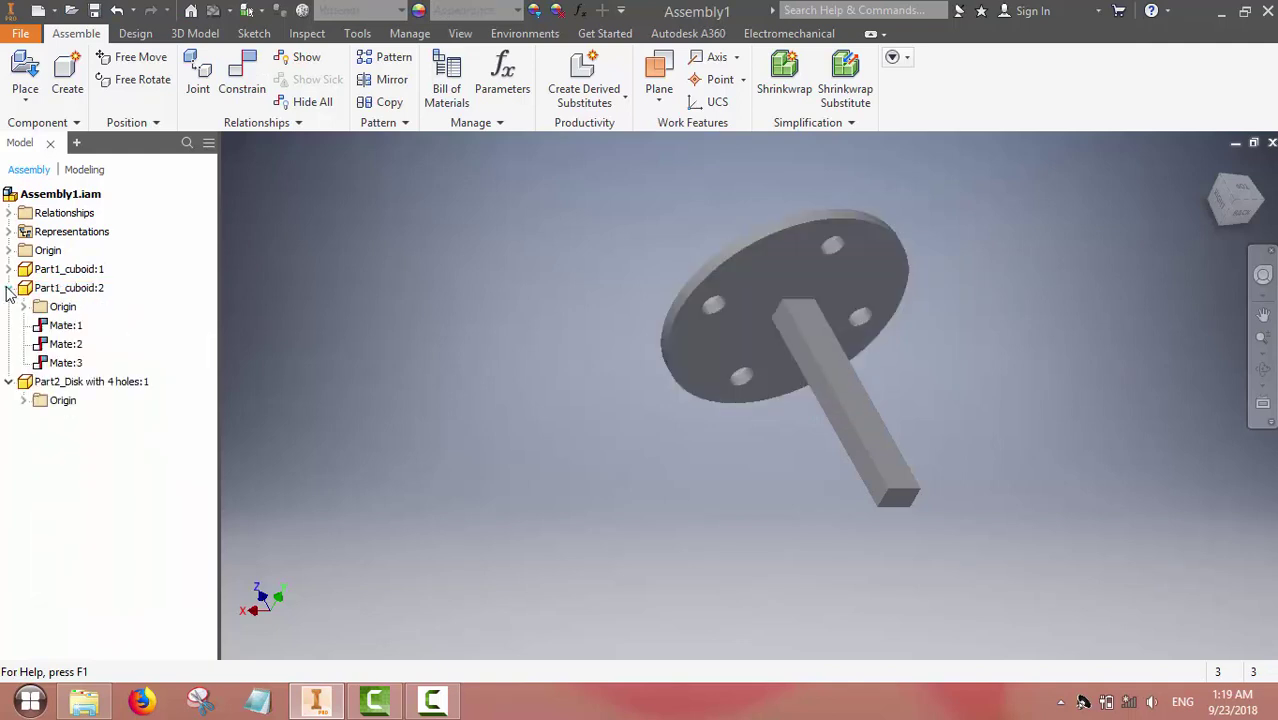
{"action": "left_click", "coordinate": [9, 288]}
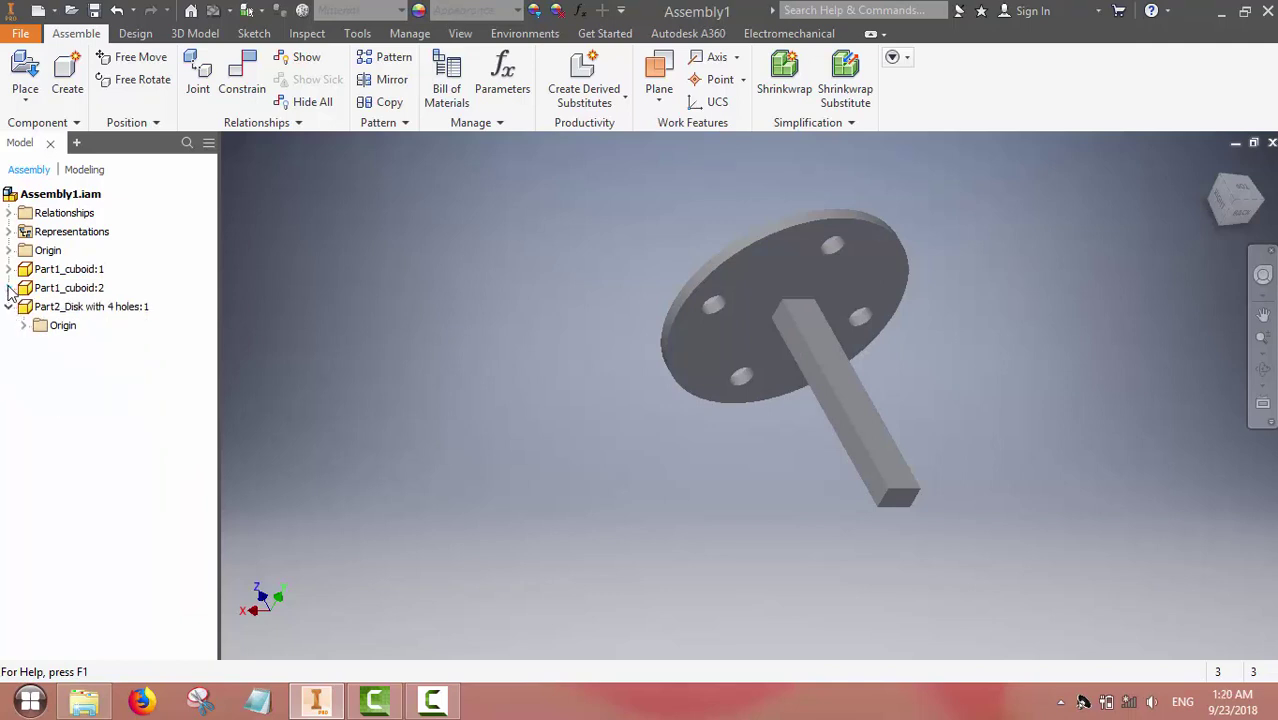
{"action": "left_click_drag", "start_coordinate": [715, 340], "coordinate": [481, 382]}
{"action": "mouse_move", "coordinate": [819, 365]}
{"action": "left_mouse_down"}
{"action": "mouse_move", "coordinate": [833, 379]}
{"action": "mouse_move", "coordinate": [819, 399]}
{"action": "mouse_move", "coordinate": [820, 366]}
{"action": "left_mouse_up"}
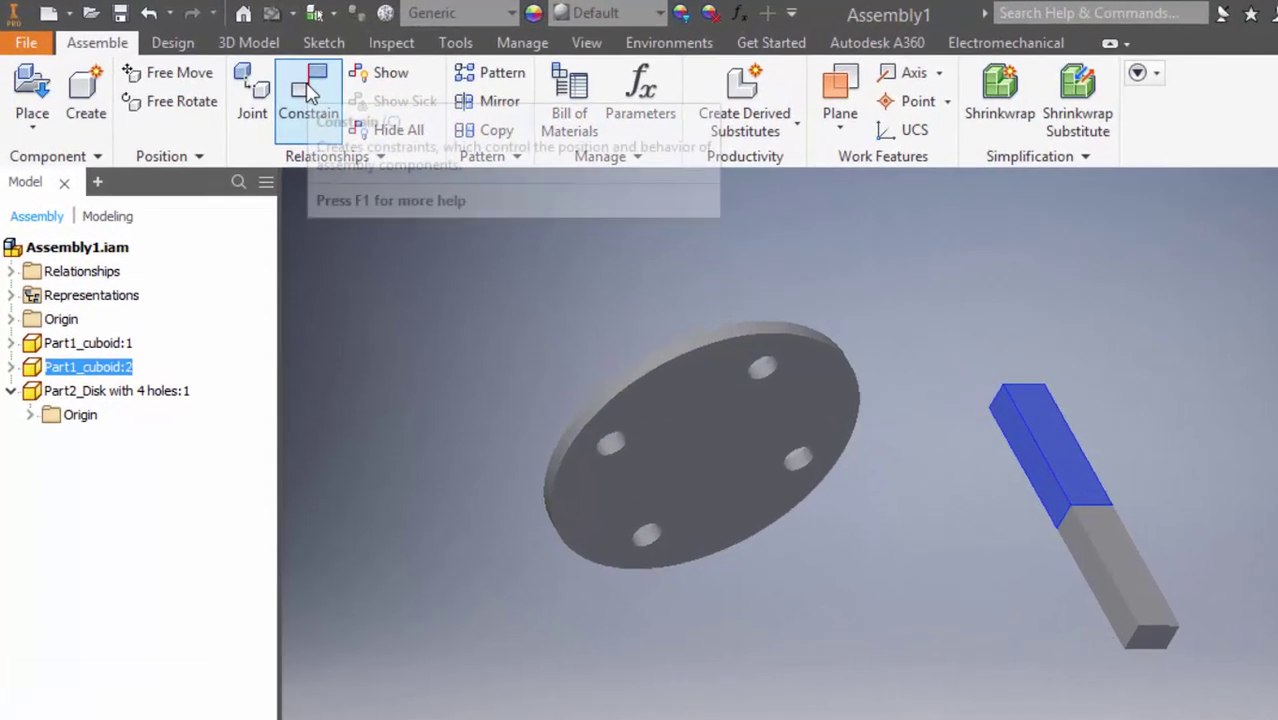
Apply a Tangent constraint with 0 mm offset between the disk's cylindrical rim and the upper cuboid's long side face
{"action": "left_click", "coordinate": [242, 75]}
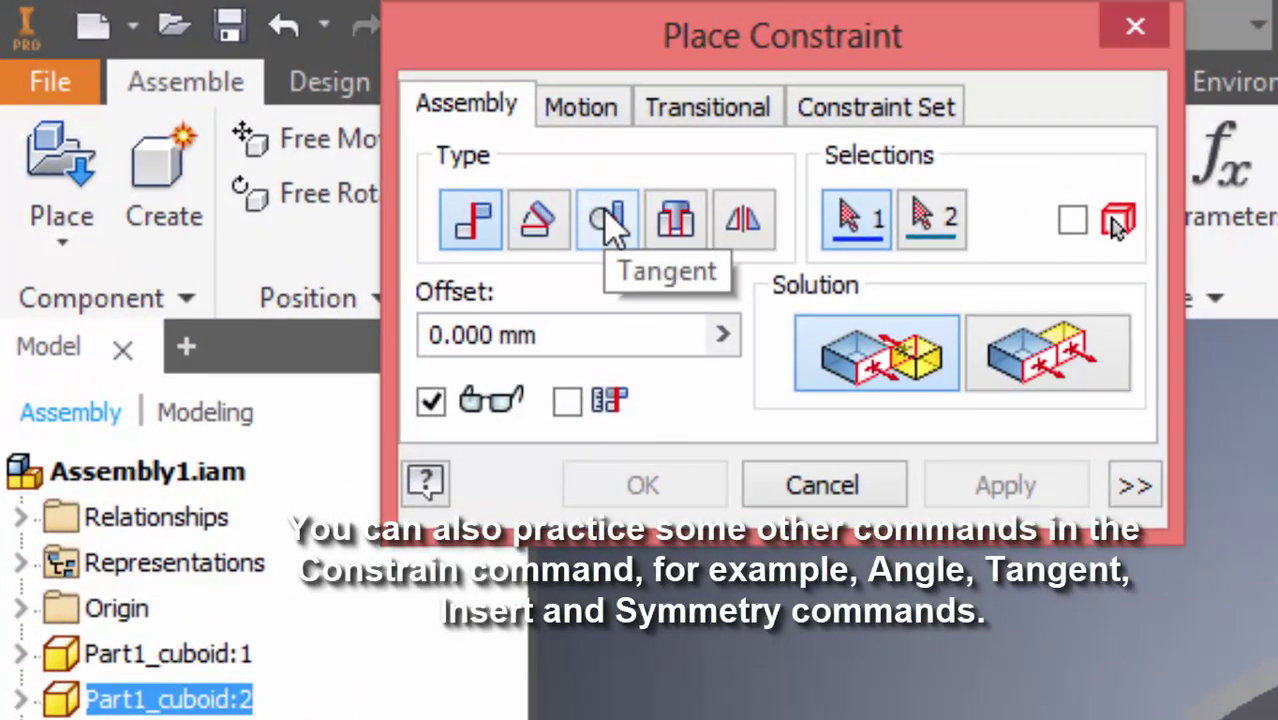
{"action": "left_click", "coordinate": [612, 228]}
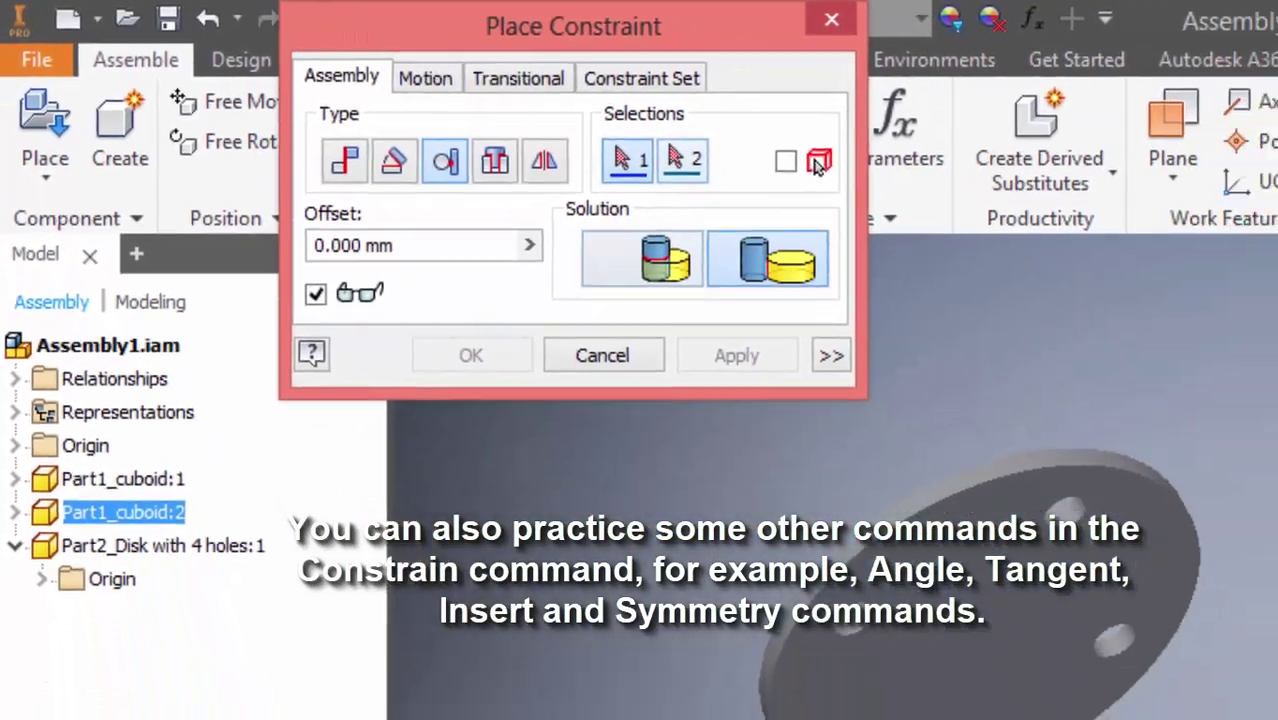
{"action": "left_click_drag", "start_coordinate": [1190, 218], "coordinate": [1130, 224]}
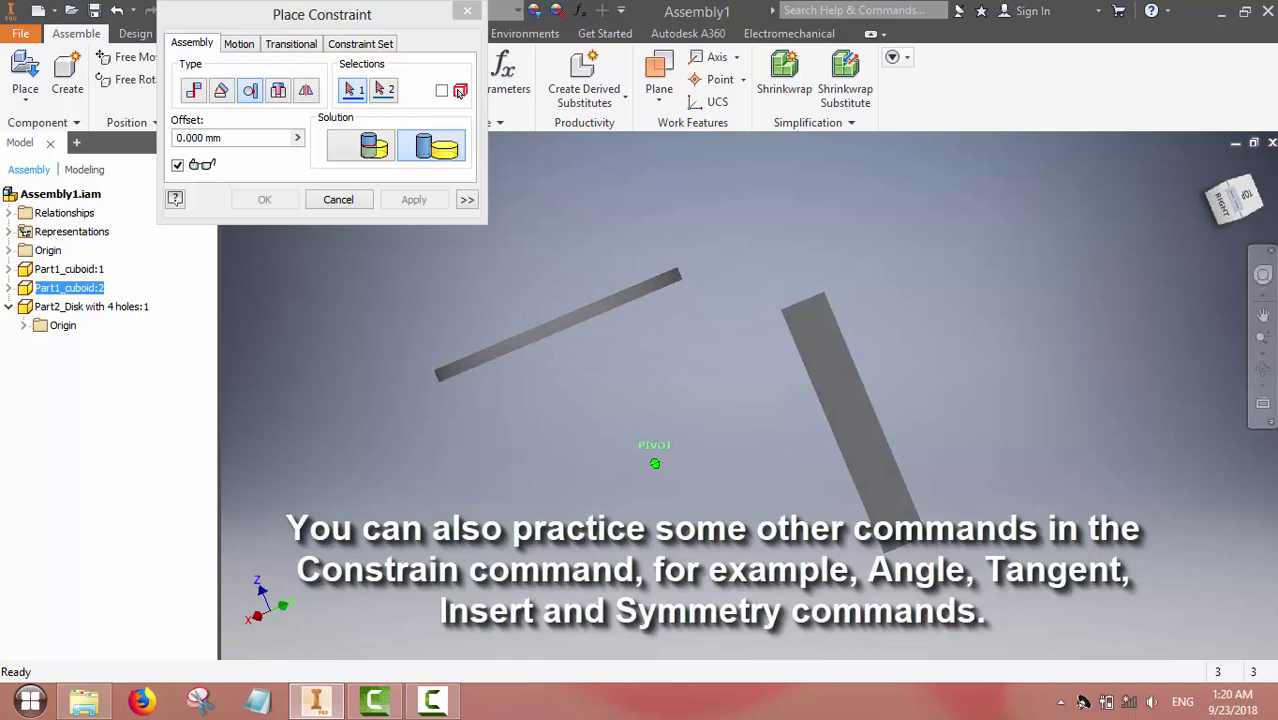
{"action": "left_click", "coordinate": [673, 284]}
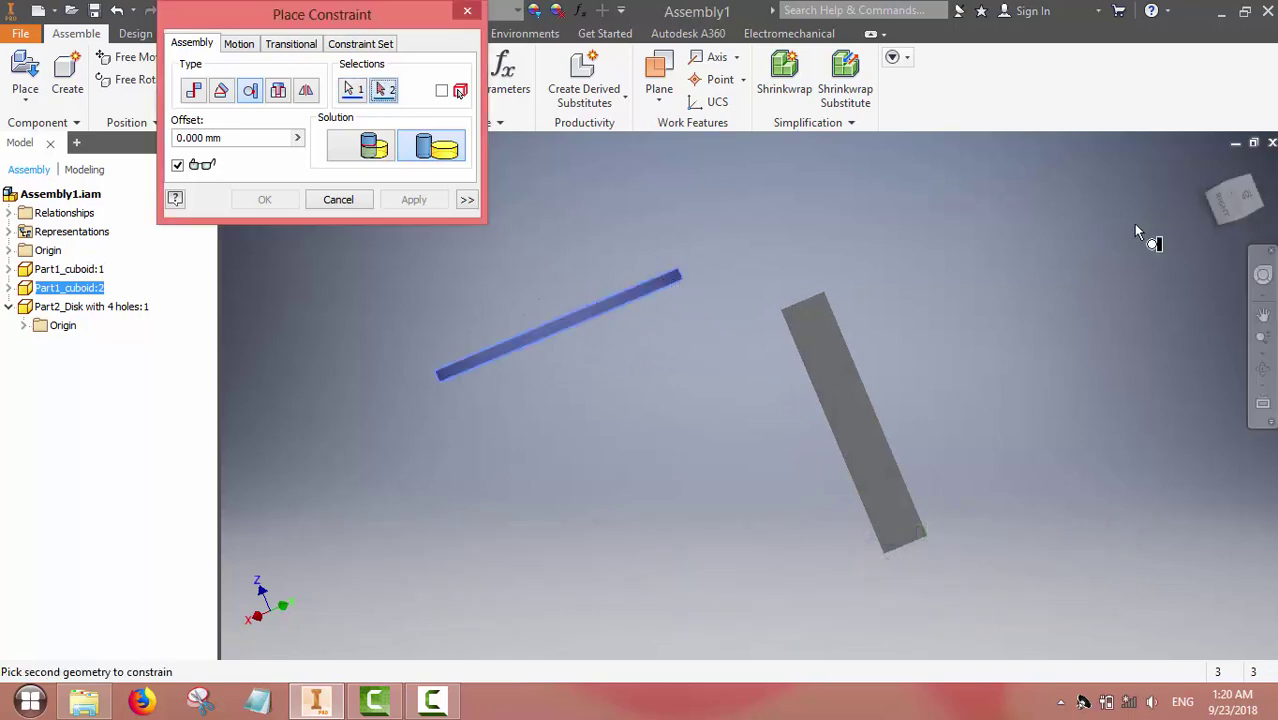
{"action": "left_click_drag", "start_coordinate": [1225, 200], "coordinate": [1160, 316]}
{"action": "key", "text": "Escape"}
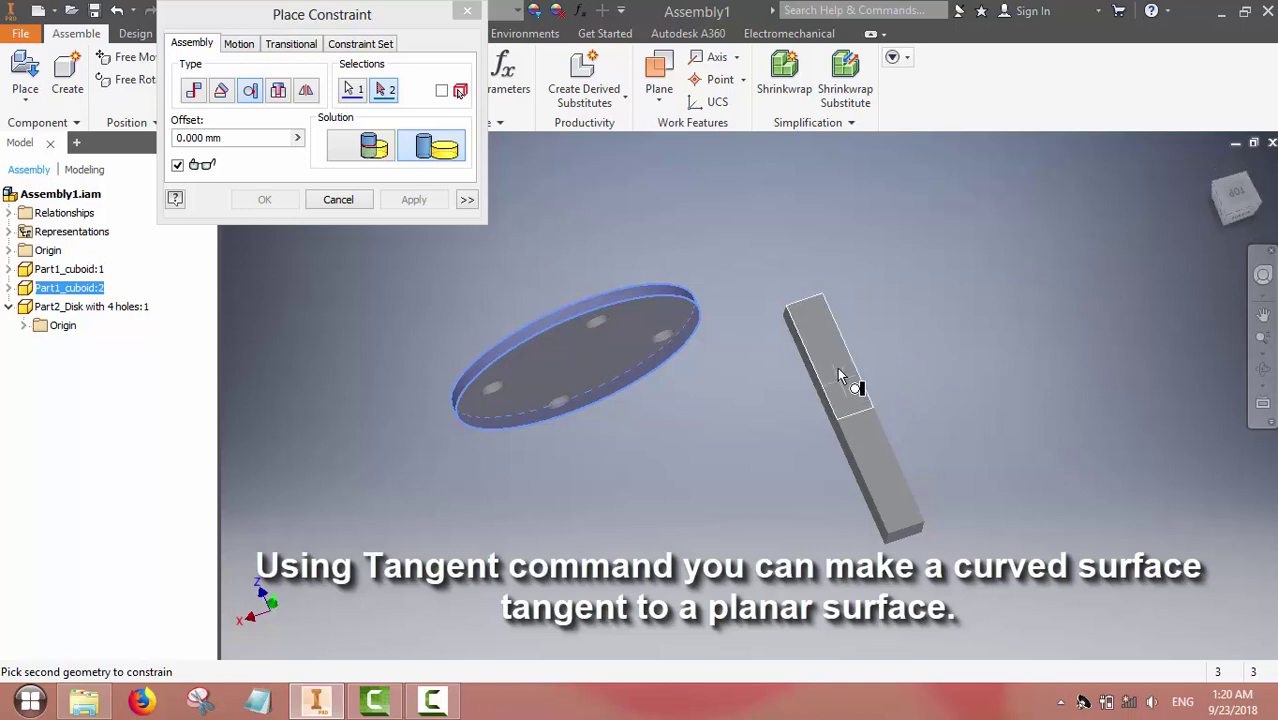
{"action": "left_click", "coordinate": [823, 347]}
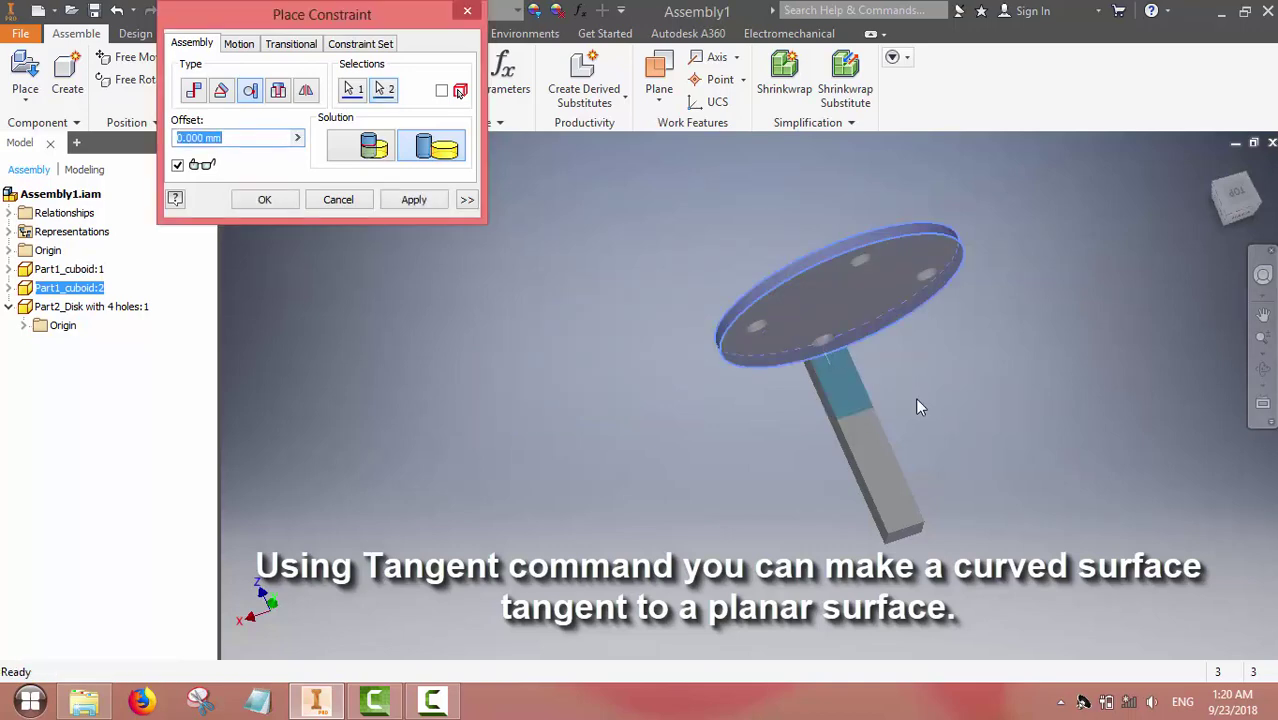
{"action": "left_click", "coordinate": [414, 200]}
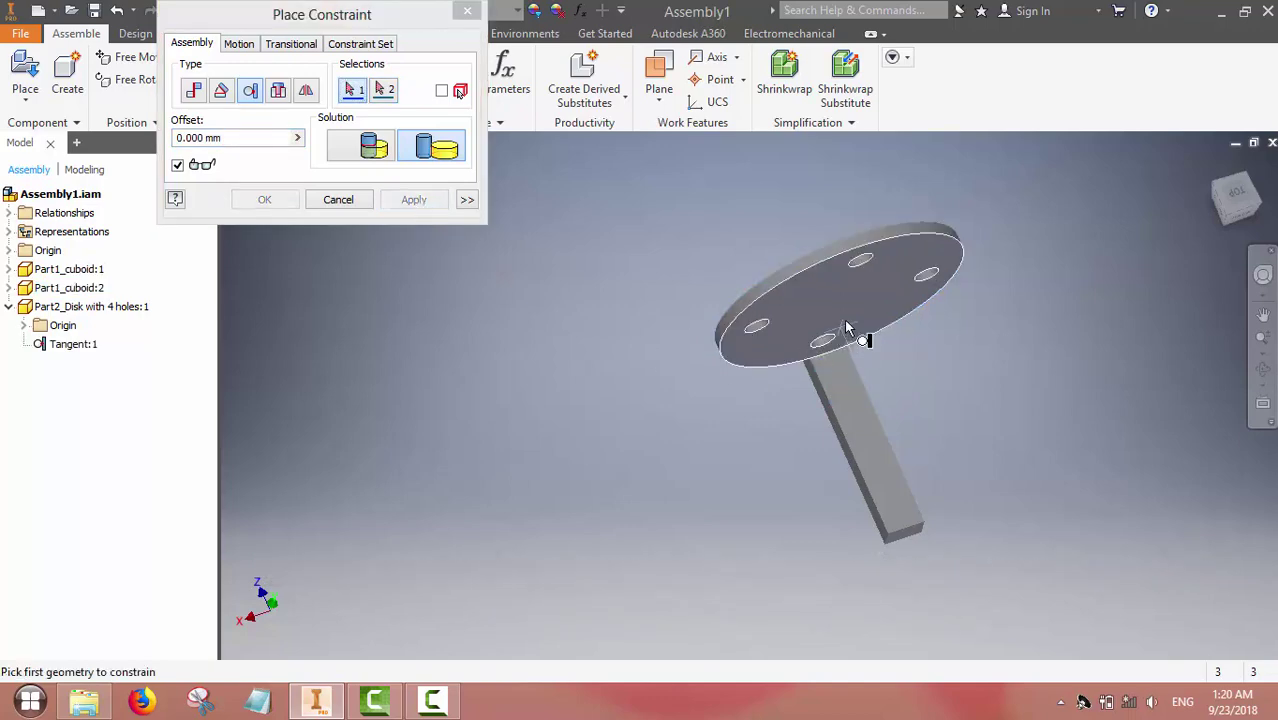
{"action": "left_click", "coordinate": [466, 13]}
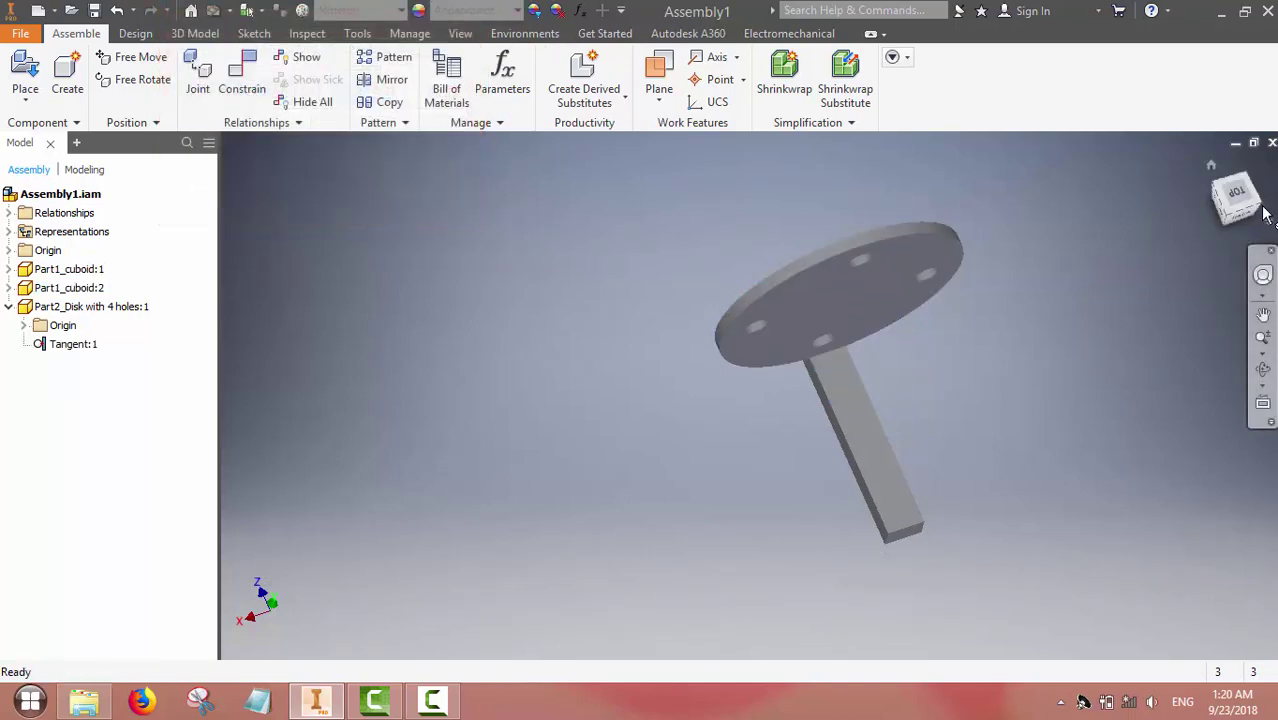
{"action": "mouse_move", "coordinate": [1260, 210]}
{"action": "left_mouse_down"}
{"action": "mouse_move", "coordinate": [1102, 238]}
{"action": "mouse_move", "coordinate": [1195, 222]}
{"action": "left_mouse_up"}
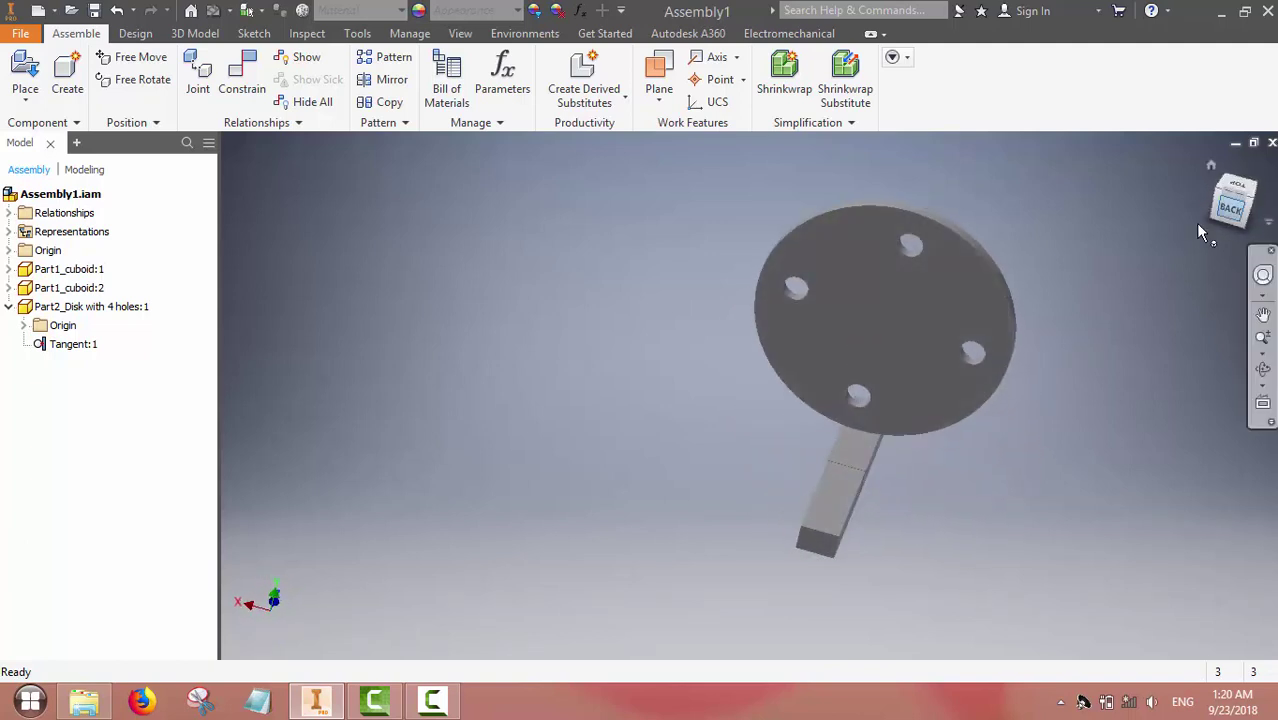
Delete the Tangent constraint from the disk, and move the disk and the bar apart
{"action": "left_click", "coordinate": [60, 345]}
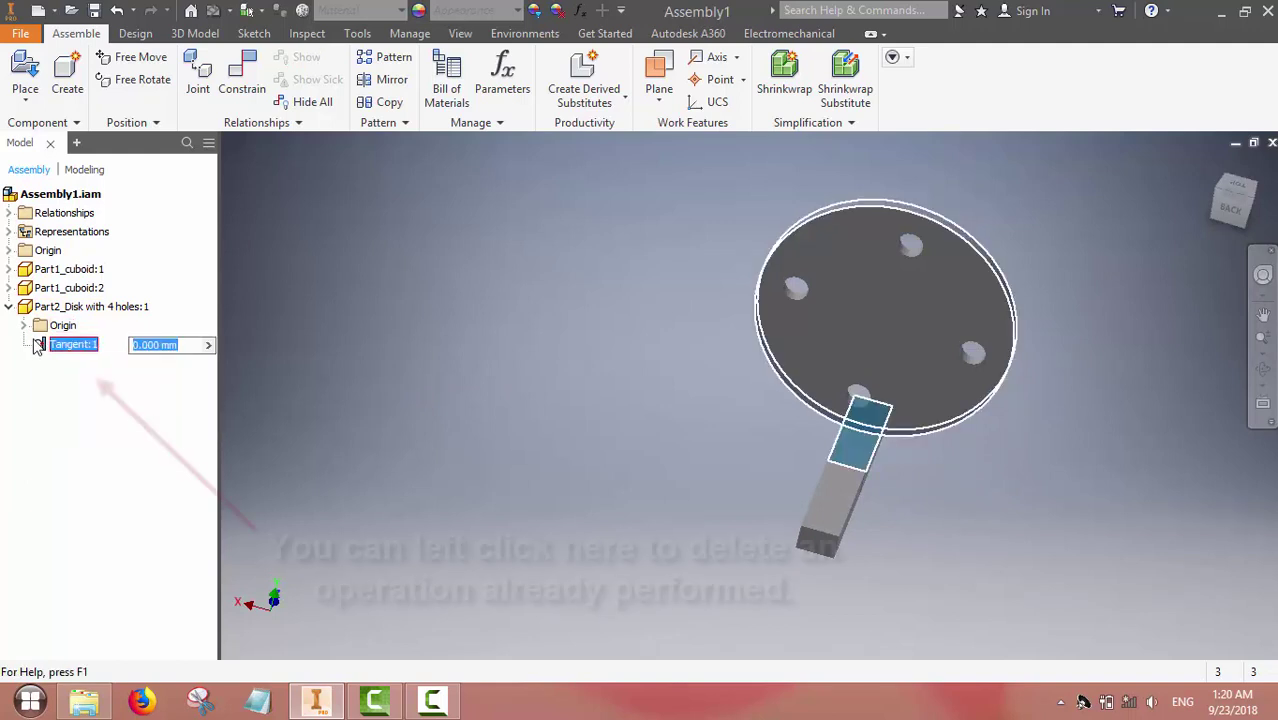
{"action": "right_click", "coordinate": [50, 345]}
{"action": "left_click", "coordinate": [76, 374]}
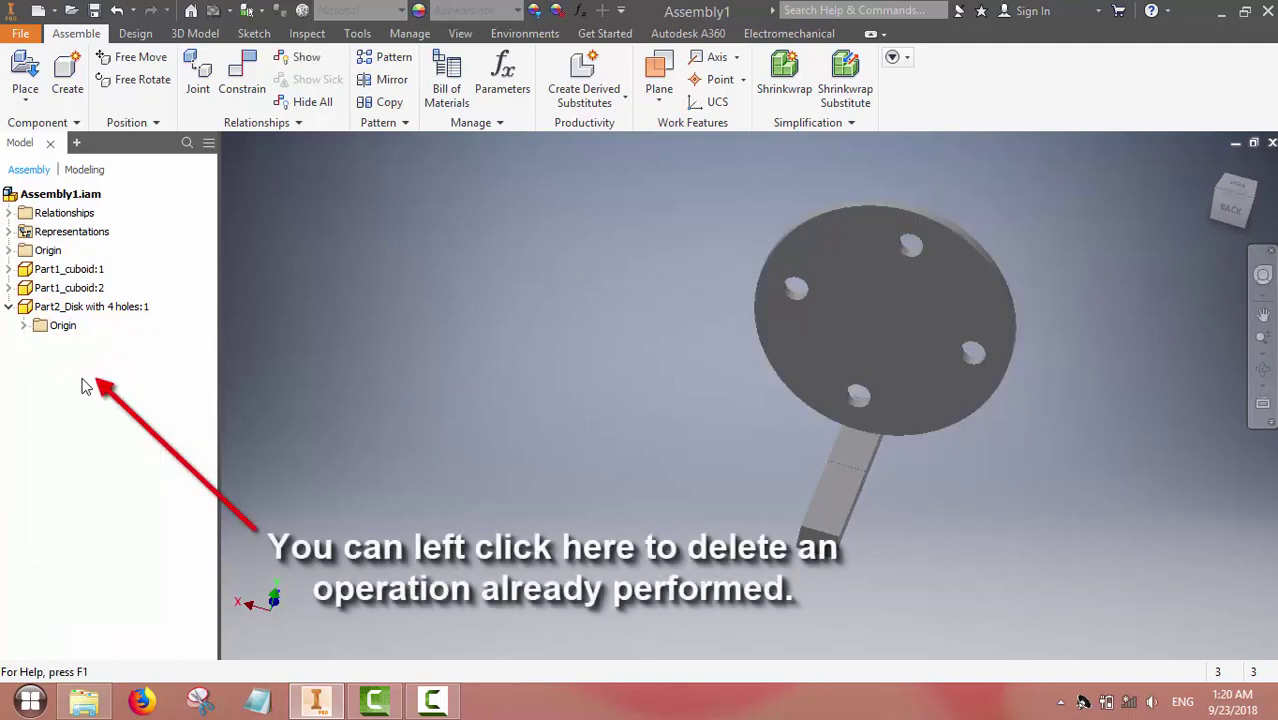
{"action": "left_click_drag", "start_coordinate": [884, 337], "coordinate": [570, 325]}
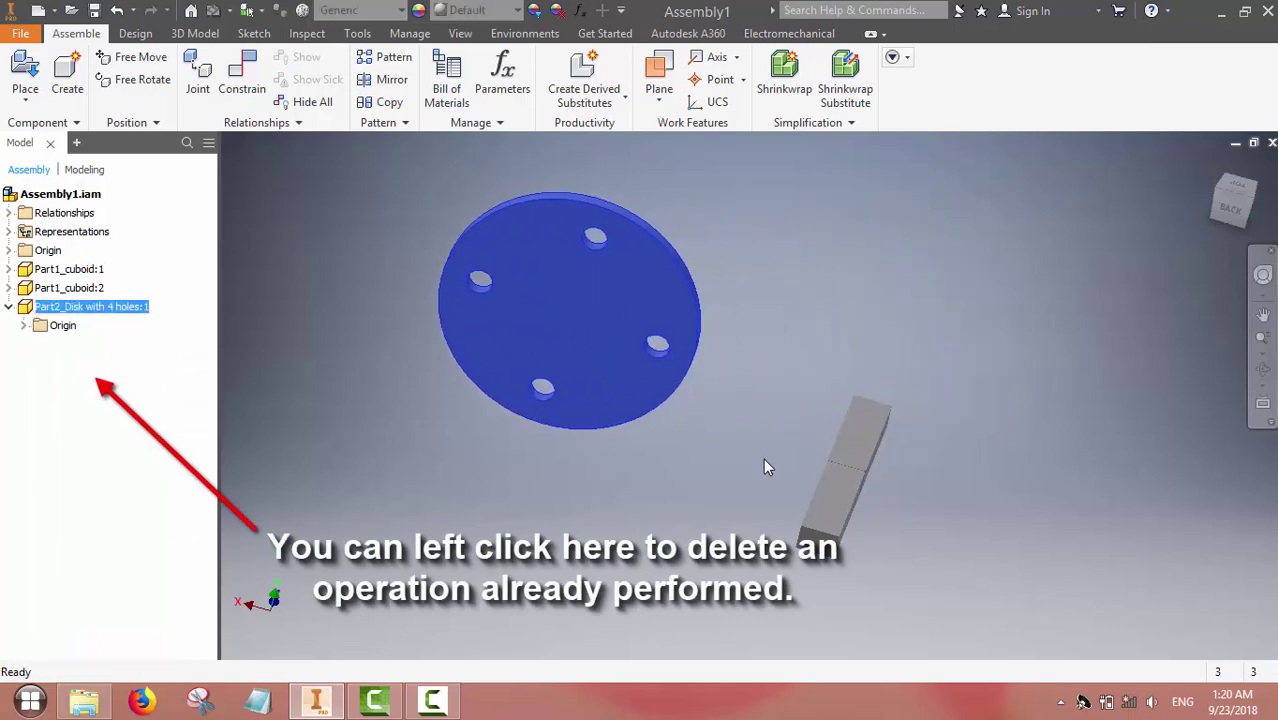
{"action": "left_click_drag", "start_coordinate": [842, 532], "coordinate": [843, 464]}
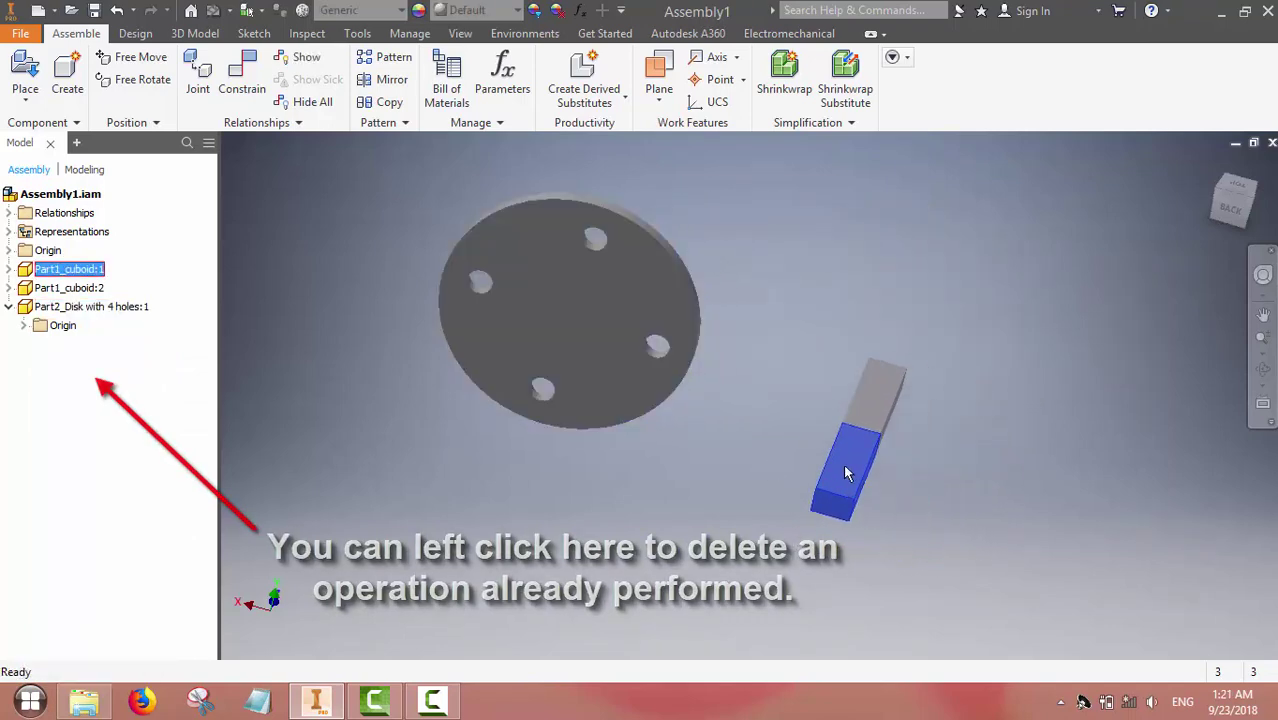
Place a Rigid joint from the disk's underside center to the center of the bar's upper end face with 0 mm gap, and move the joined parts
{"action": "left_click", "coordinate": [198, 80]}
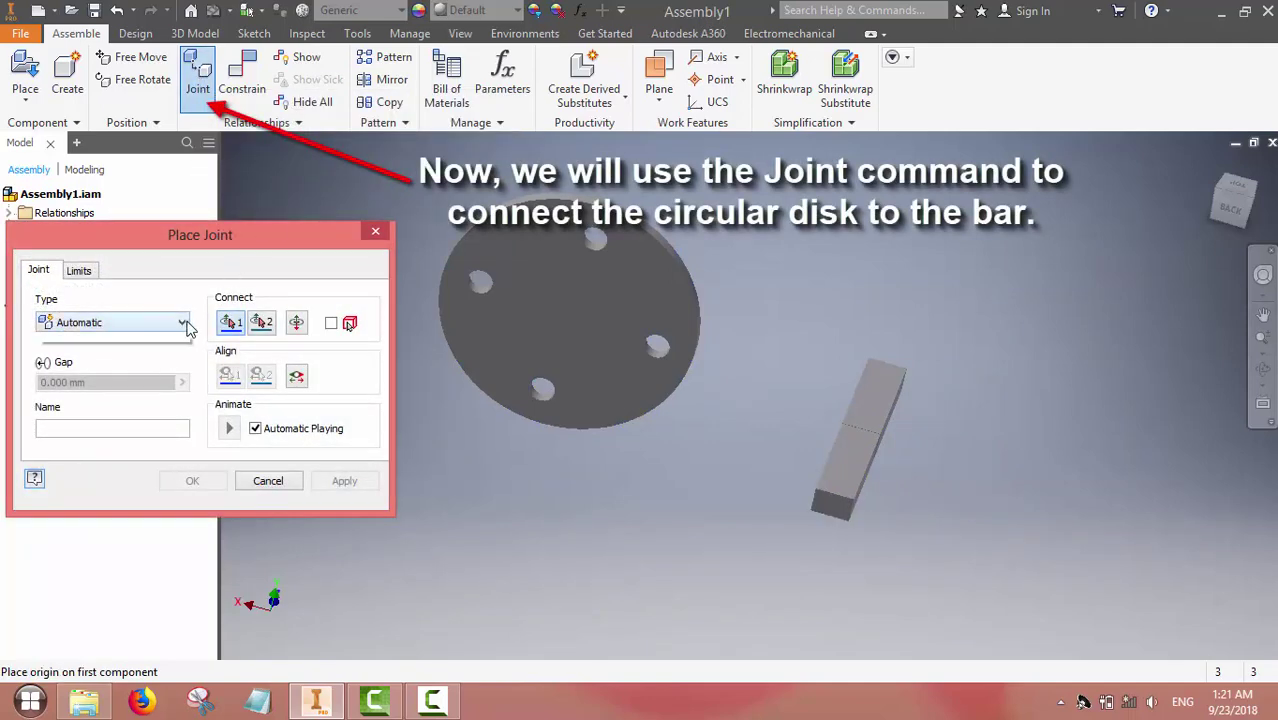
{"action": "left_click", "coordinate": [185, 323]}
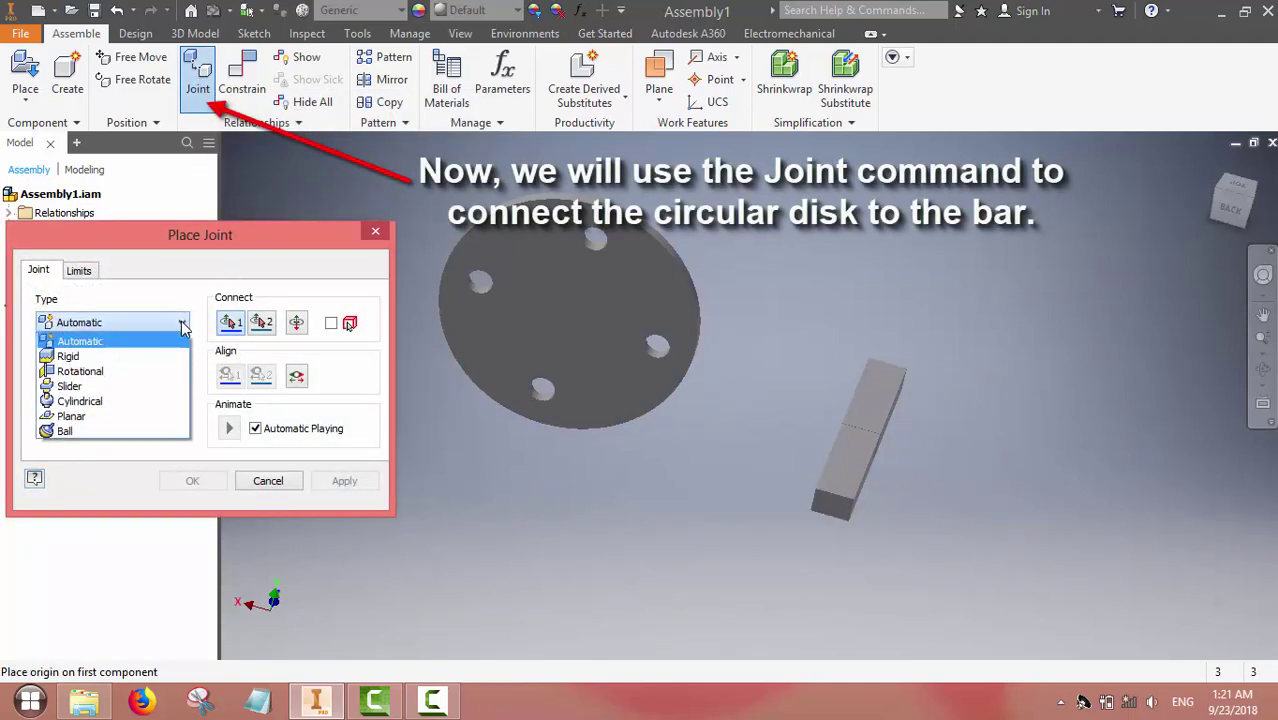
{"action": "left_click", "coordinate": [74, 358]}
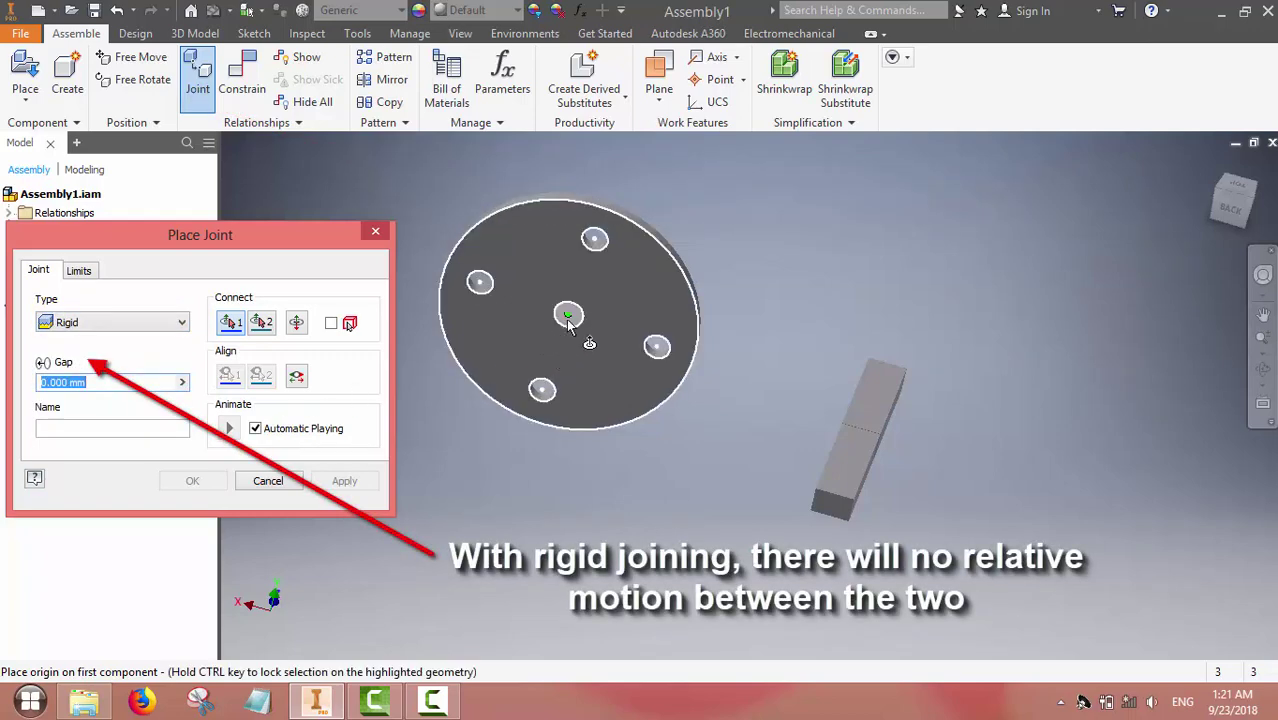
{"action": "left_click", "coordinate": [566, 318]}
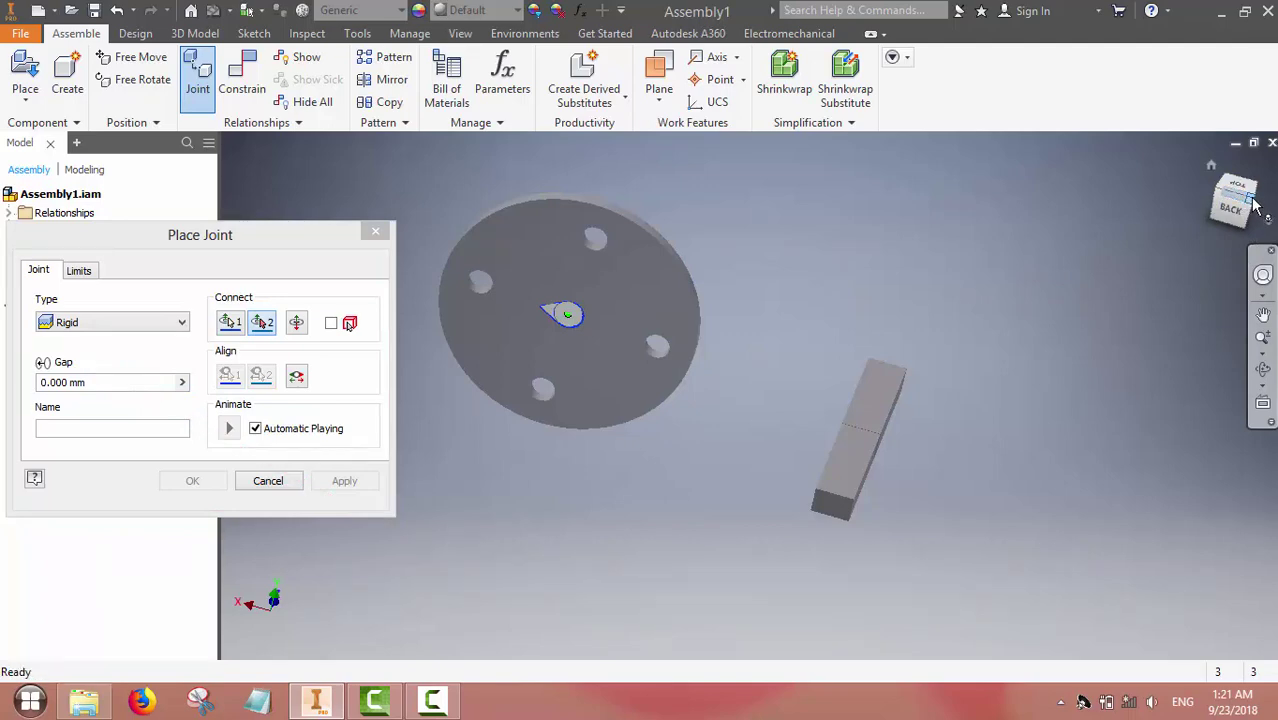
{"action": "mouse_move", "coordinate": [1255, 205]}
{"action": "left_mouse_down"}
{"action": "mouse_move", "coordinate": [1232, 200]}
{"action": "mouse_move", "coordinate": [1240, 208]}
{"action": "left_mouse_up"}
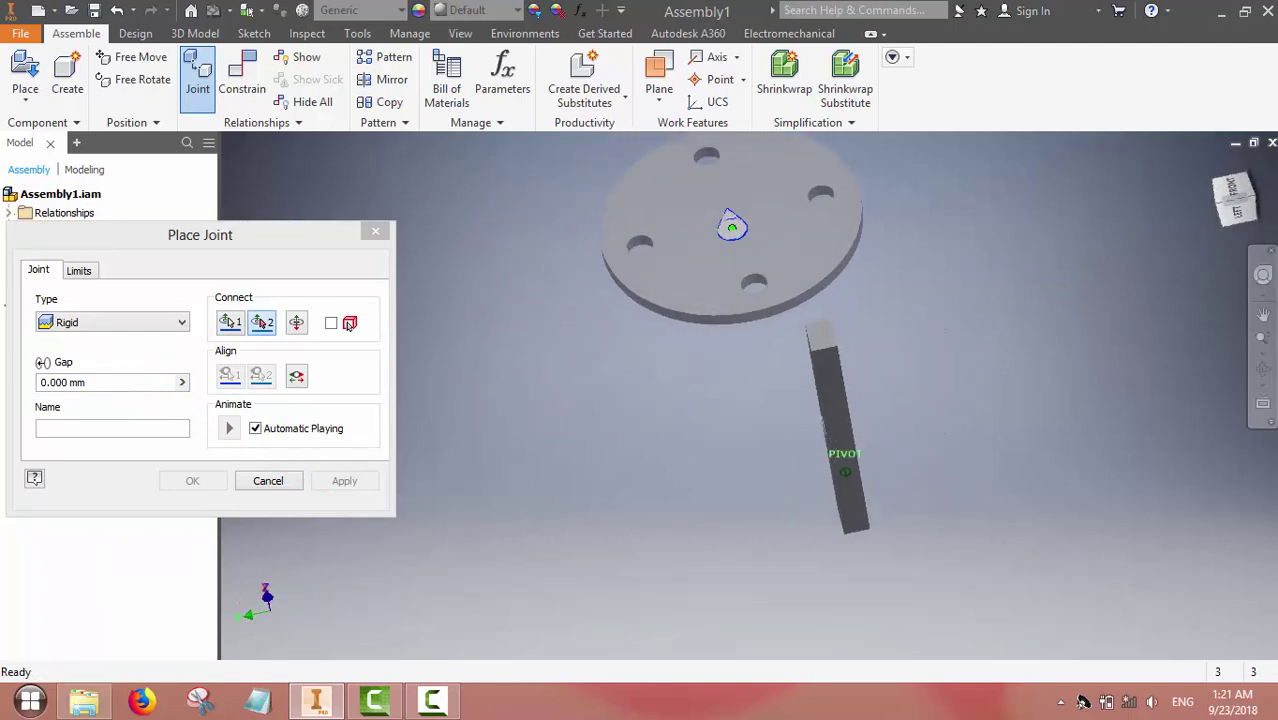
{"action": "left_click", "coordinate": [819, 332]}
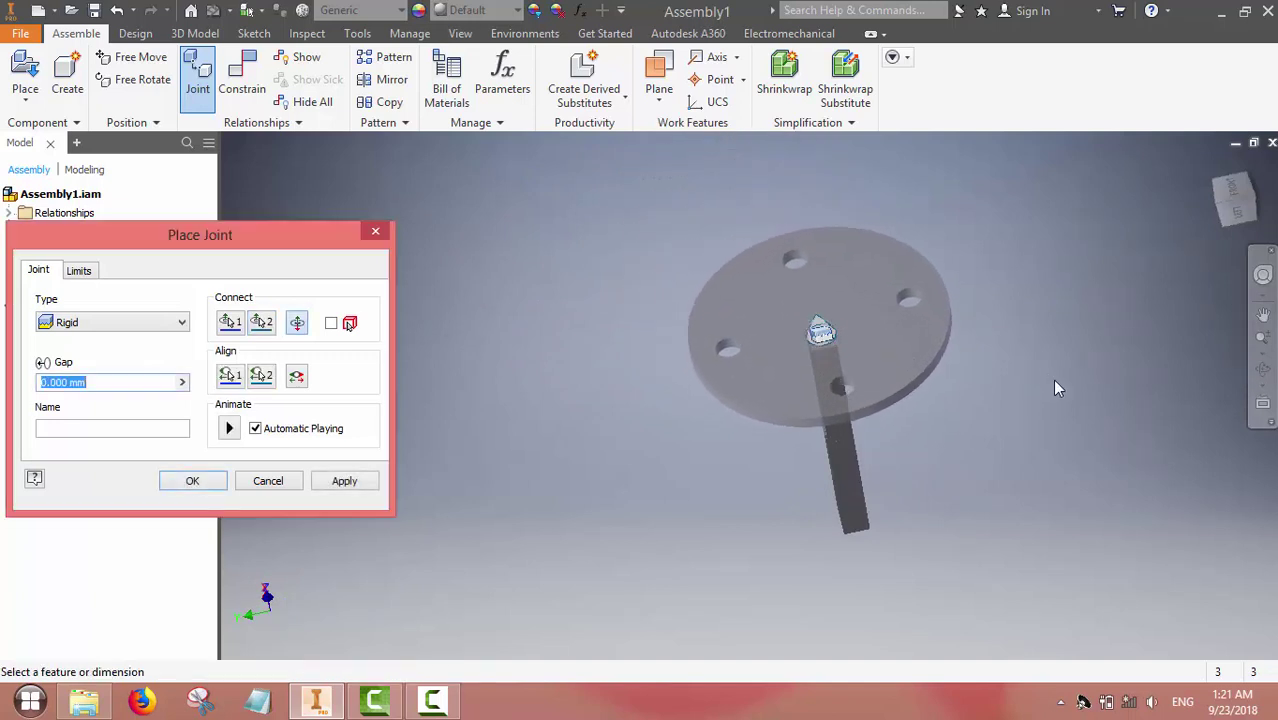
{"action": "left_click", "coordinate": [345, 481]}
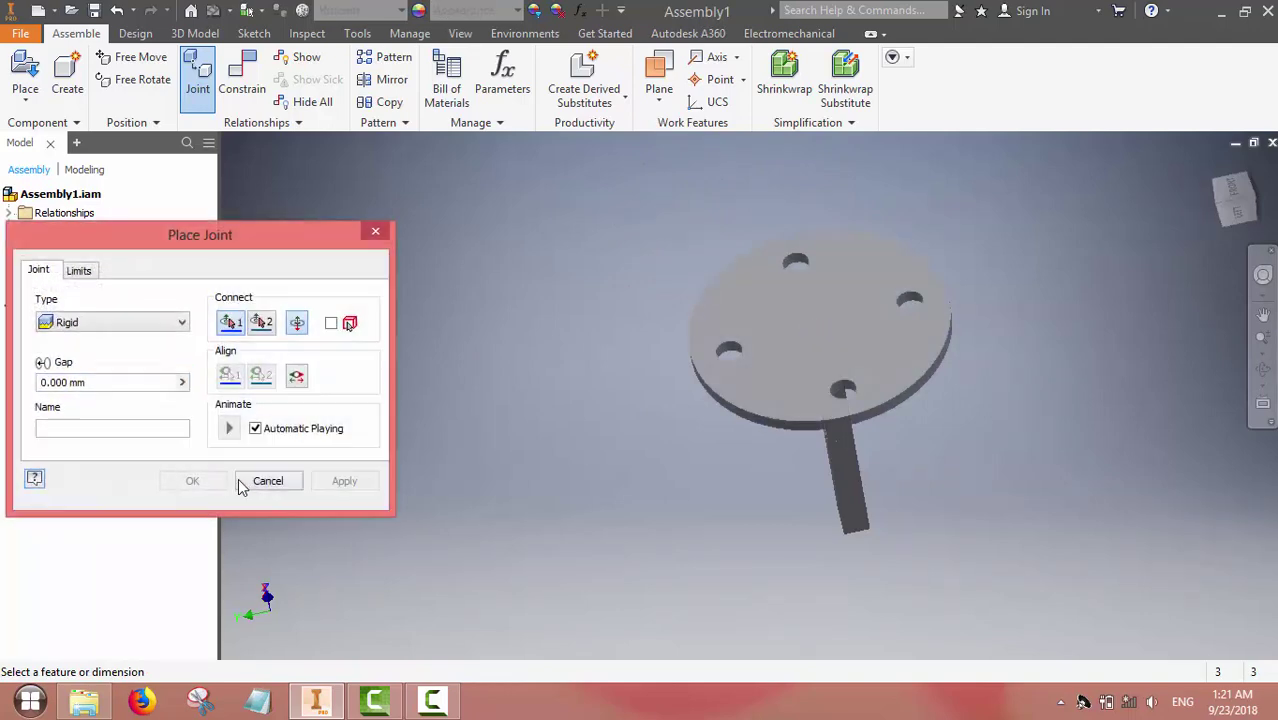
{"action": "left_click", "coordinate": [375, 235]}
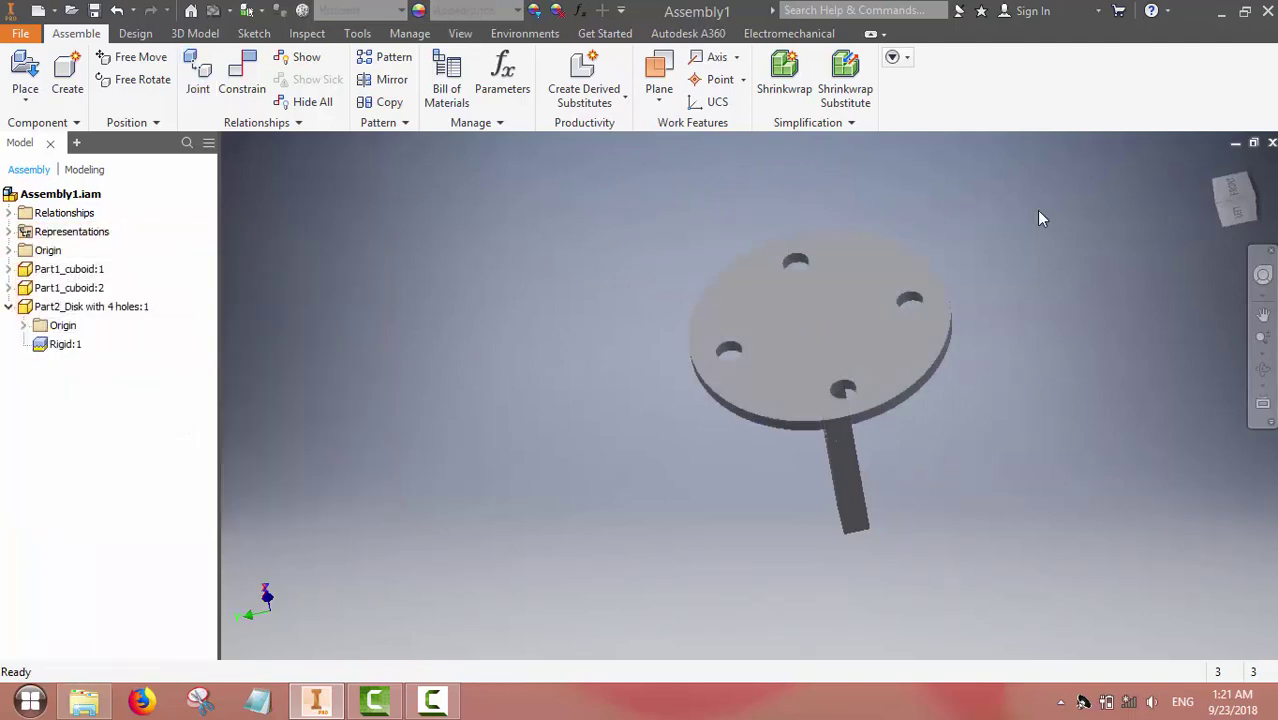
{"action": "left_click", "coordinate": [1258, 205]}
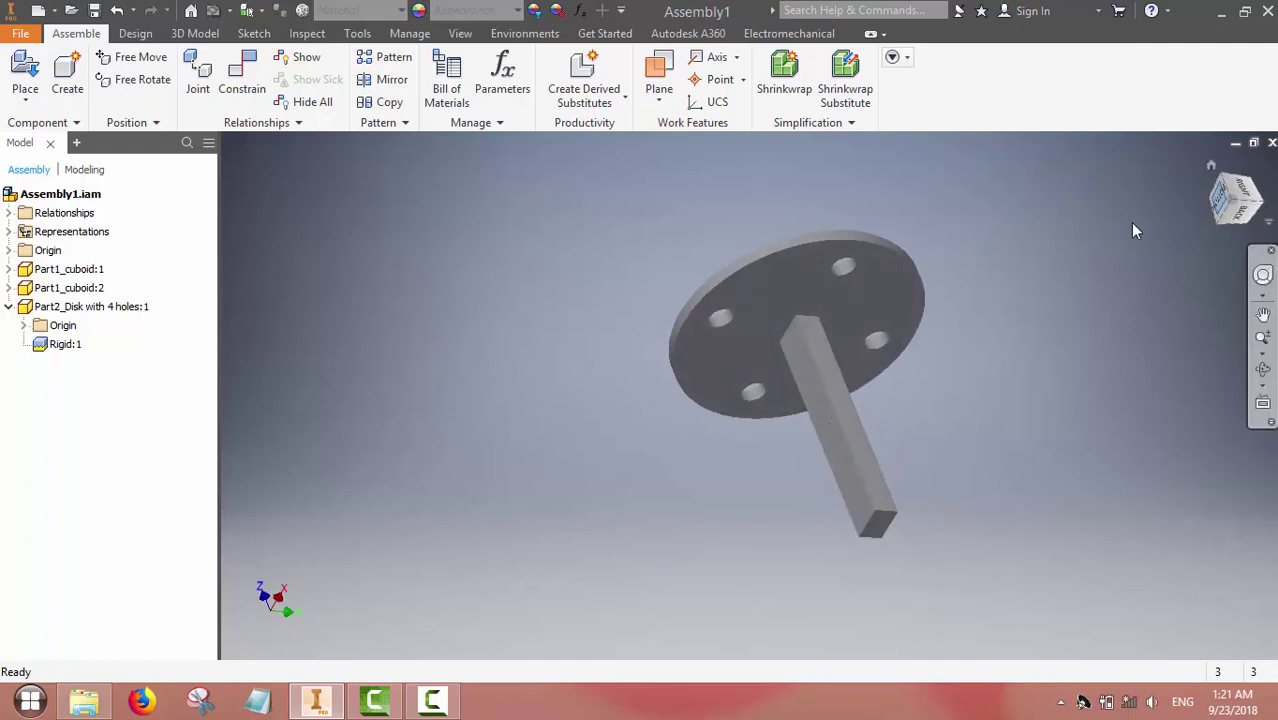
{"action": "left_click_drag", "start_coordinate": [825, 300], "coordinate": [730, 360]}
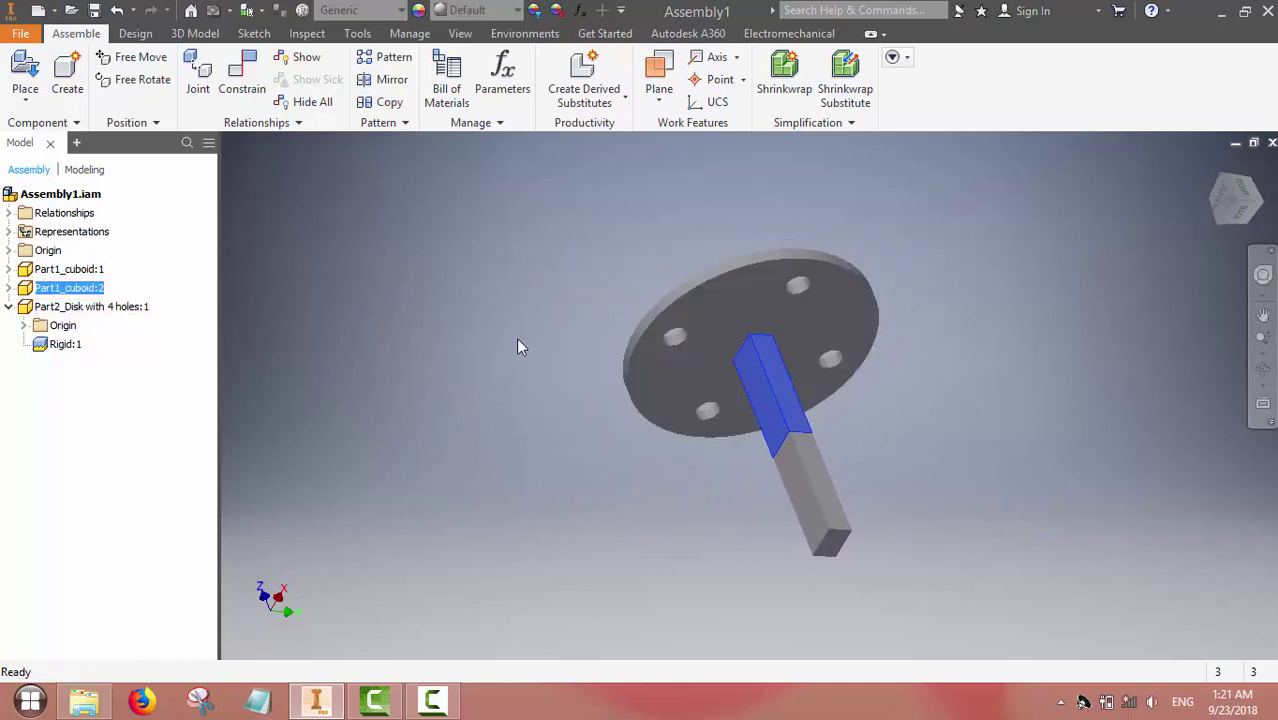
Delete the Rigid joint between the disk and the bar, and move the disk away from the bar
{"action": "right_click", "coordinate": [50, 350]}
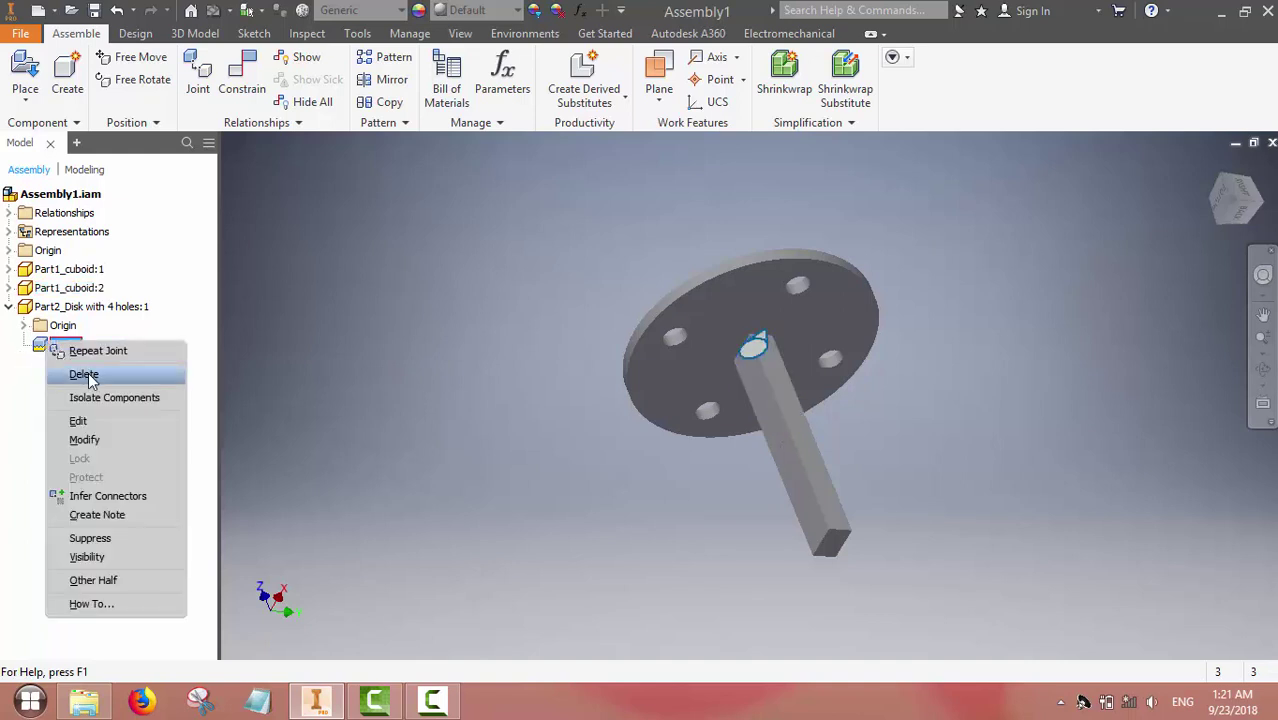
{"action": "left_click", "coordinate": [86, 377]}
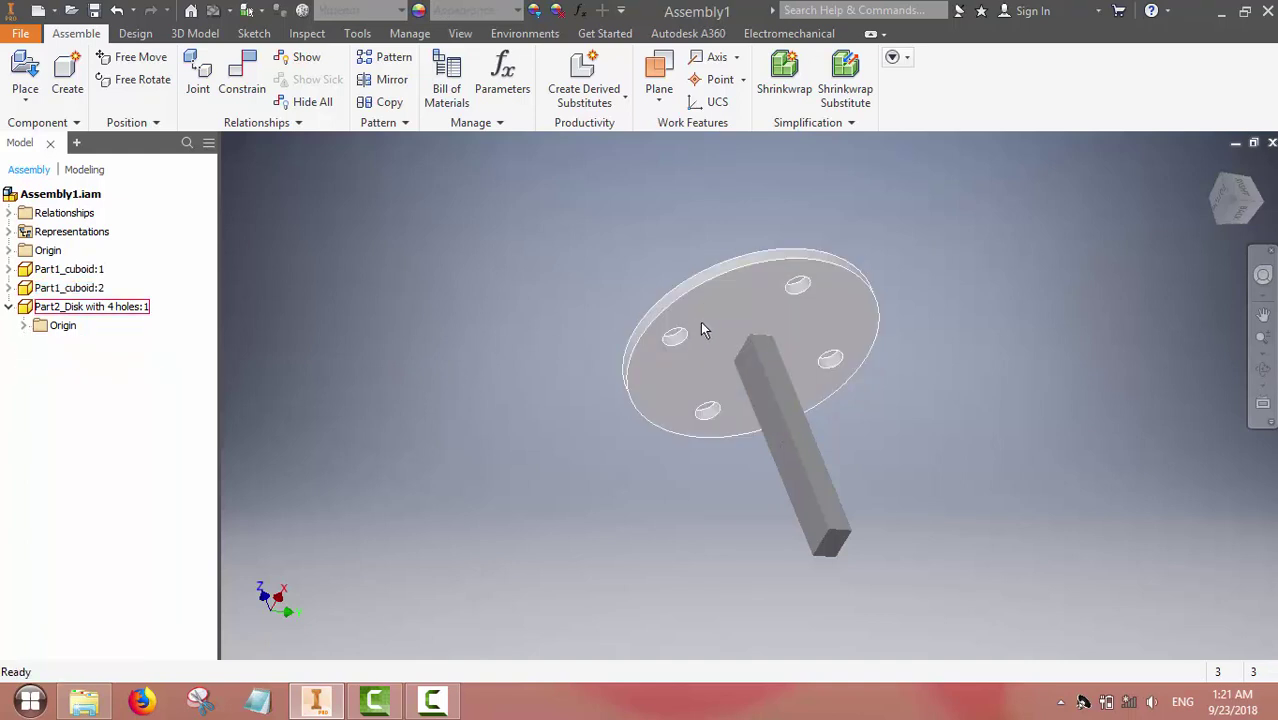
{"action": "left_click_drag", "start_coordinate": [705, 325], "coordinate": [548, 305]}
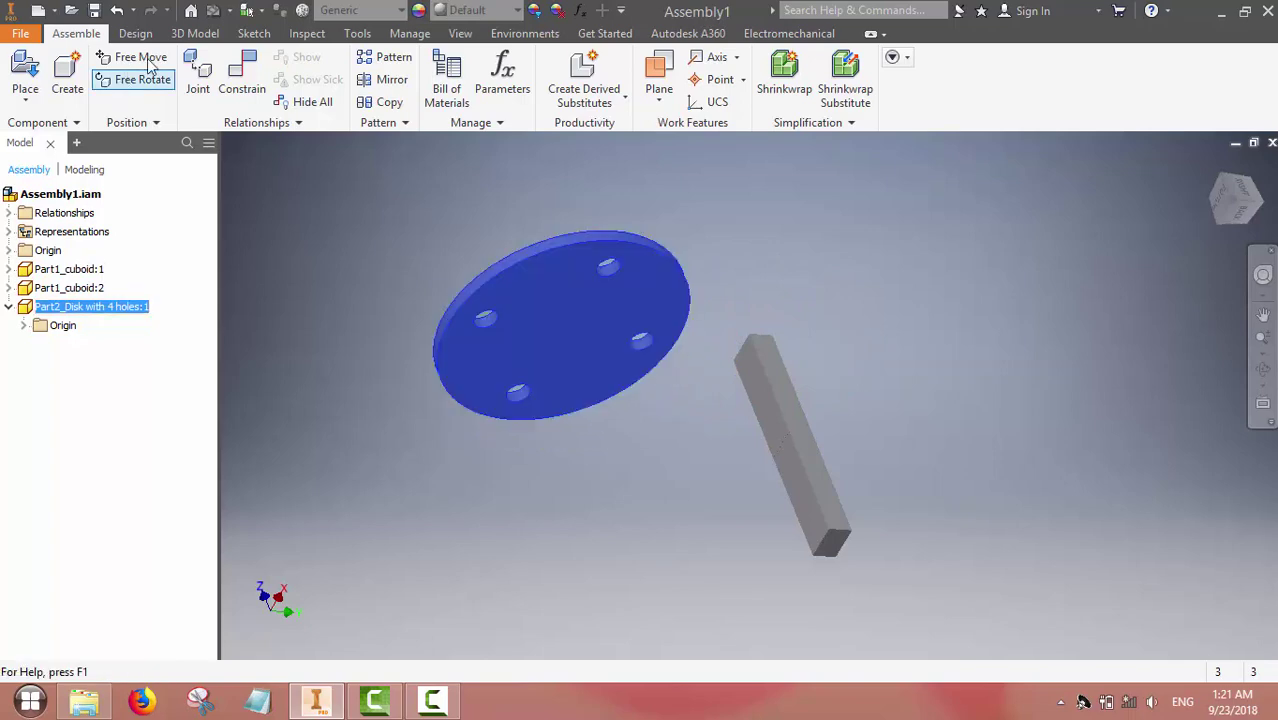
Place a Rotational joint from the disk's underside center to the center of the bar's upper end face with 0 mm gap
{"action": "left_click", "coordinate": [200, 76]}
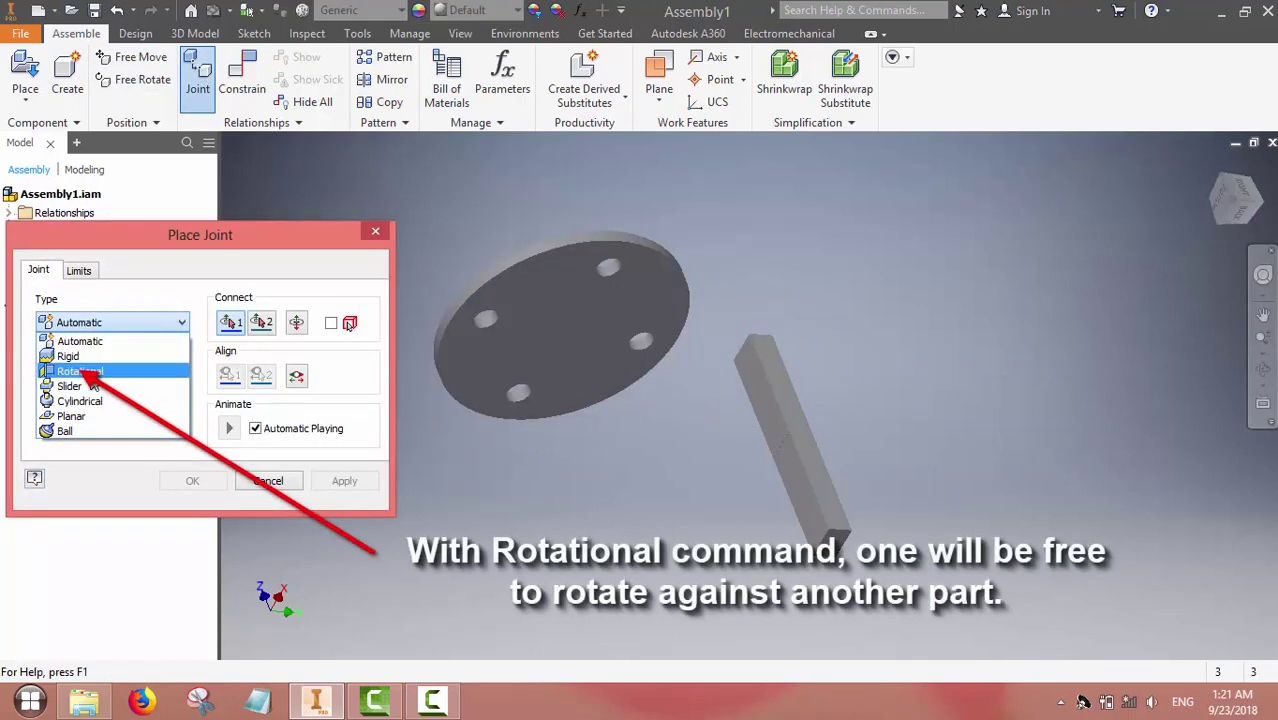
{"action": "left_click", "coordinate": [88, 374]}
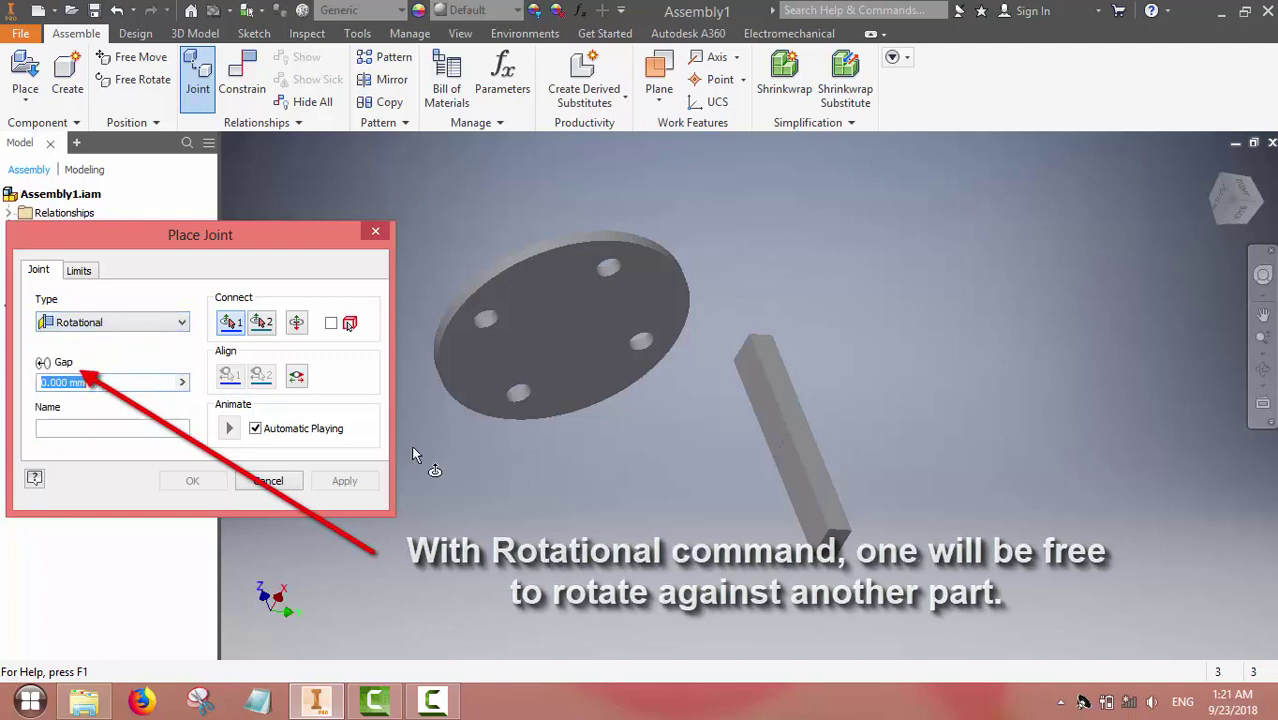
{"action": "left_click", "coordinate": [578, 345]}
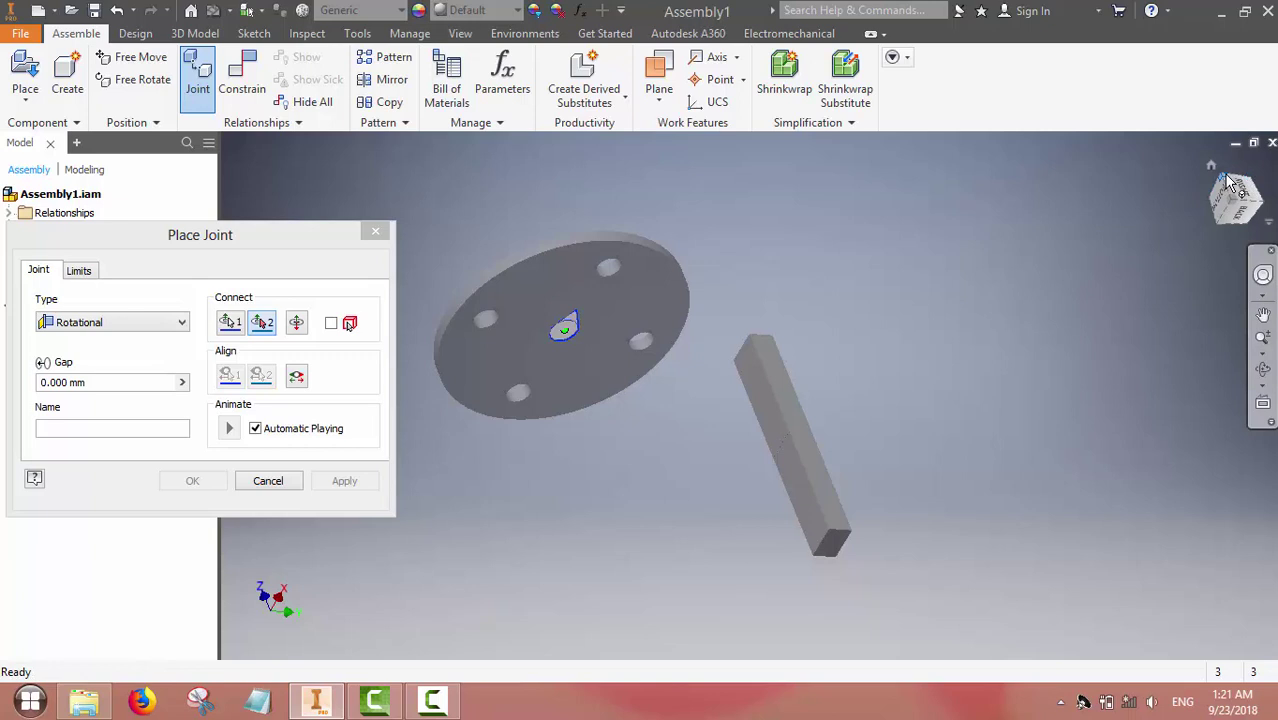
{"action": "left_click_drag", "start_coordinate": [1224, 185], "coordinate": [679, 200]}
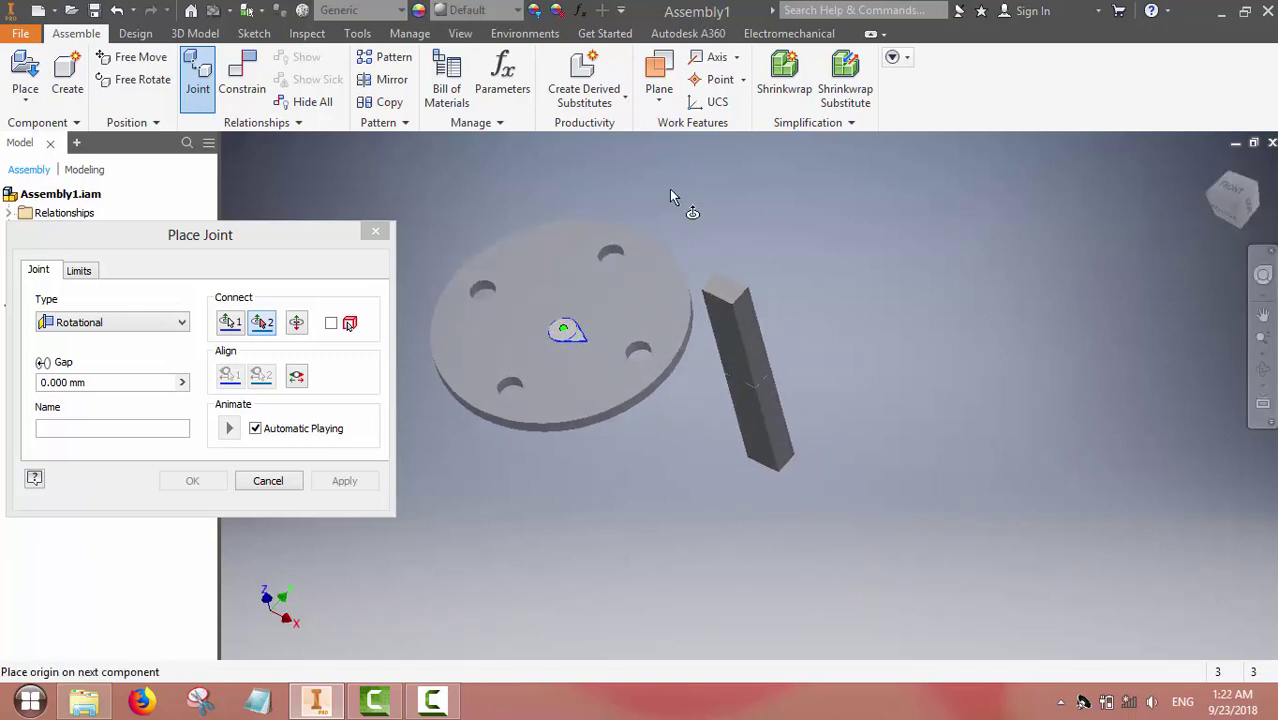
{"action": "left_click", "coordinate": [726, 291]}
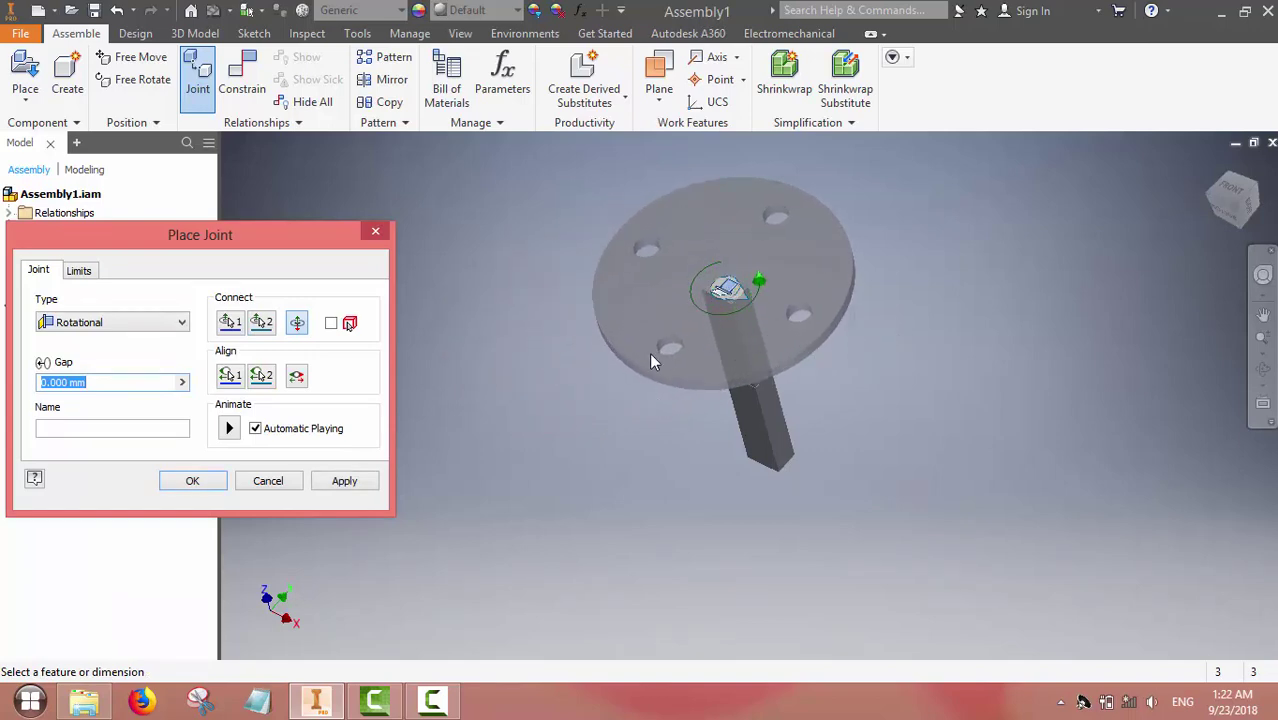
{"action": "left_click", "coordinate": [344, 482]}
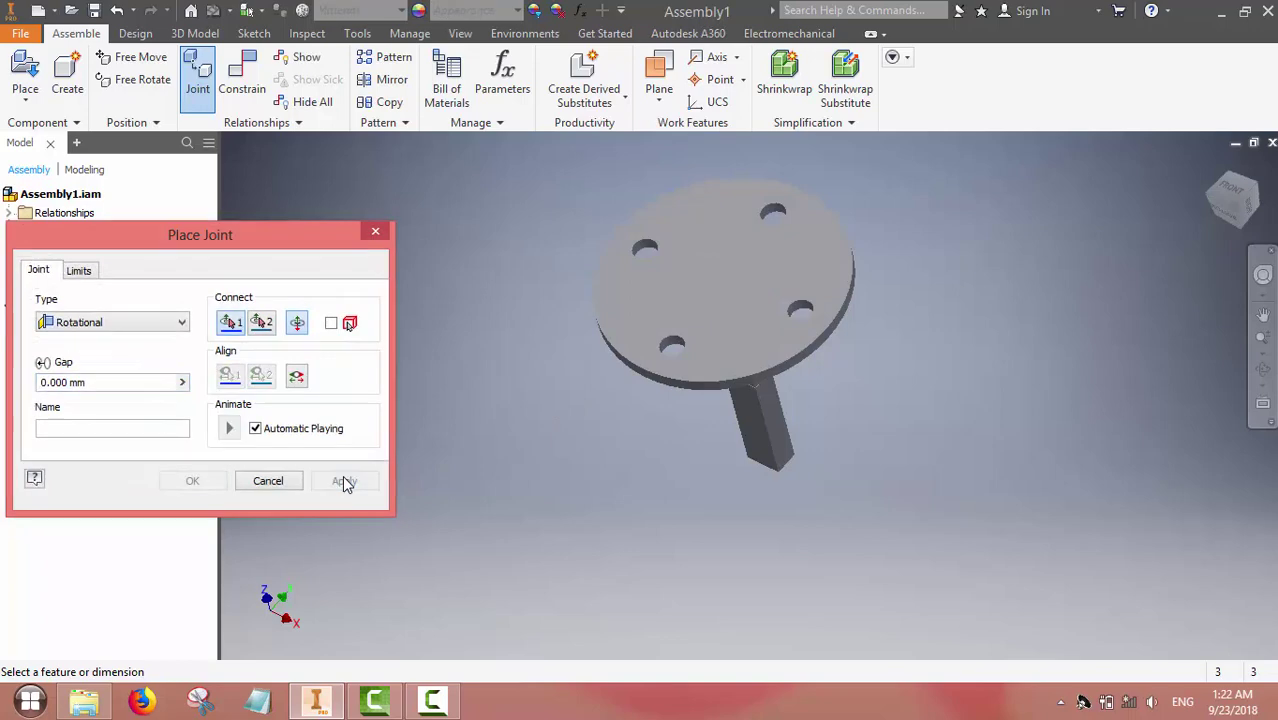
{"action": "left_click", "coordinate": [375, 232]}
Reposition the disk together with the bar to test how the Rotational joint lets them move
{"action": "left_click_drag", "start_coordinate": [727, 300], "coordinate": [635, 328]}
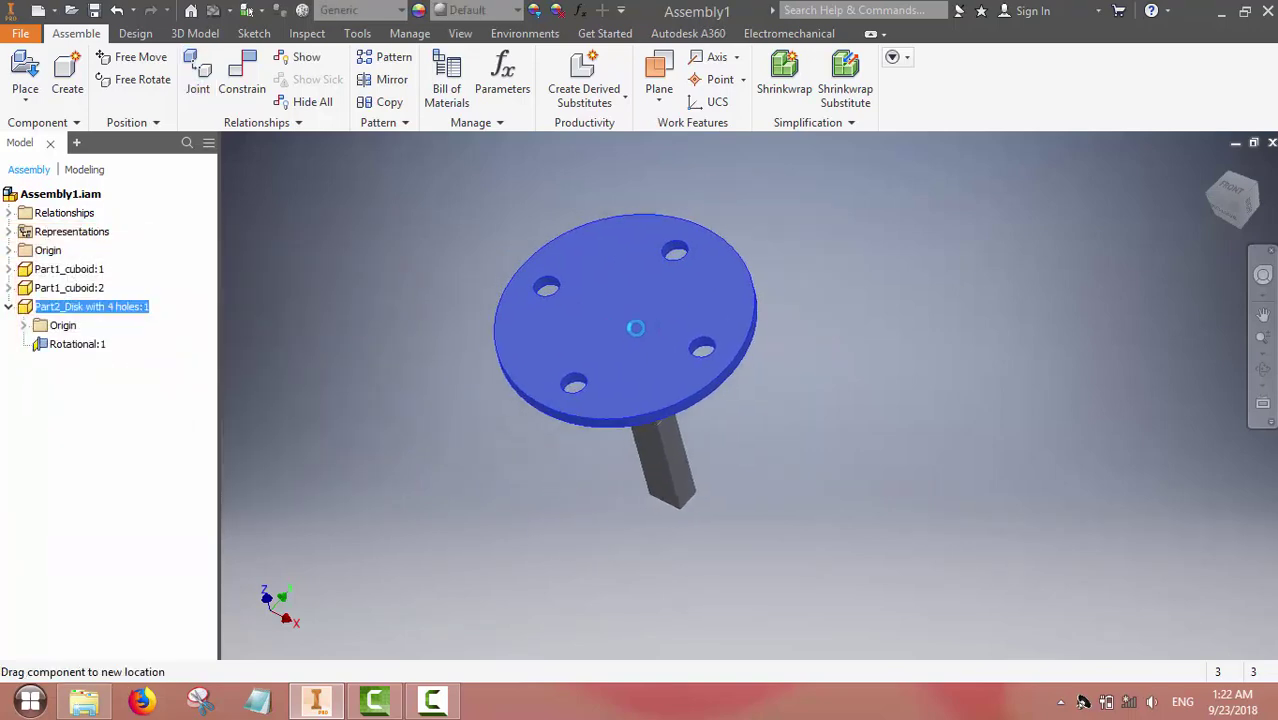
{"action": "left_click_drag", "start_coordinate": [1236, 213], "coordinate": [1200, 230]}
{"action": "mouse_move", "coordinate": [900, 340]}
{"action": "middle_mouse_down", "text": "shift"}
{"action": "mouse_move", "coordinate": [800, 355]}
{"action": "mouse_move", "coordinate": [865, 358]}
{"action": "middle_mouse_up", "text": "shift"}
{"action": "left_click_drag", "start_coordinate": [546, 298], "coordinate": [664, 292]}
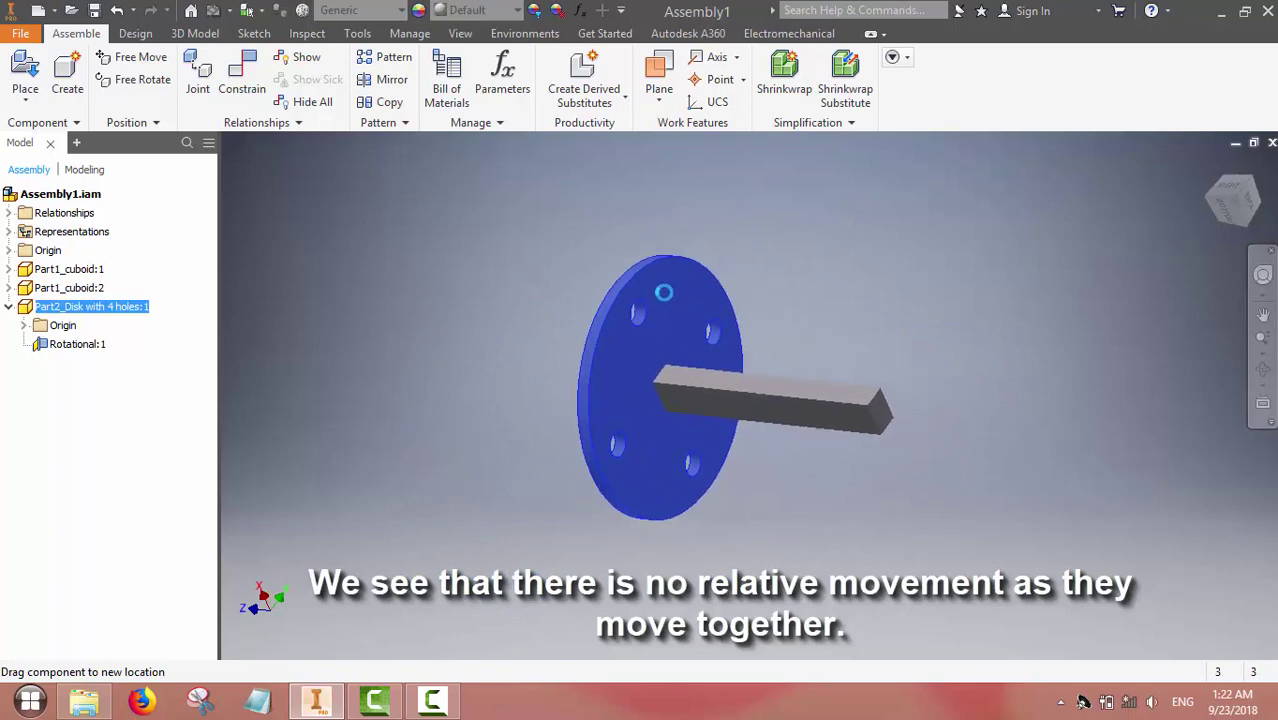
{"action": "key", "text": "Escape"}
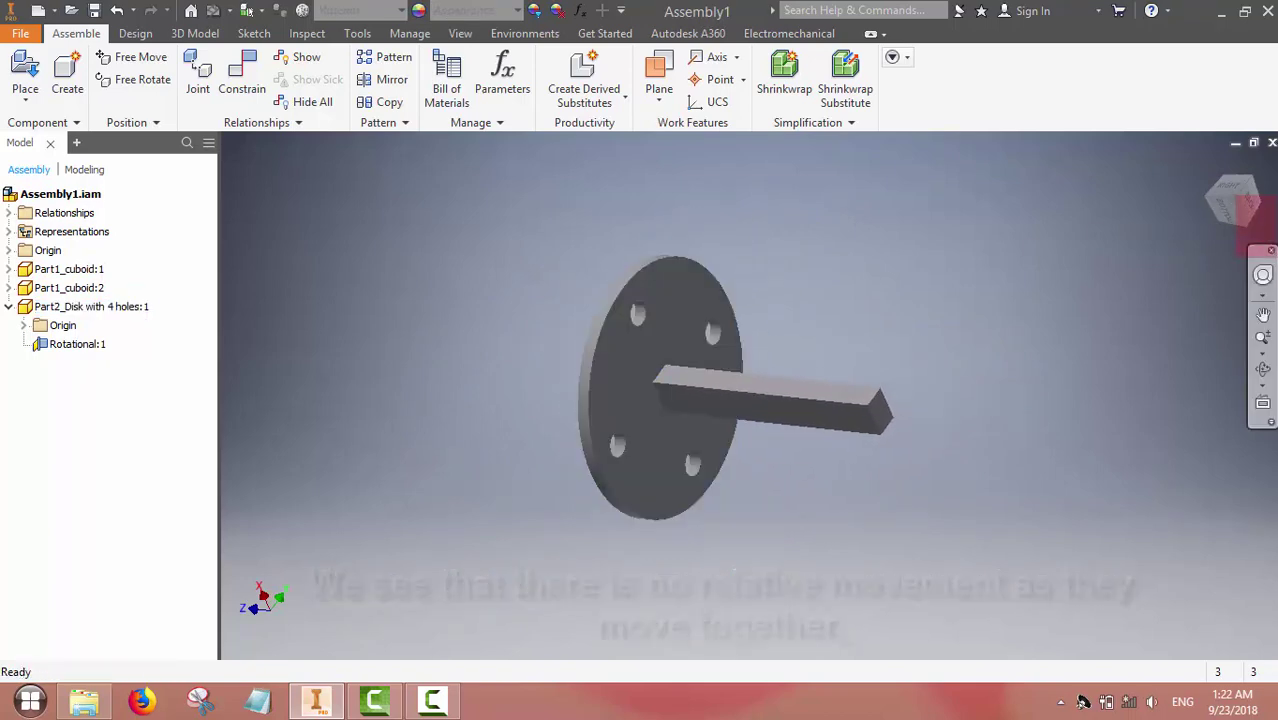
Ground the cuboid joined to the disk and turn on the display of degrees of freedom
{"action": "mouse_move", "coordinate": [1240, 205]}
{"action": "left_mouse_down"}
{"action": "mouse_move", "coordinate": [1262, 208]}
{"action": "mouse_move", "coordinate": [1230, 210]}
{"action": "left_mouse_up"}
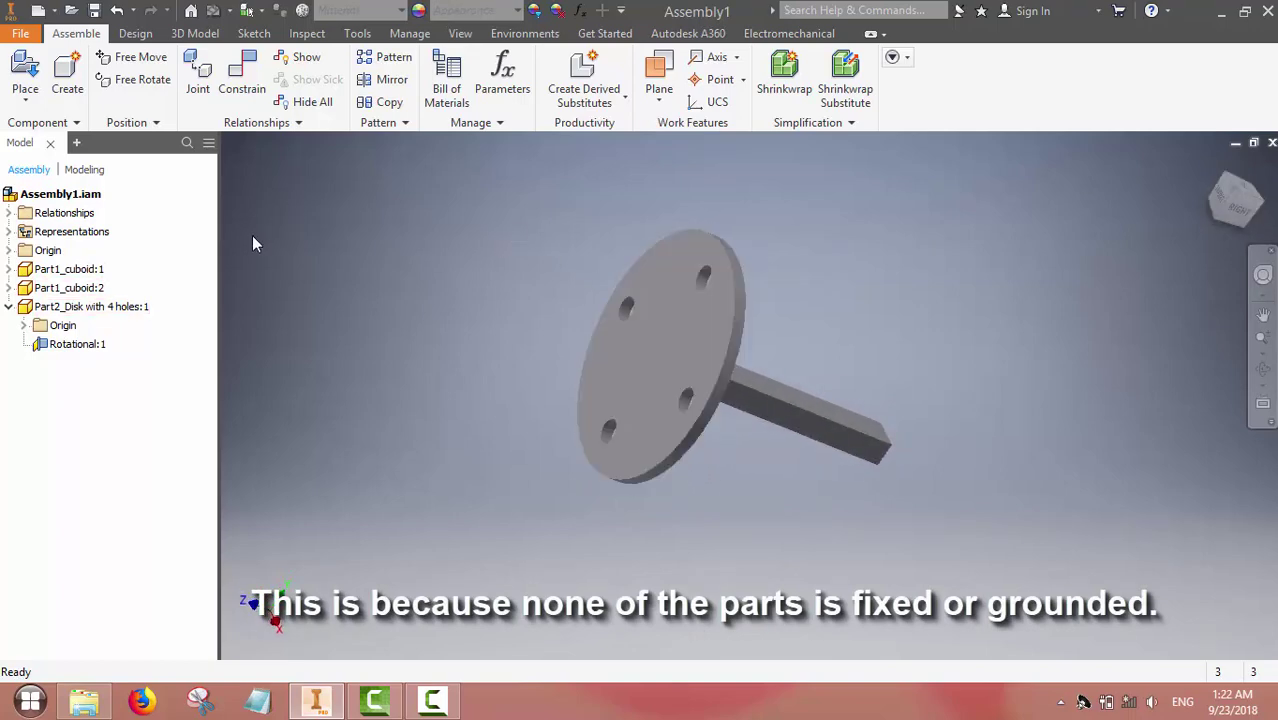
{"action": "right_click", "coordinate": [743, 397]}
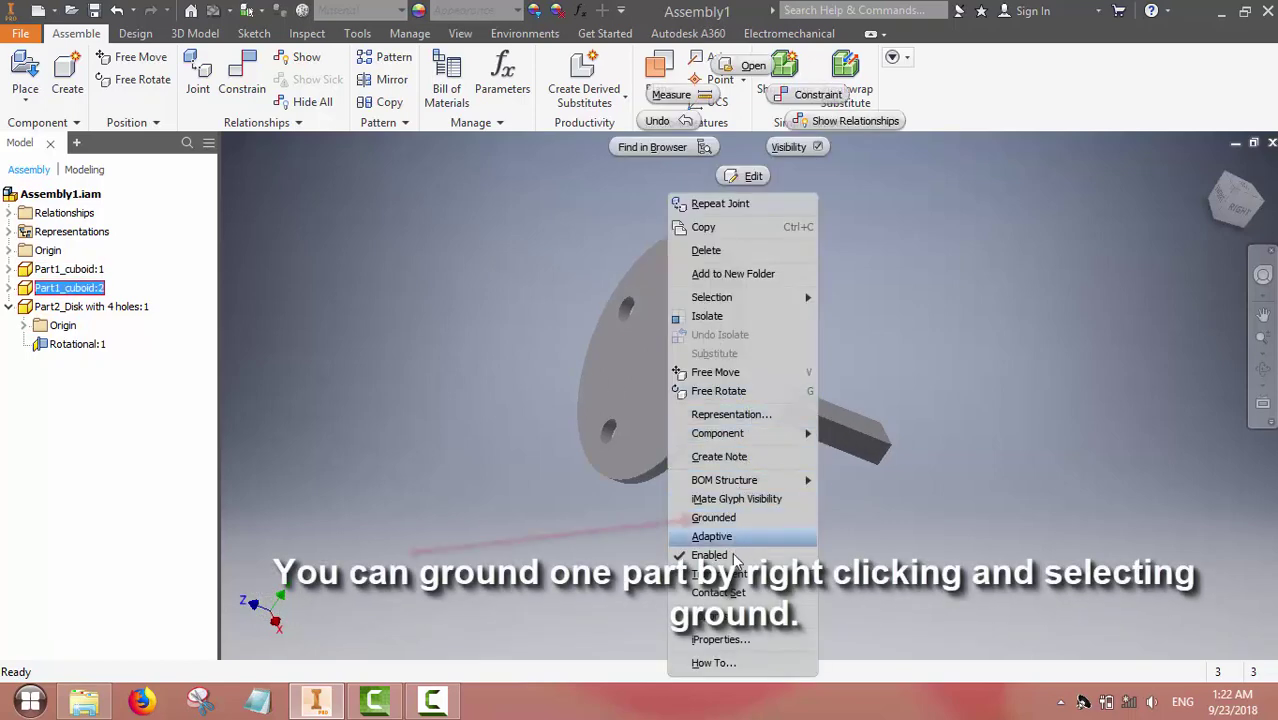
{"action": "left_click", "coordinate": [714, 518]}
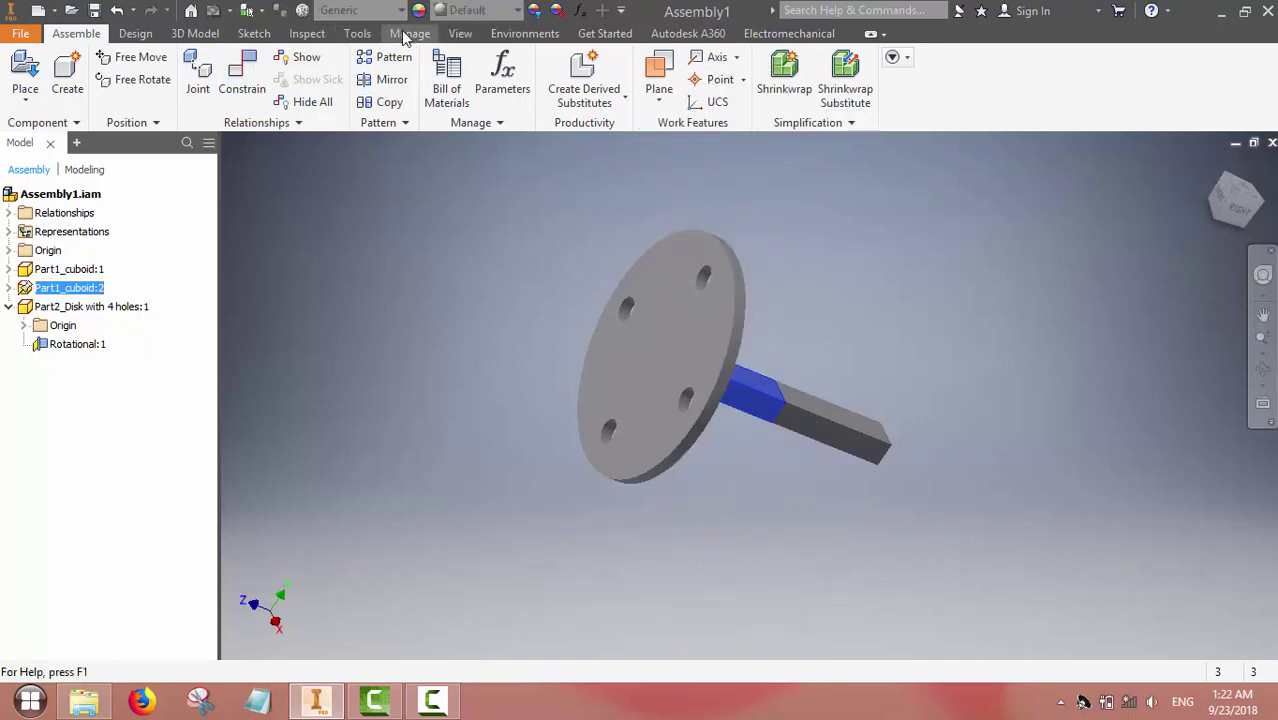
{"action": "left_click", "coordinate": [461, 34]}
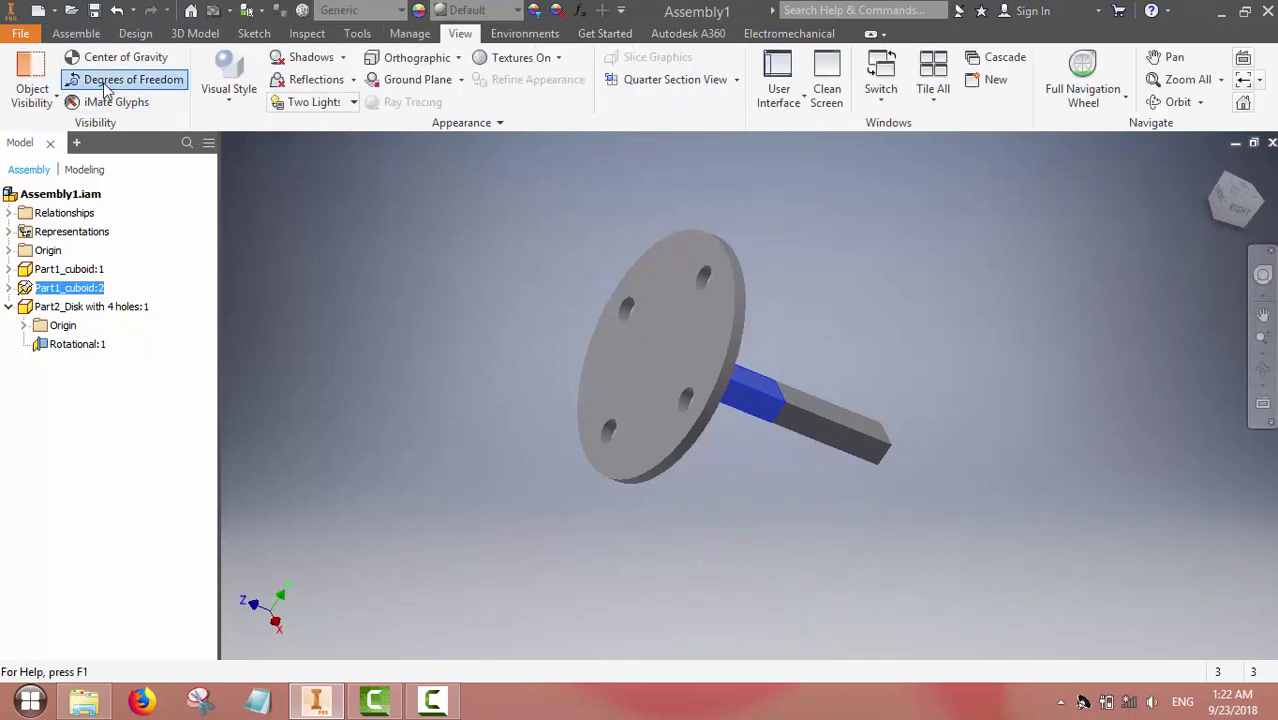
{"action": "left_click", "coordinate": [110, 80]}
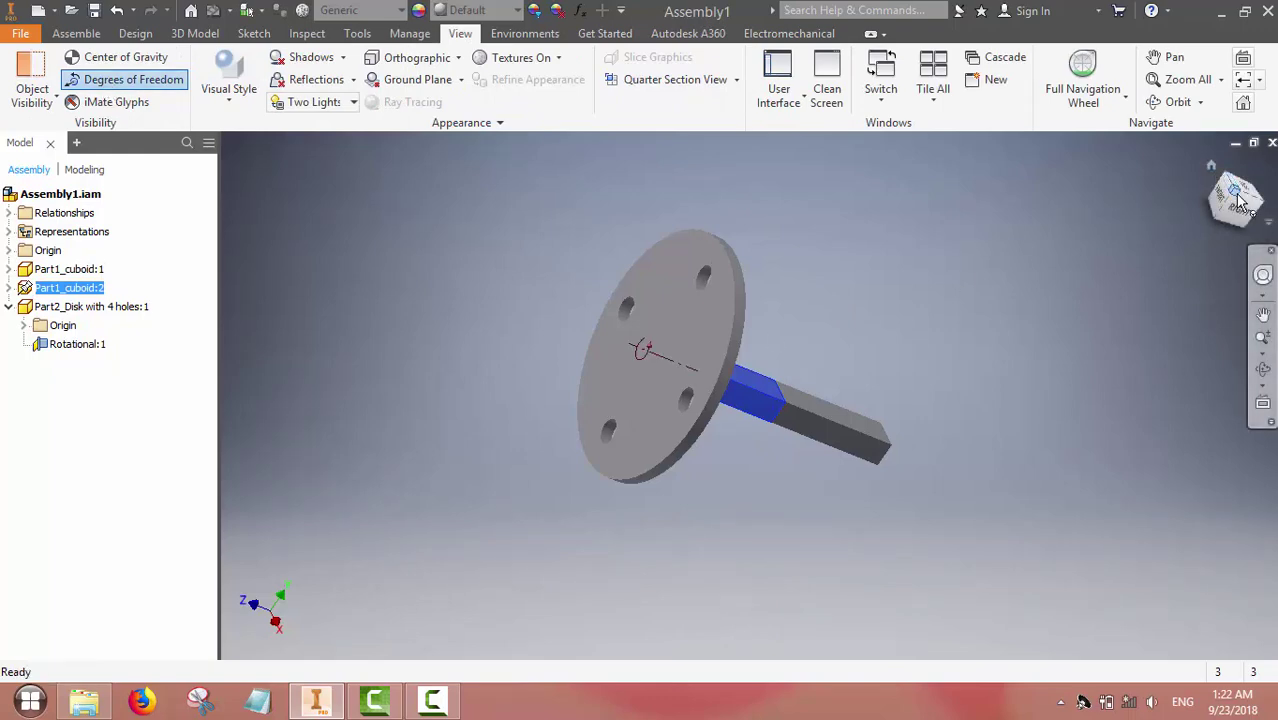
Rotate the disk about the grounded bar and check the Rotational joint's motion from both sides
{"action": "left_click_drag", "start_coordinate": [1238, 200], "coordinate": [1236, 204]}
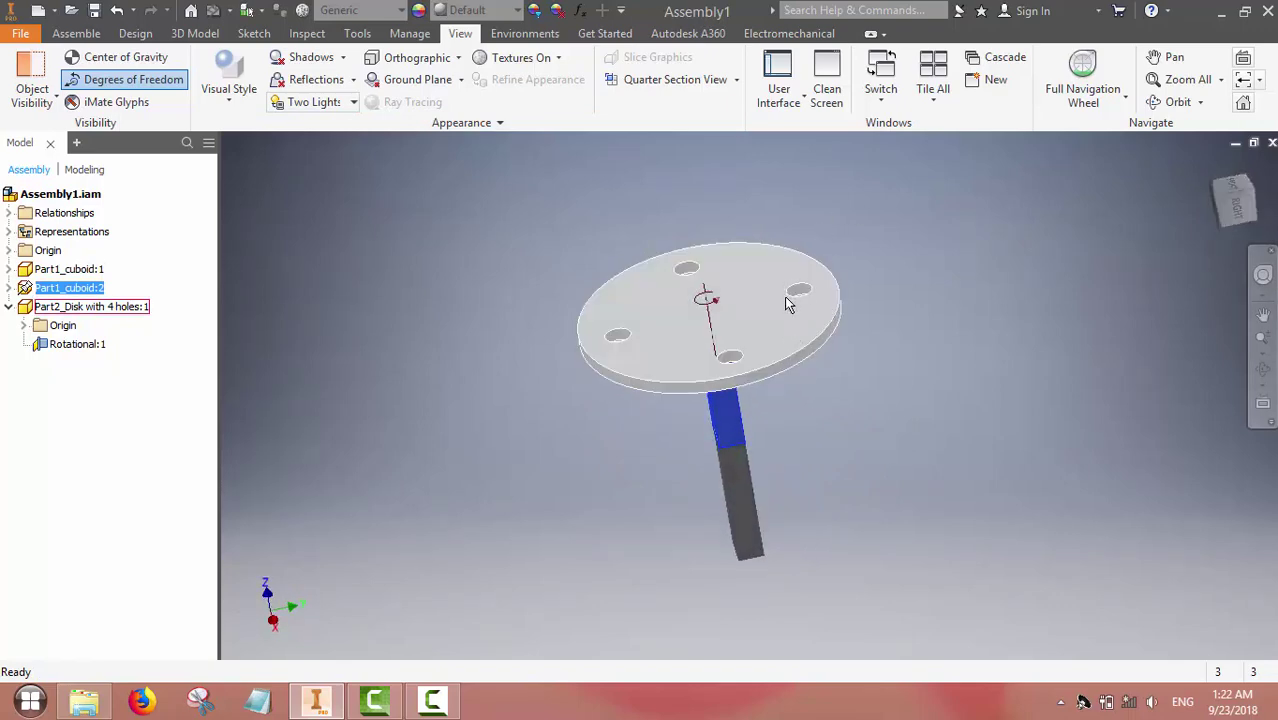
{"action": "left_click_drag", "start_coordinate": [800, 298], "coordinate": [613, 340]}
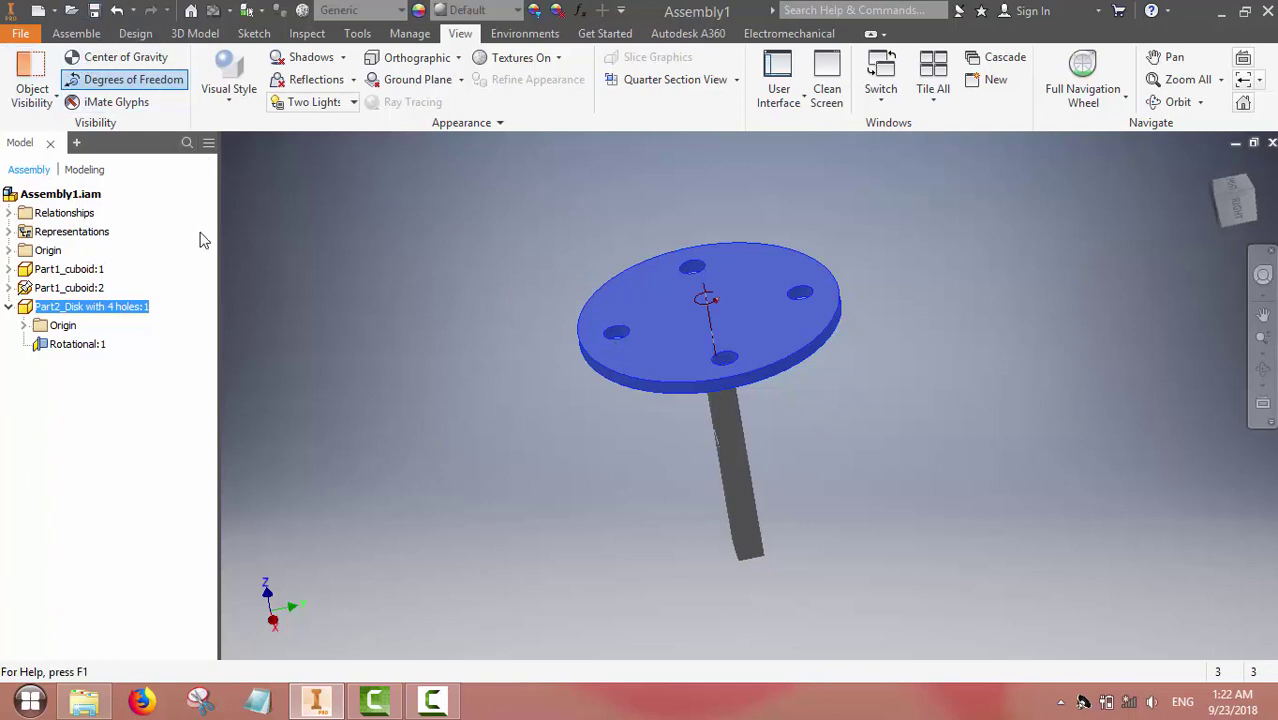
{"action": "left_click", "coordinate": [1250, 216]}
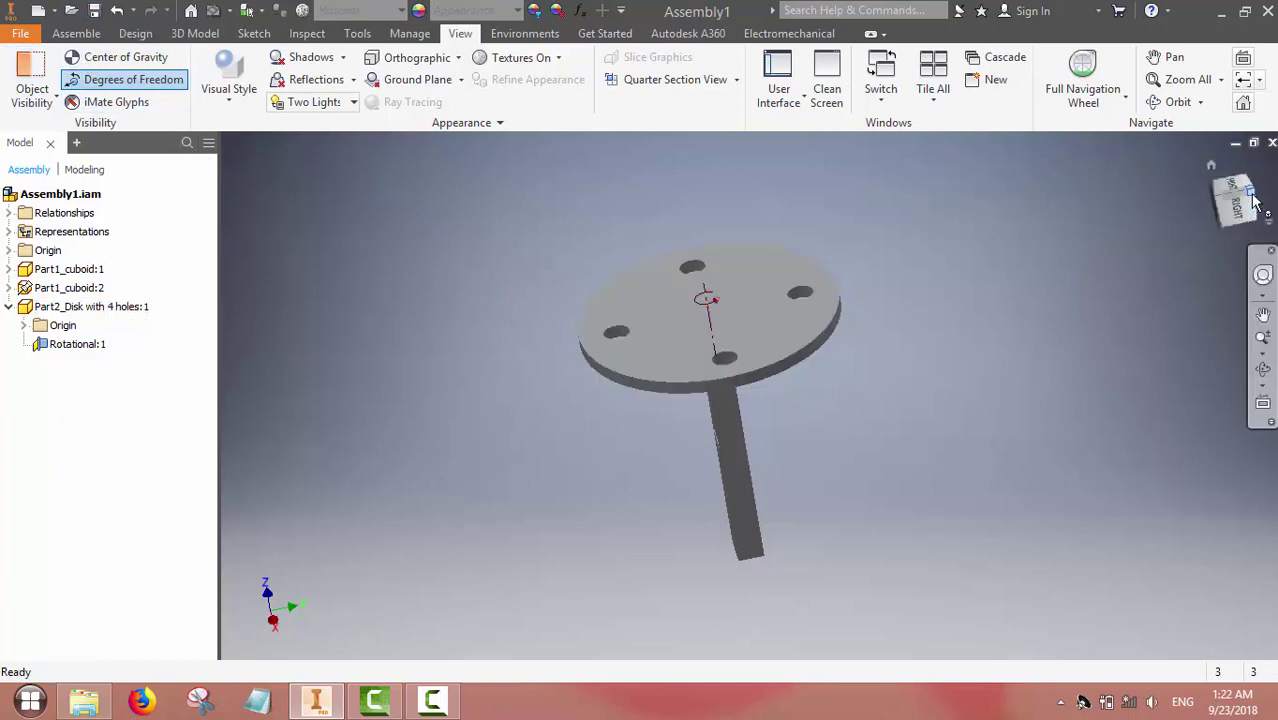
{"action": "mouse_move", "coordinate": [1240, 205]}
{"action": "left_mouse_down"}
{"action": "mouse_move", "coordinate": [1226, 204]}
{"action": "mouse_move", "coordinate": [1240, 195]}
{"action": "left_mouse_up"}
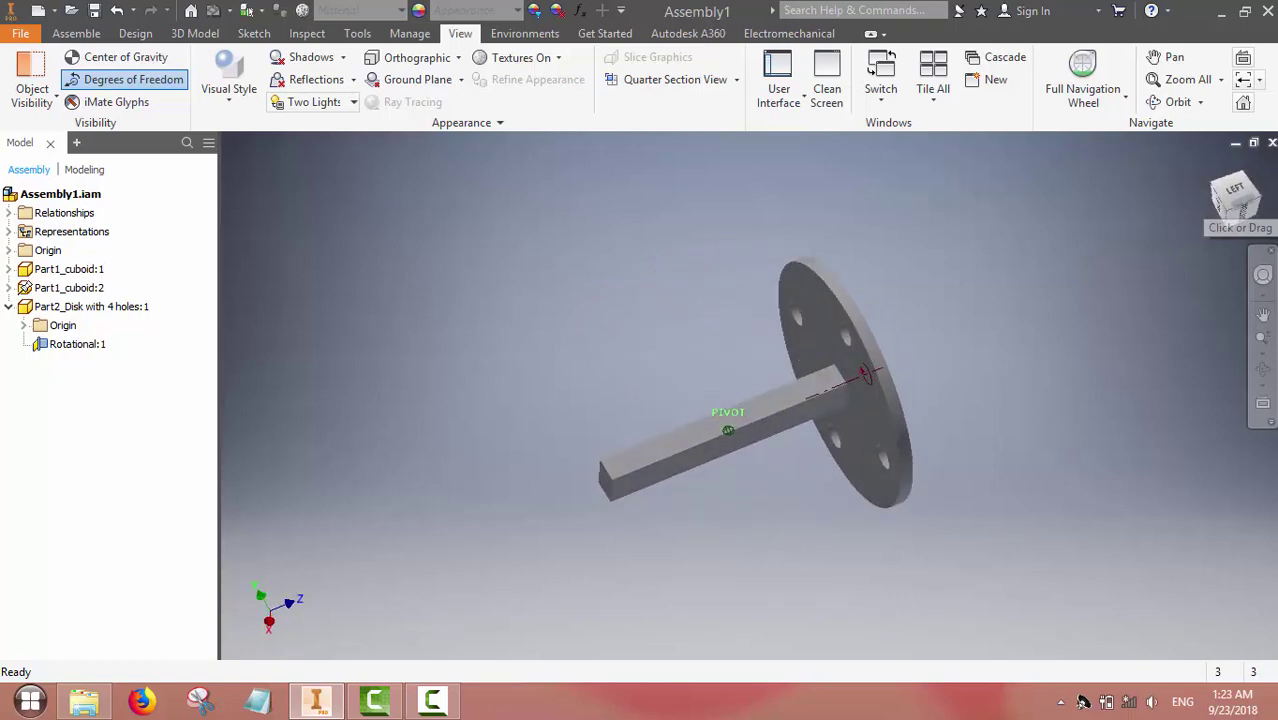
{"action": "left_click_drag", "start_coordinate": [826, 341], "coordinate": [898, 478]}
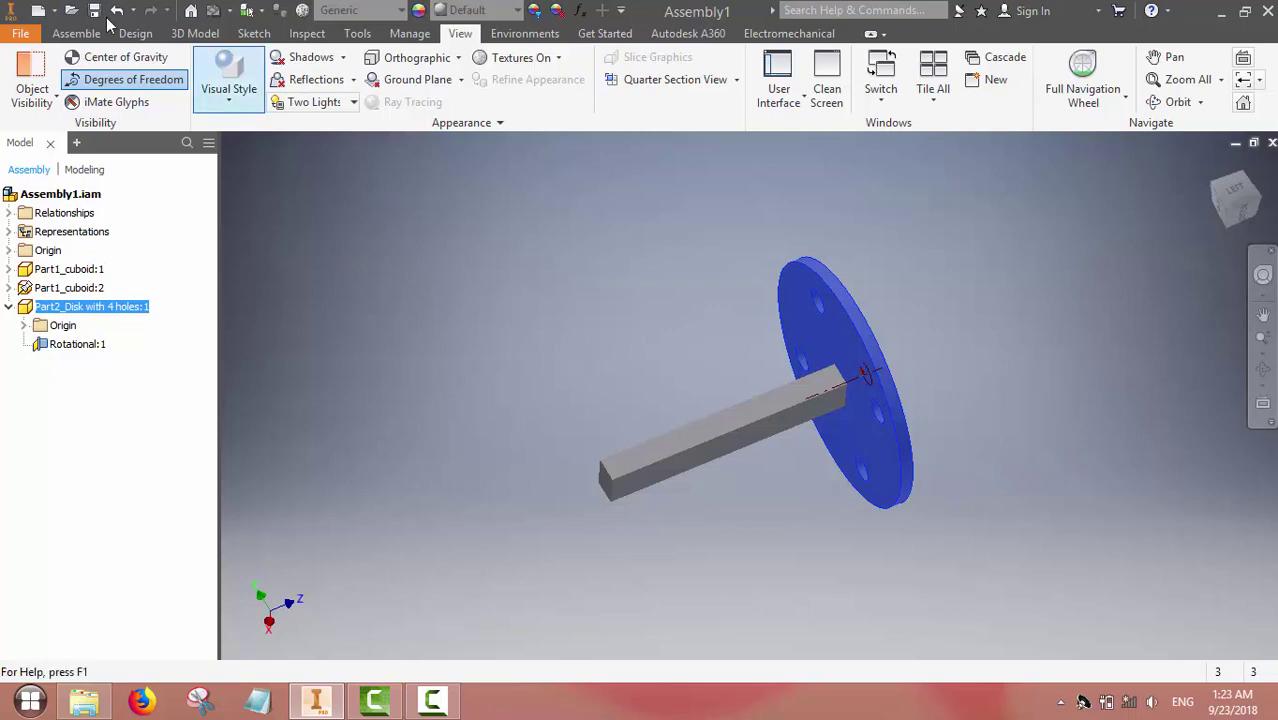
Place a second instance of Part2_Disk with 4 holes and position it beyond the bar's free end
{"action": "left_click", "coordinate": [72, 36]}
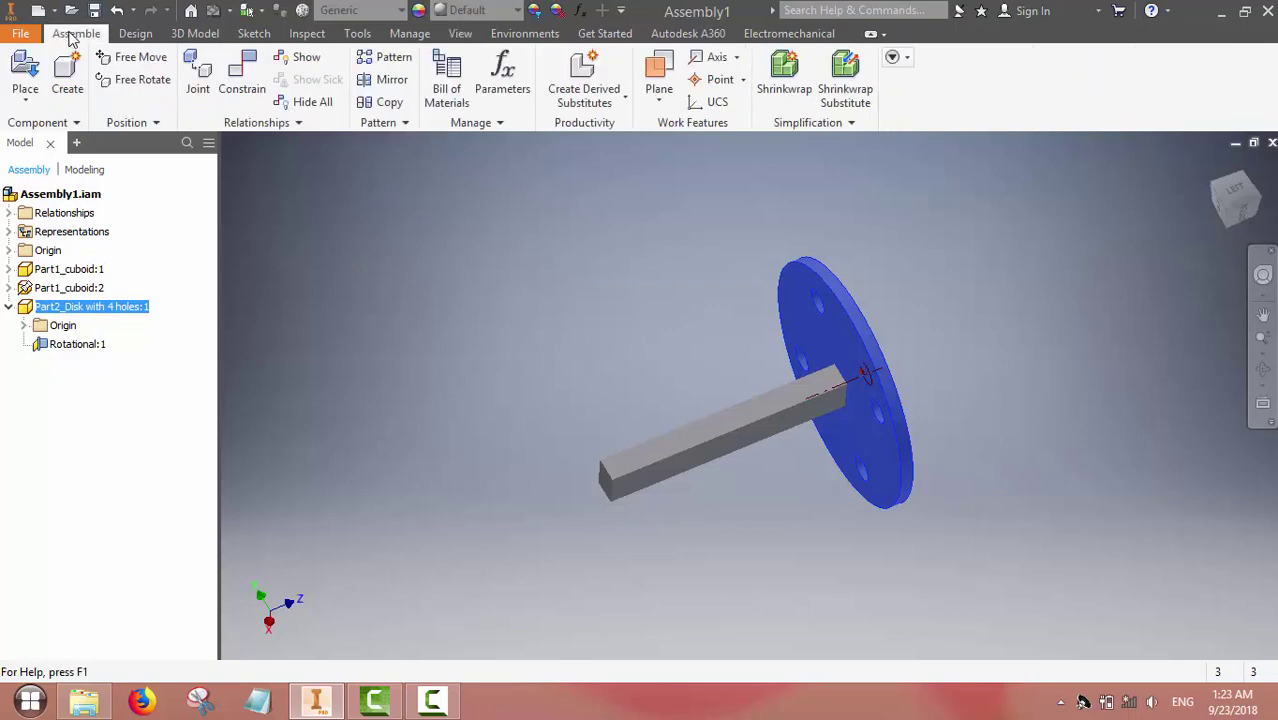
{"action": "left_click", "coordinate": [26, 72]}
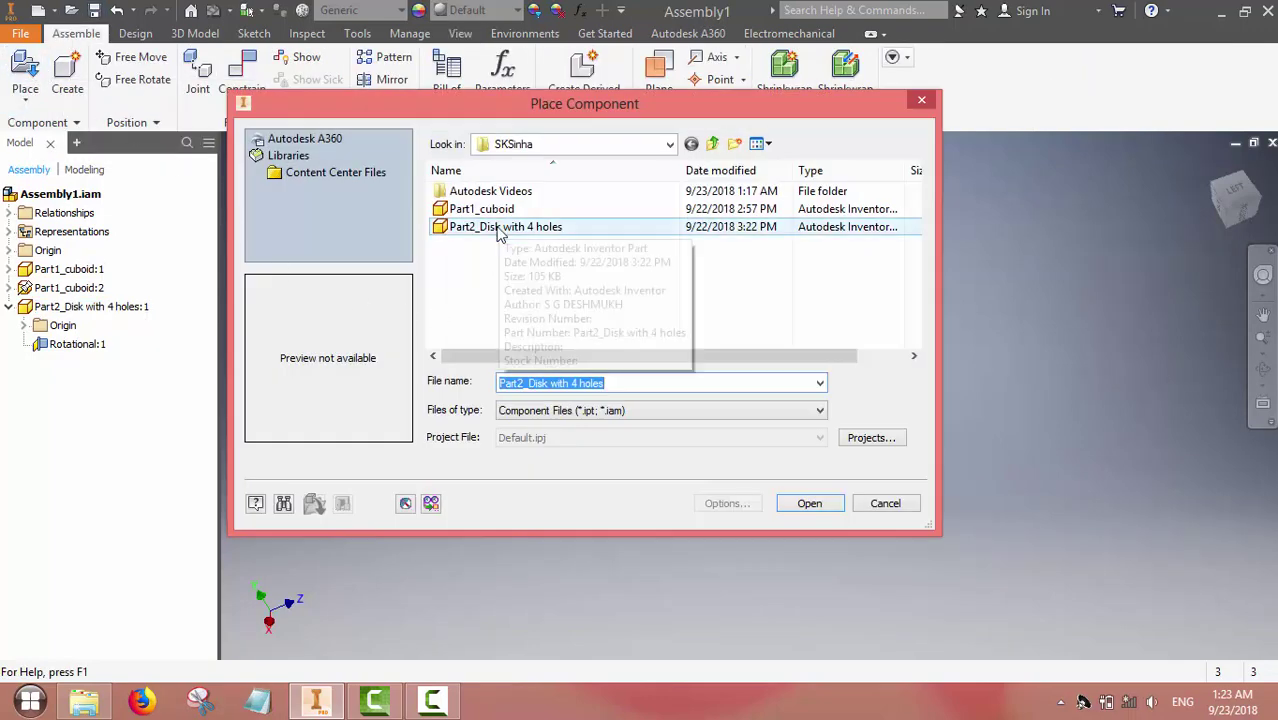
{"action": "double_click", "coordinate": [492, 227]}
{"action": "left_click", "coordinate": [435, 368]}
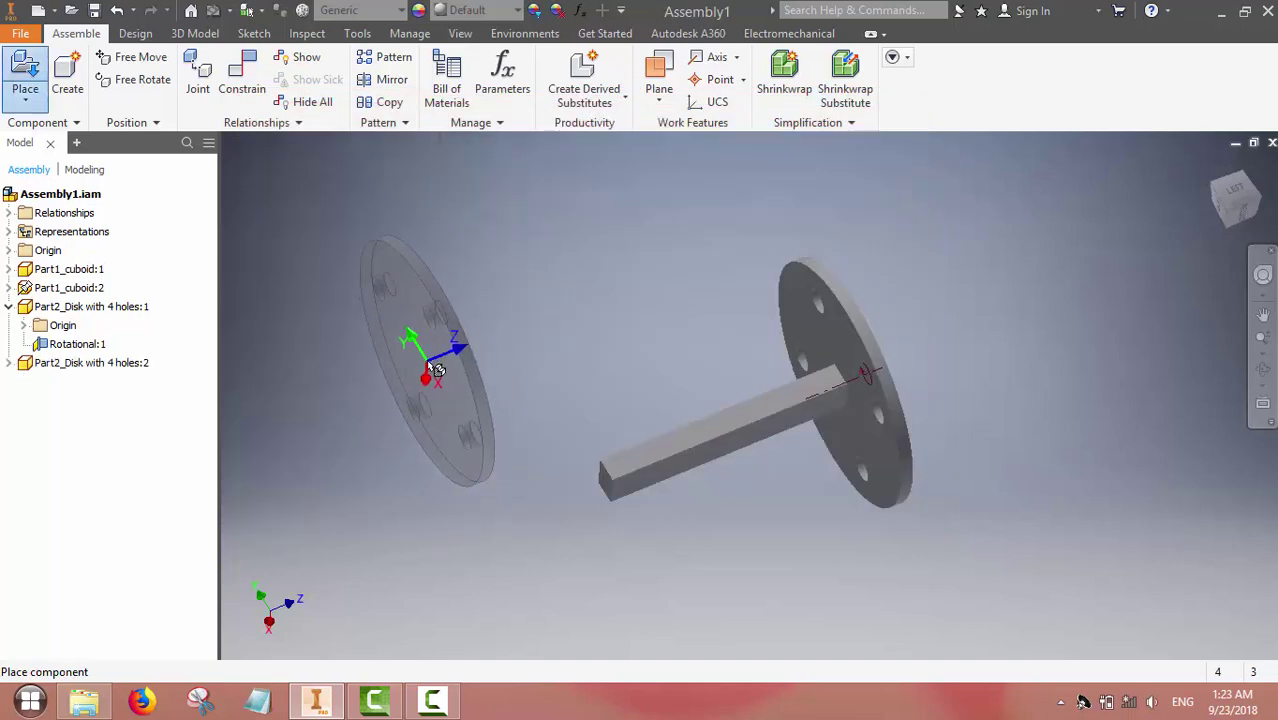
{"action": "right_click", "coordinate": [462, 394]}
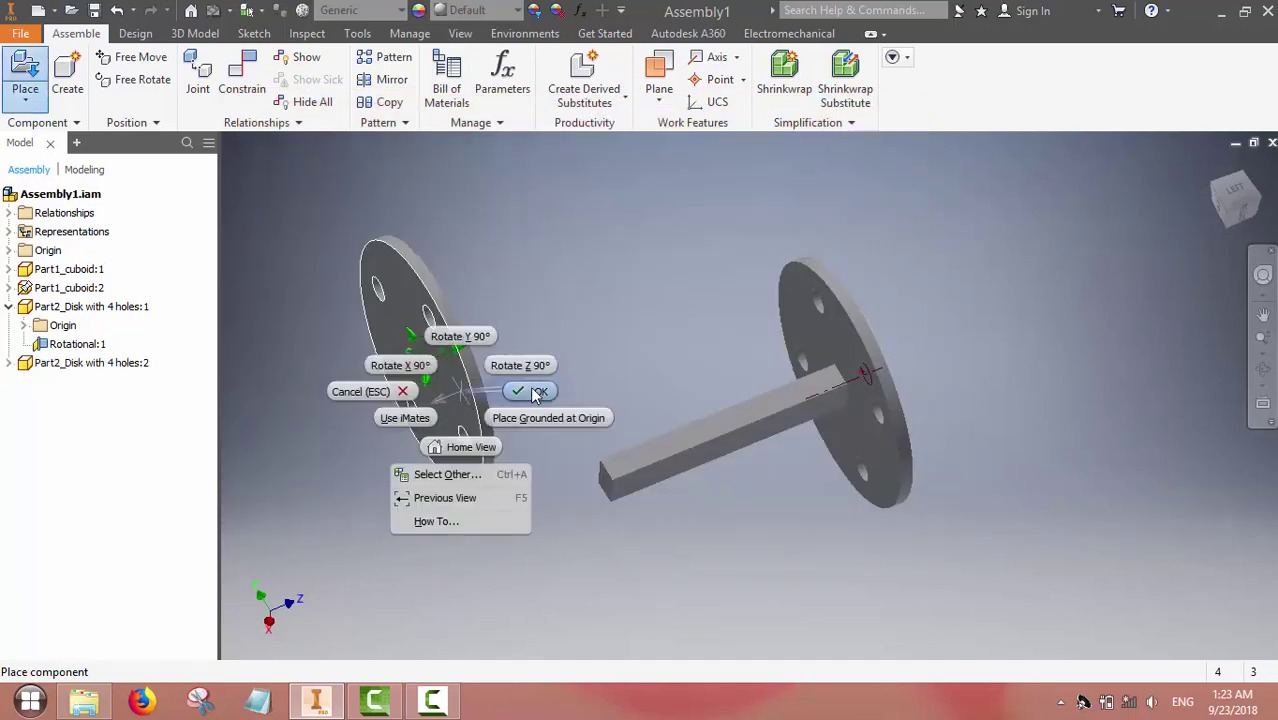
{"action": "left_click", "coordinate": [533, 393]}
{"action": "left_click_drag", "start_coordinate": [455, 388], "coordinate": [425, 418]}
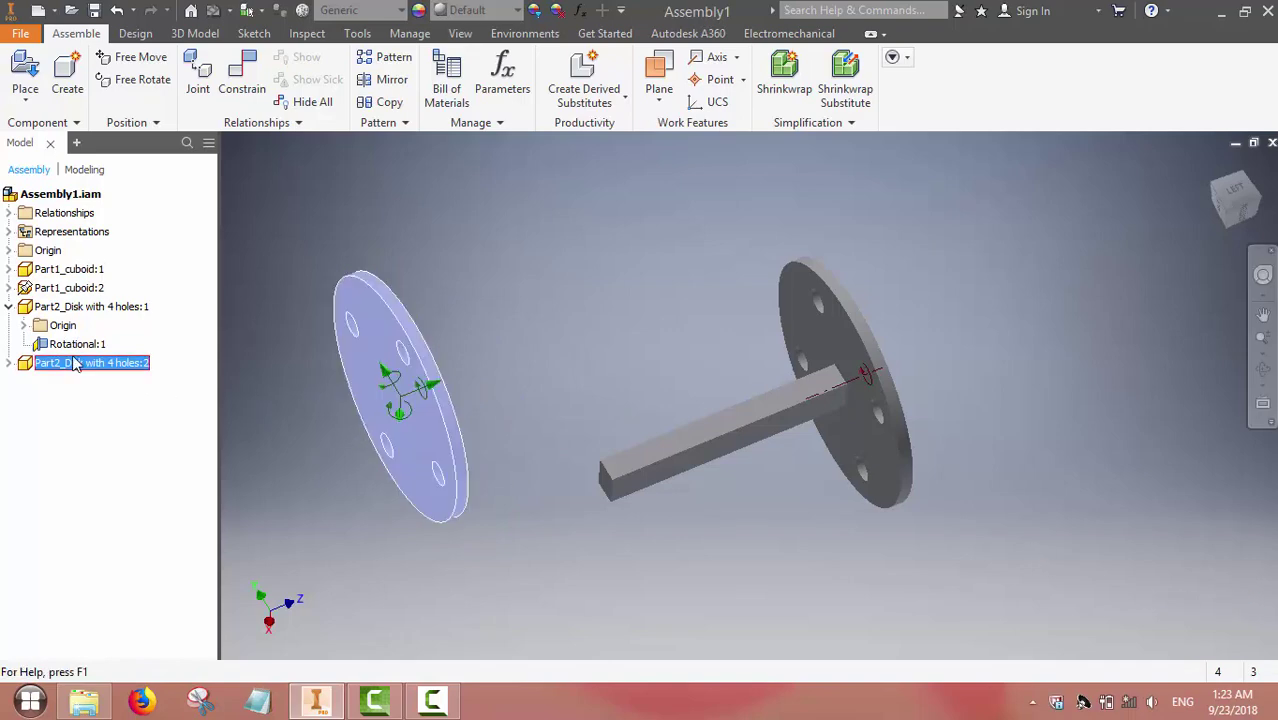
{"action": "left_click", "coordinate": [198, 70]}
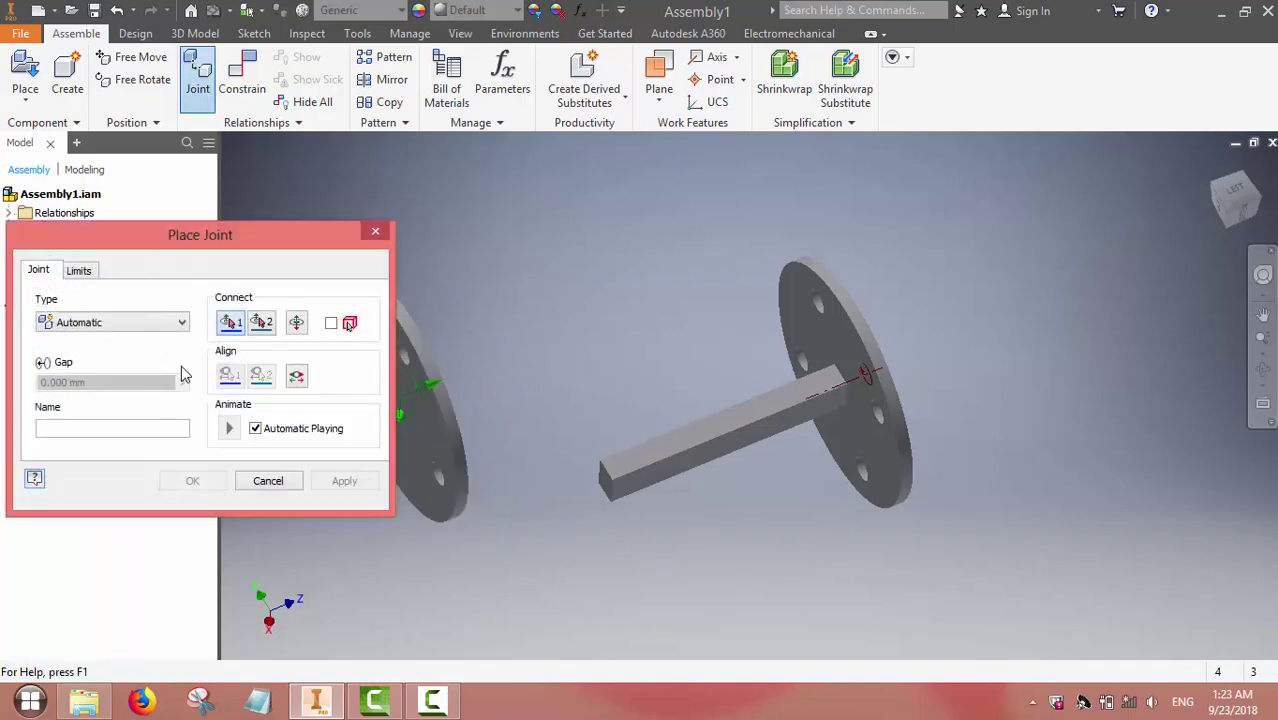
{"action": "left_click", "coordinate": [182, 324]}
{"action": "left_click", "coordinate": [185, 338]}
{"action": "left_click", "coordinate": [374, 235]}
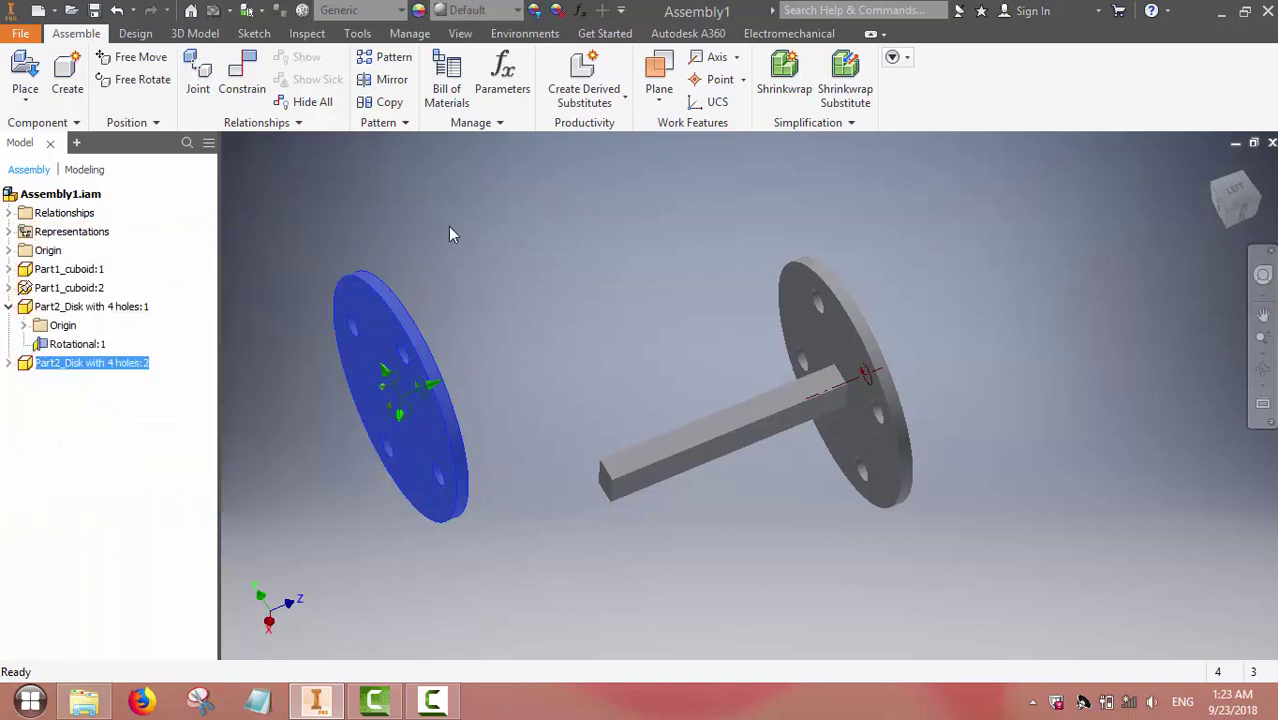
Place a Rotational joint from the second disk's face center to the center of the bar's free end face with 0 mm gap
{"action": "left_click", "coordinate": [201, 68]}
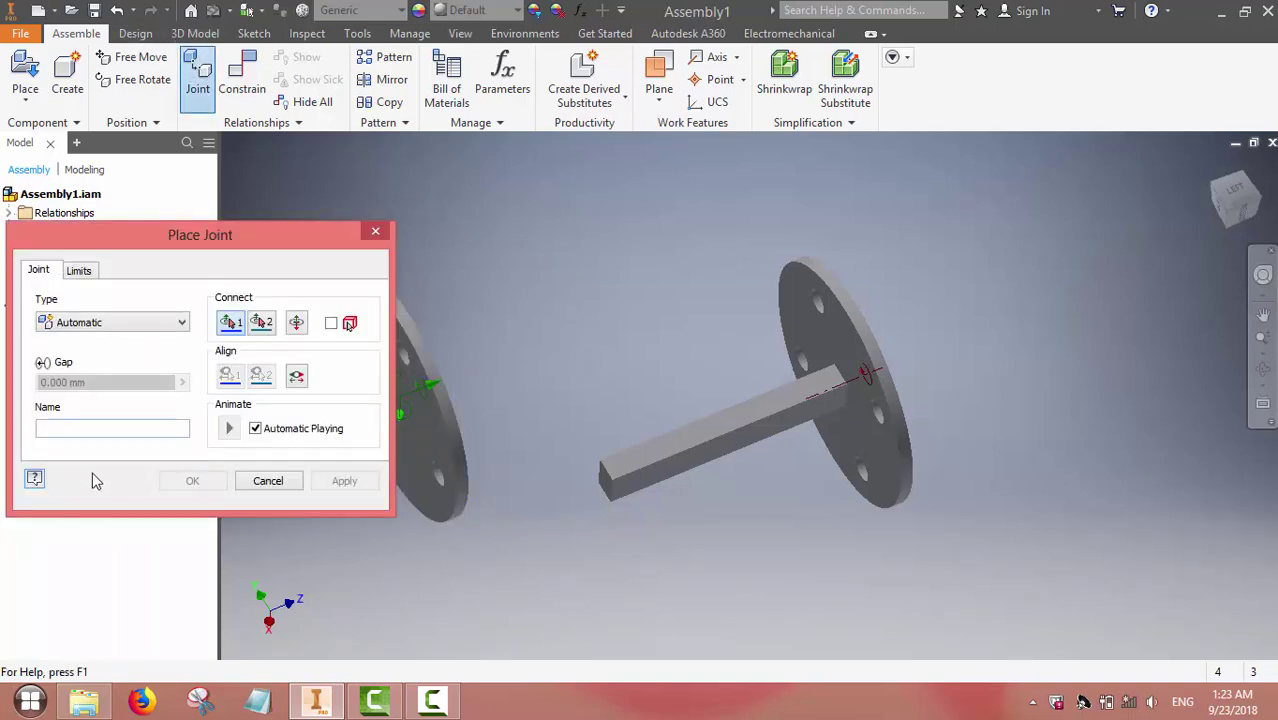
{"action": "left_click", "coordinate": [160, 323]}
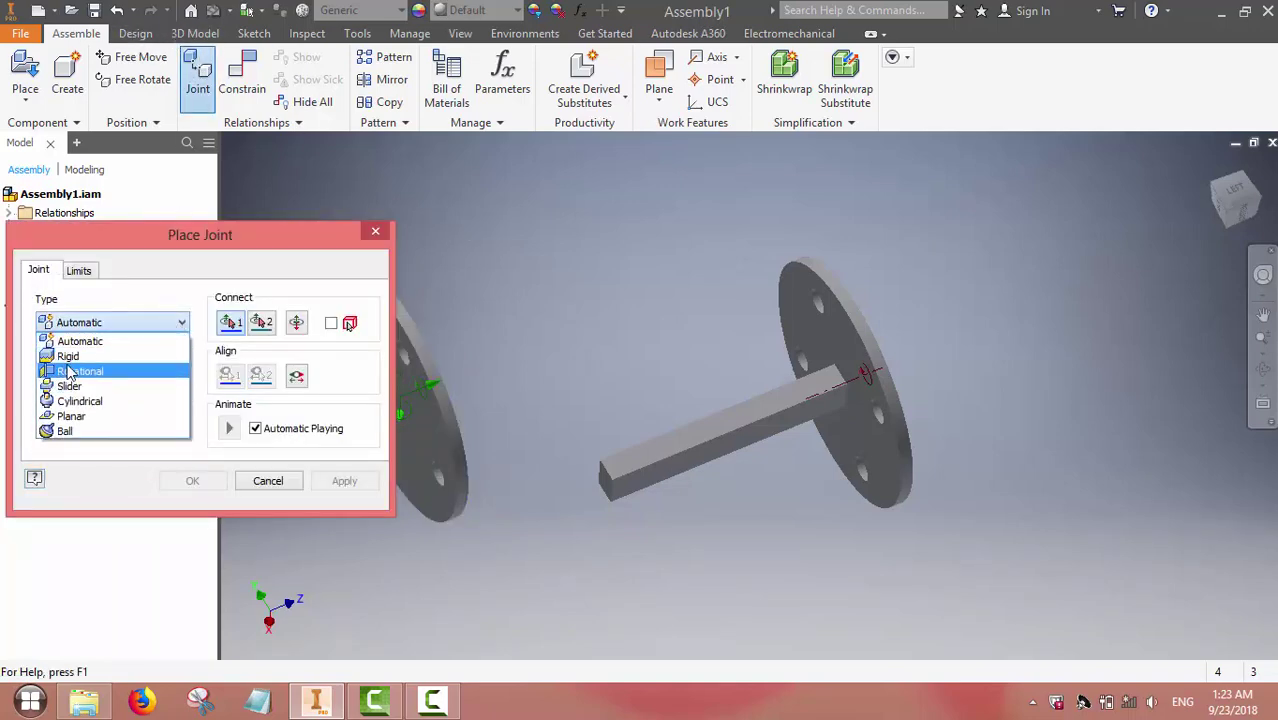
{"action": "left_click", "coordinate": [160, 370]}
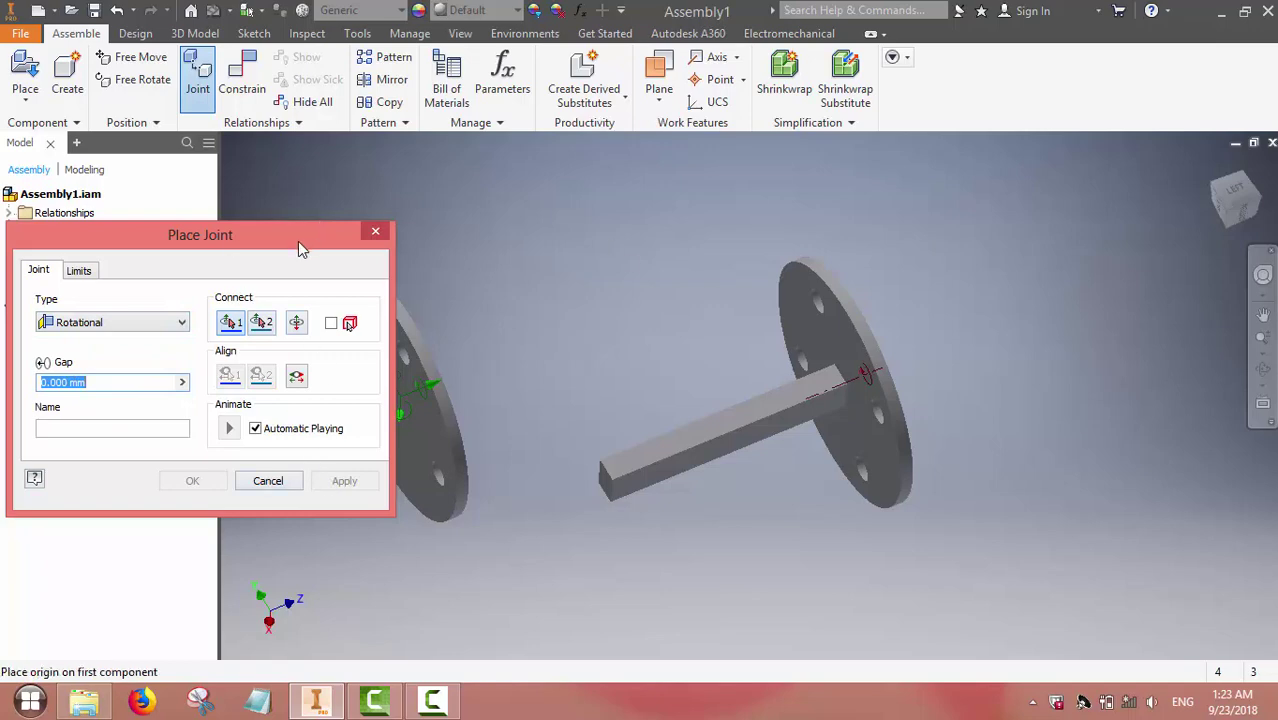
{"action": "left_click_drag", "start_coordinate": [301, 247], "coordinate": [260, 88]}
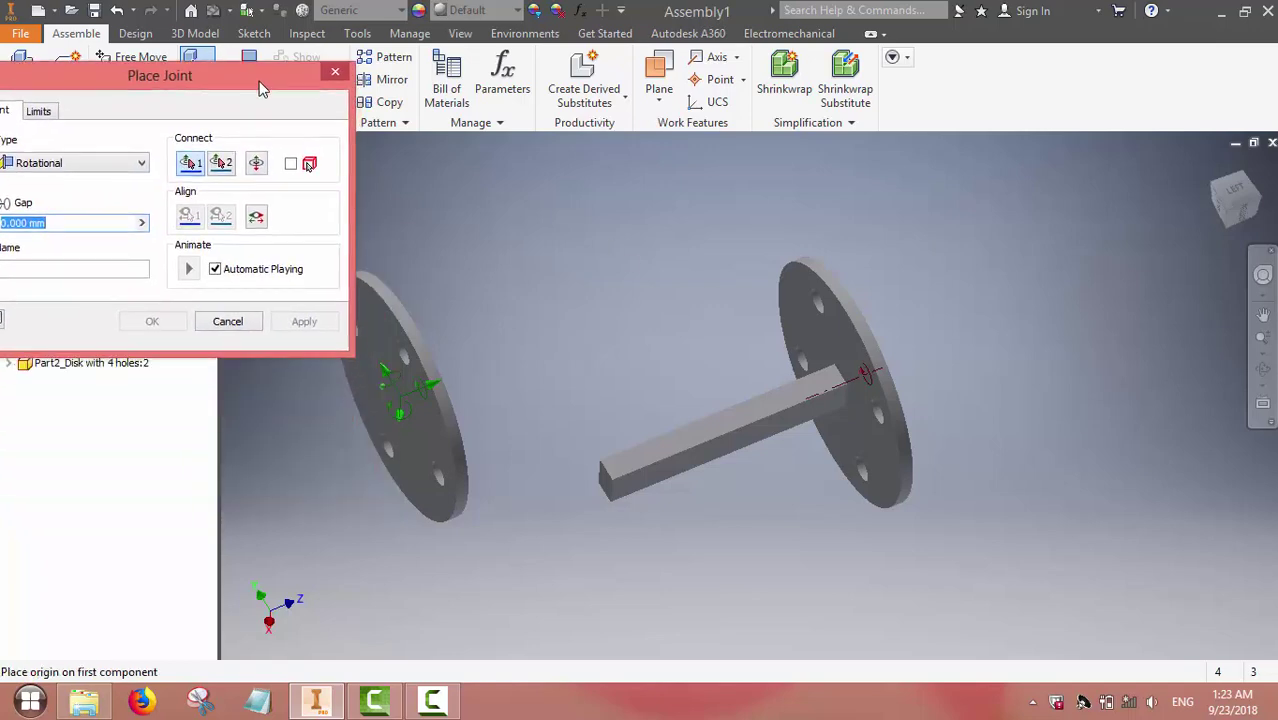
{"action": "left_click", "coordinate": [1256, 209]}
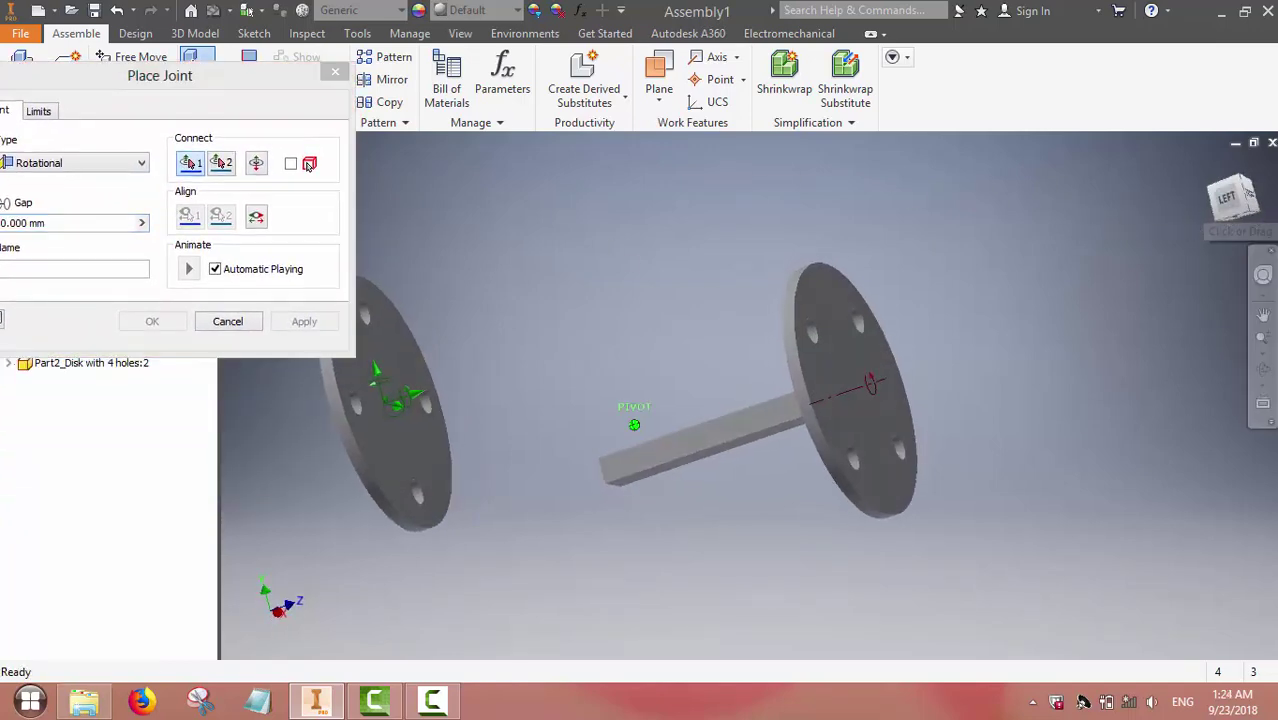
{"action": "left_click", "coordinate": [392, 404]}
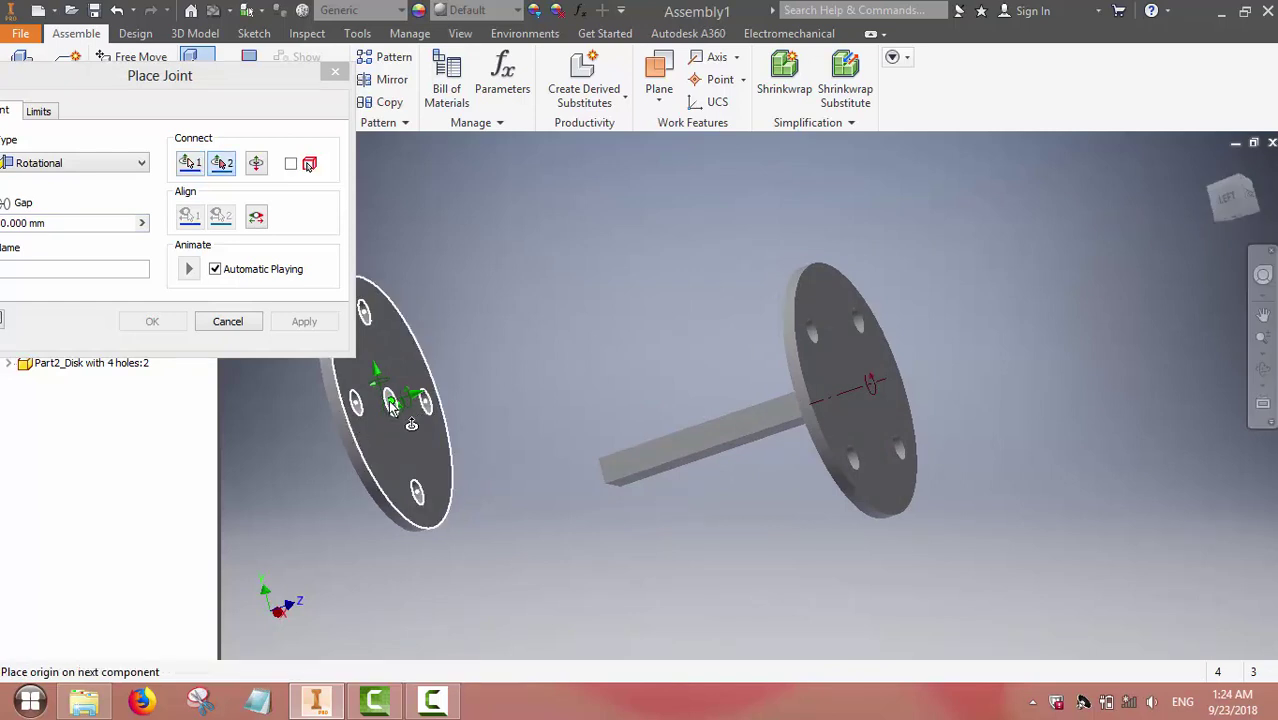
{"action": "left_click", "coordinate": [1218, 226]}
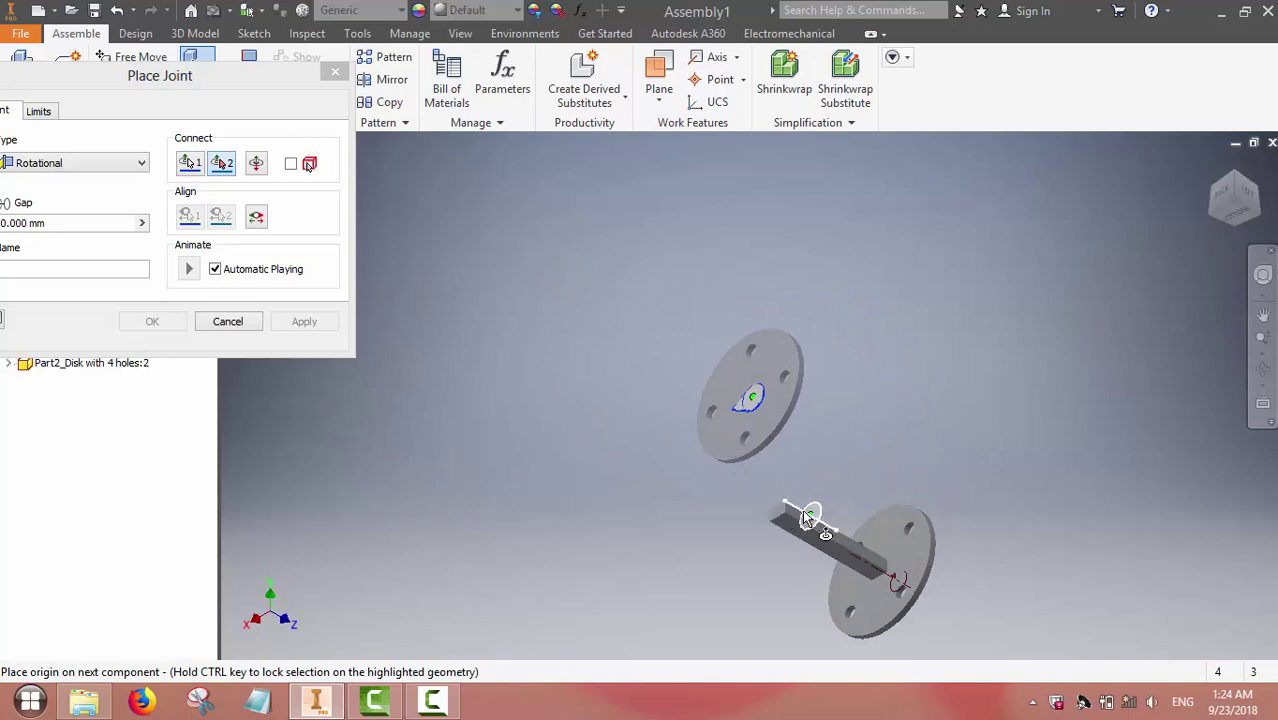
{"action": "scroll", "coordinate": [697, 519], "scroll_direction": "down", "scroll_amount": 3}
{"action": "left_click", "coordinate": [746, 514]}
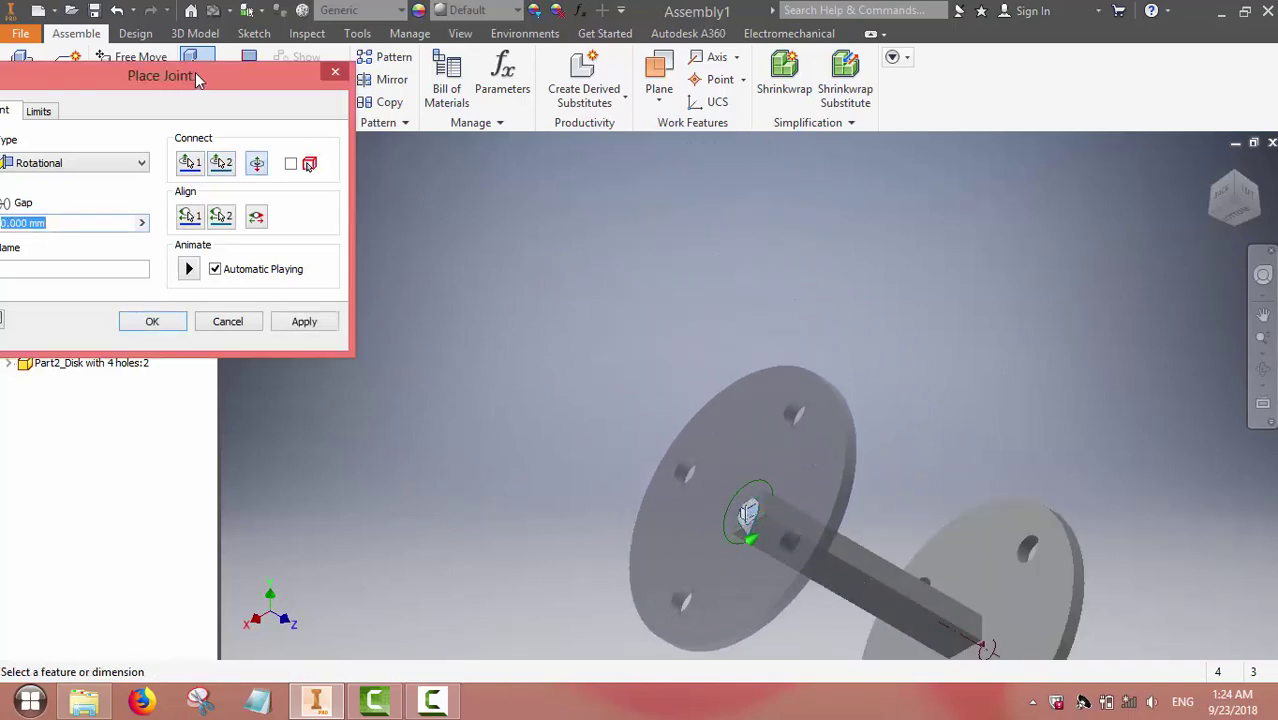
{"action": "left_click_drag", "start_coordinate": [195, 72], "coordinate": [324, 86]}
{"action": "left_click", "coordinate": [430, 336]}
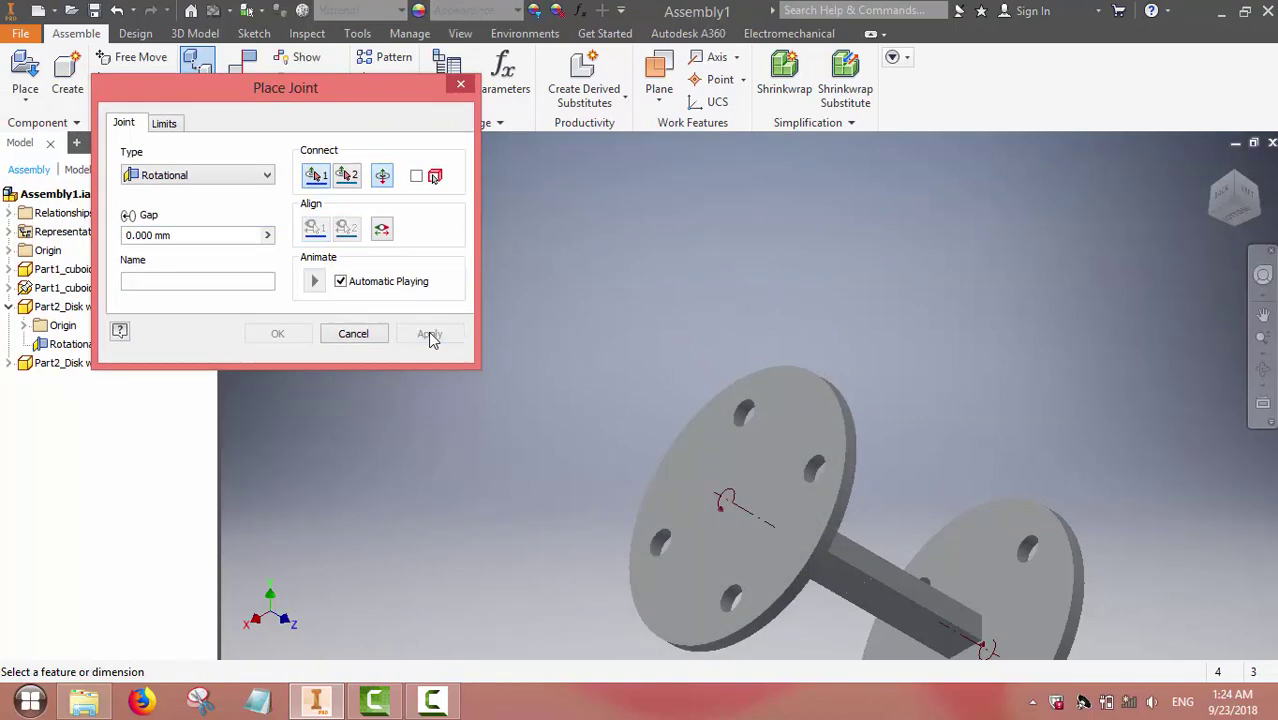
{"action": "left_click", "coordinate": [459, 83]}
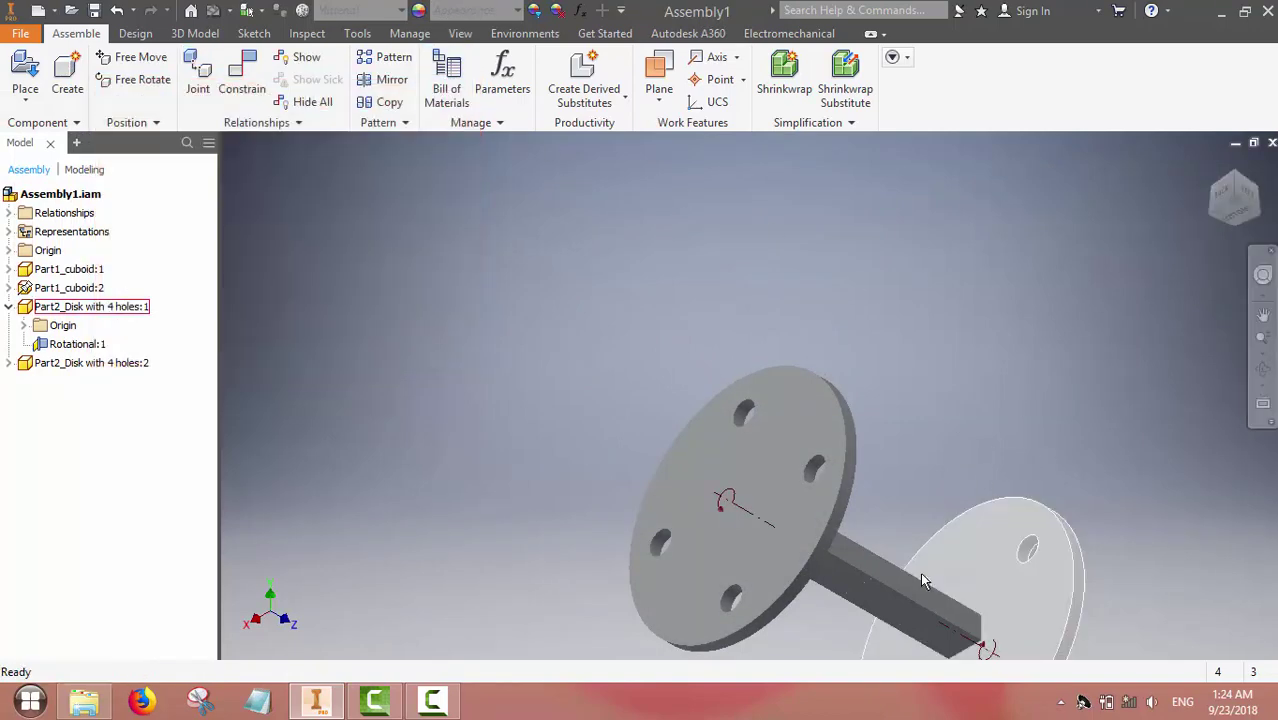
Unground Part1_cuboid:2 and move the whole assembly up toward the middle of the view
{"action": "left_click", "coordinate": [862, 553]}
{"action": "left_click", "coordinate": [823, 538]}
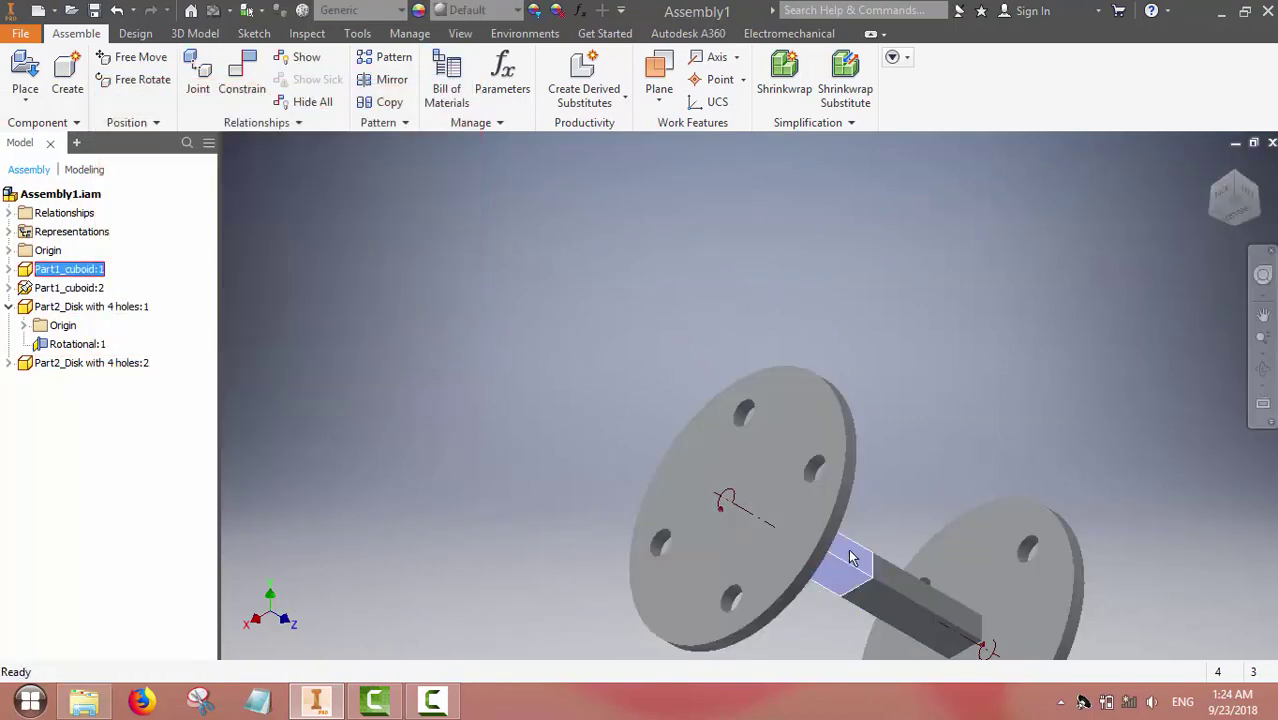
{"action": "right_click", "coordinate": [851, 554]}
{"action": "left_click", "coordinate": [818, 517]}
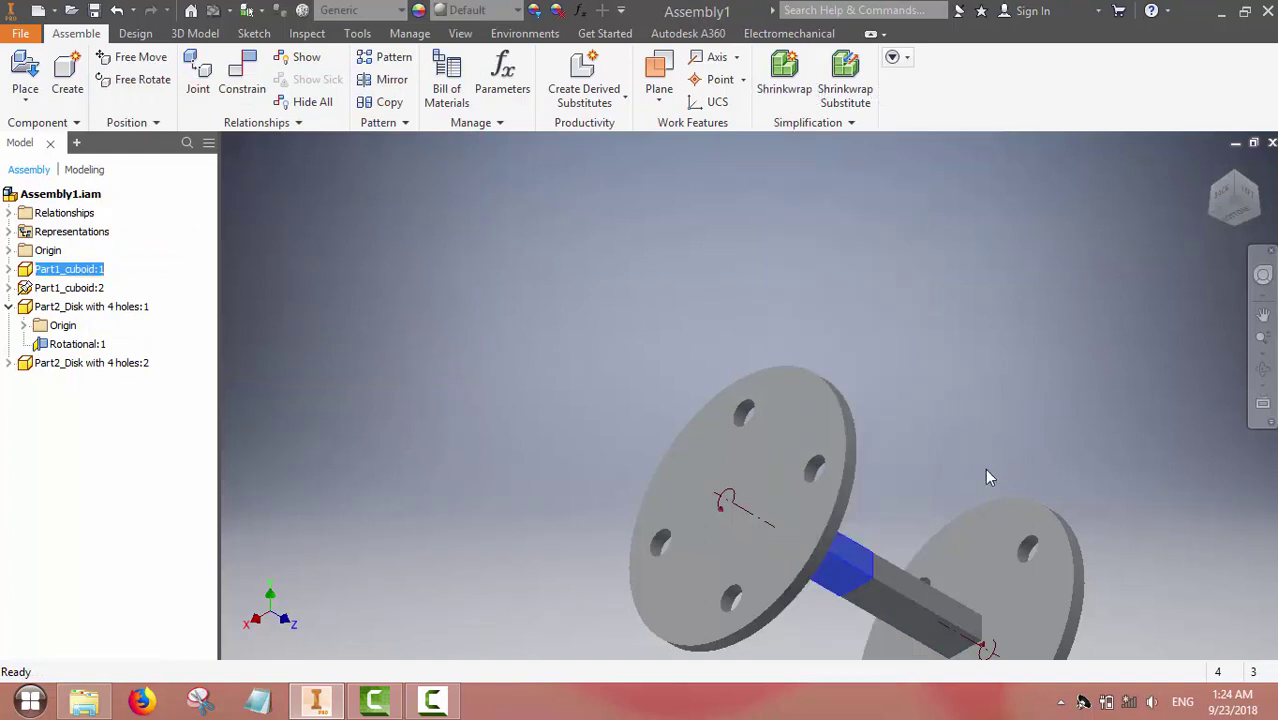
{"action": "right_click", "coordinate": [914, 604]}
{"action": "left_click", "coordinate": [876, 364]}
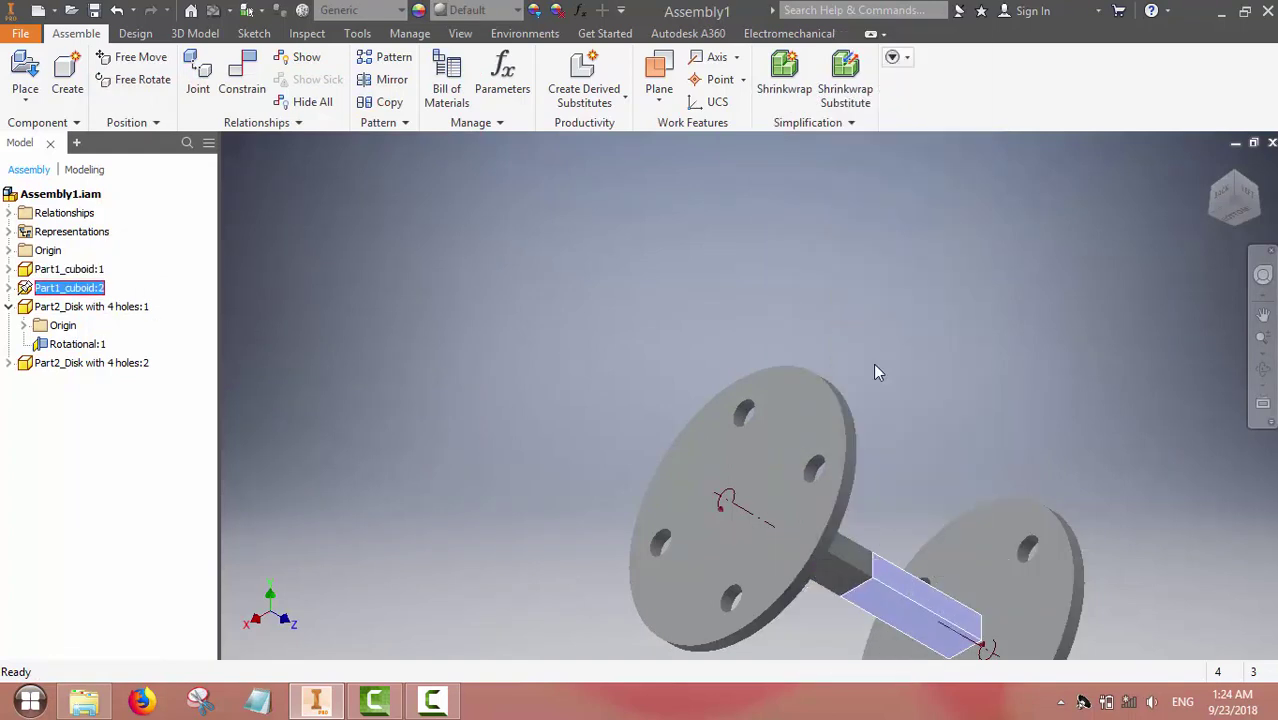
{"action": "left_click_drag", "start_coordinate": [913, 600], "coordinate": [852, 388]}
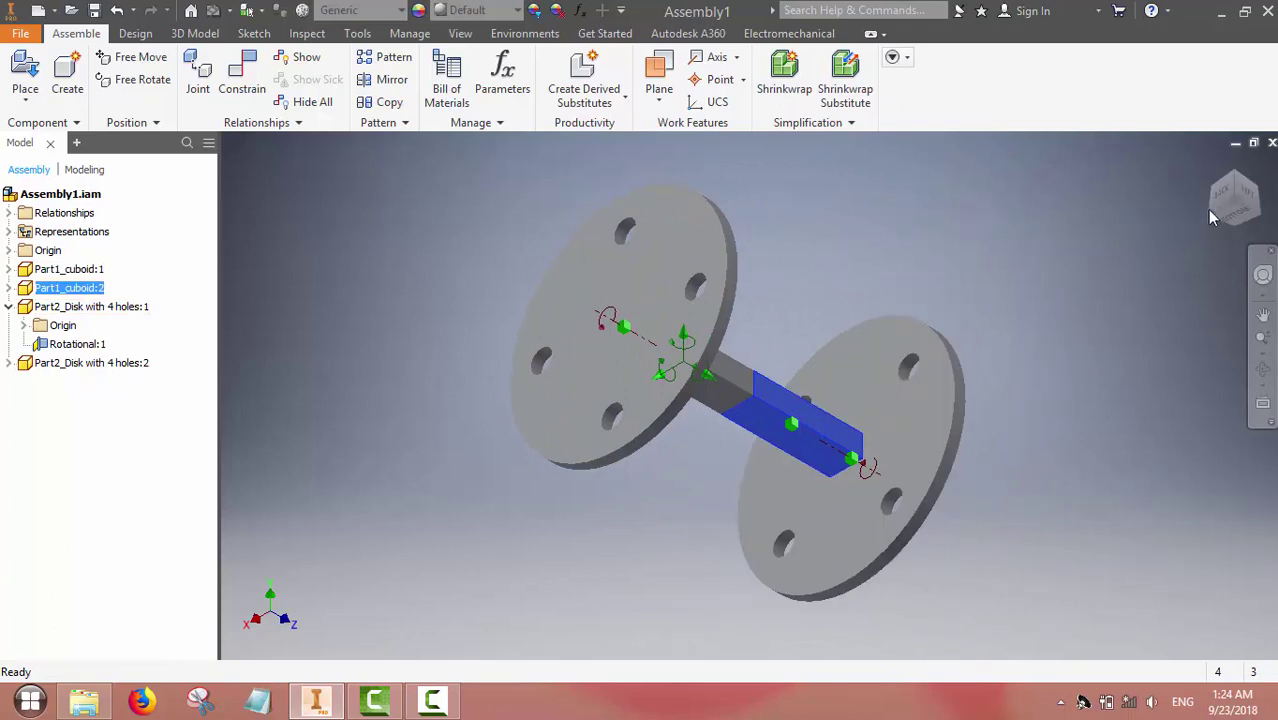
{"action": "key", "text": "Escape"}
Ground Part1_cuboid:2 and rotate both disks about the bar to test their Rotational joints
{"action": "left_click_drag", "start_coordinate": [1240, 207], "coordinate": [1236, 204]}
{"action": "mouse_move", "coordinate": [830, 370]}
{"action": "left_mouse_down"}
{"action": "mouse_move", "coordinate": [906, 323]}
{"action": "mouse_move", "coordinate": [816, 373]}
{"action": "left_mouse_up"}
{"action": "left_click", "coordinate": [784, 378]}
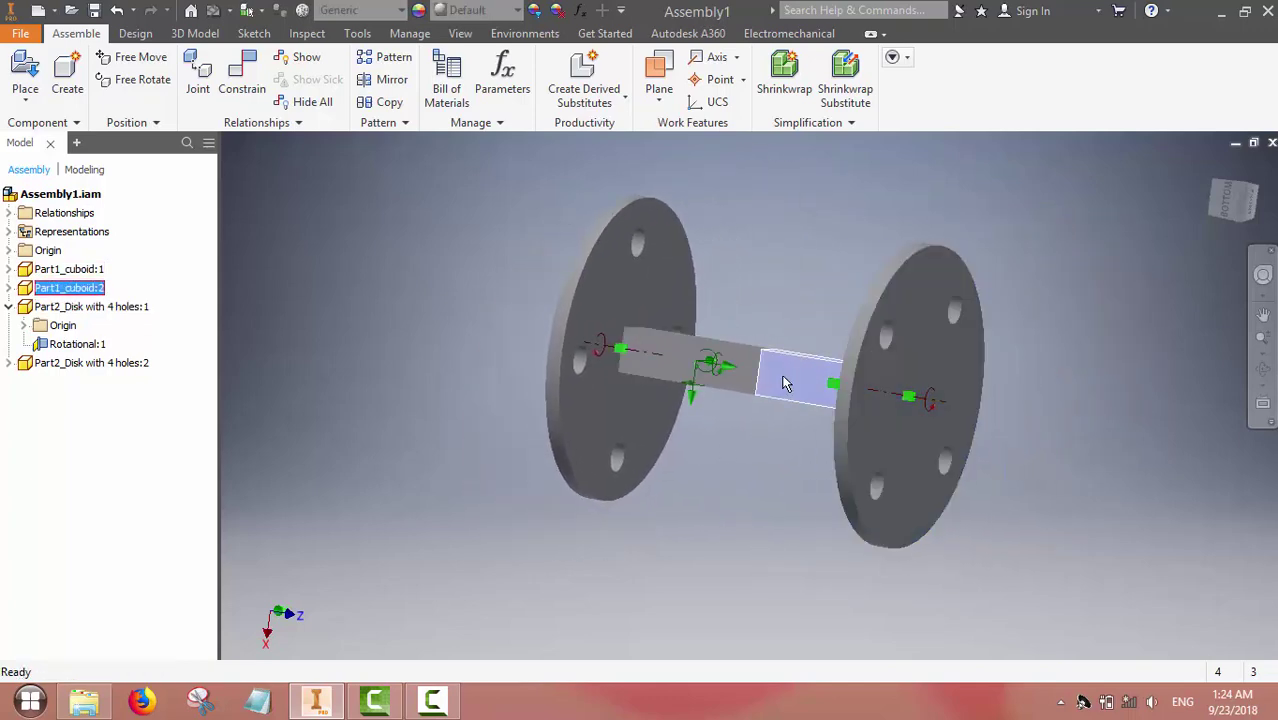
{"action": "right_click", "coordinate": [784, 378]}
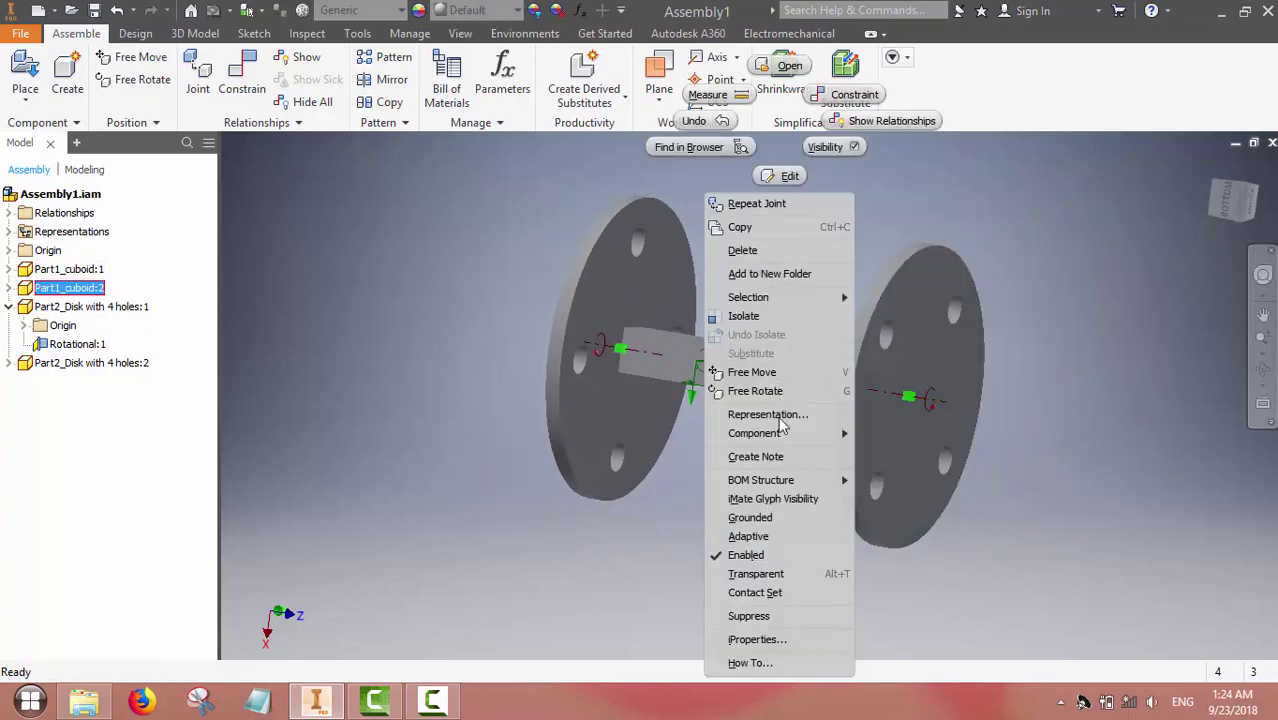
{"action": "left_click", "coordinate": [750, 517]}
{"action": "left_click_drag", "start_coordinate": [958, 312], "coordinate": [970, 334]}
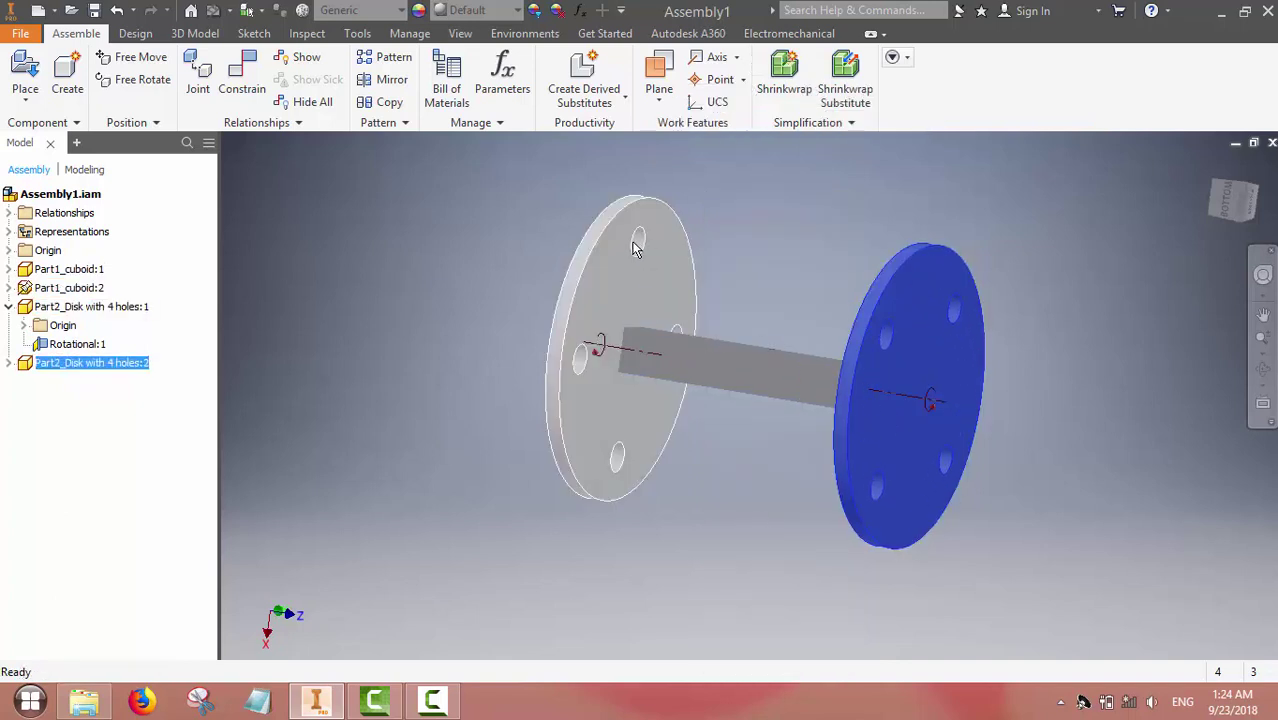
{"action": "left_click_drag", "start_coordinate": [680, 284], "coordinate": [584, 293]}
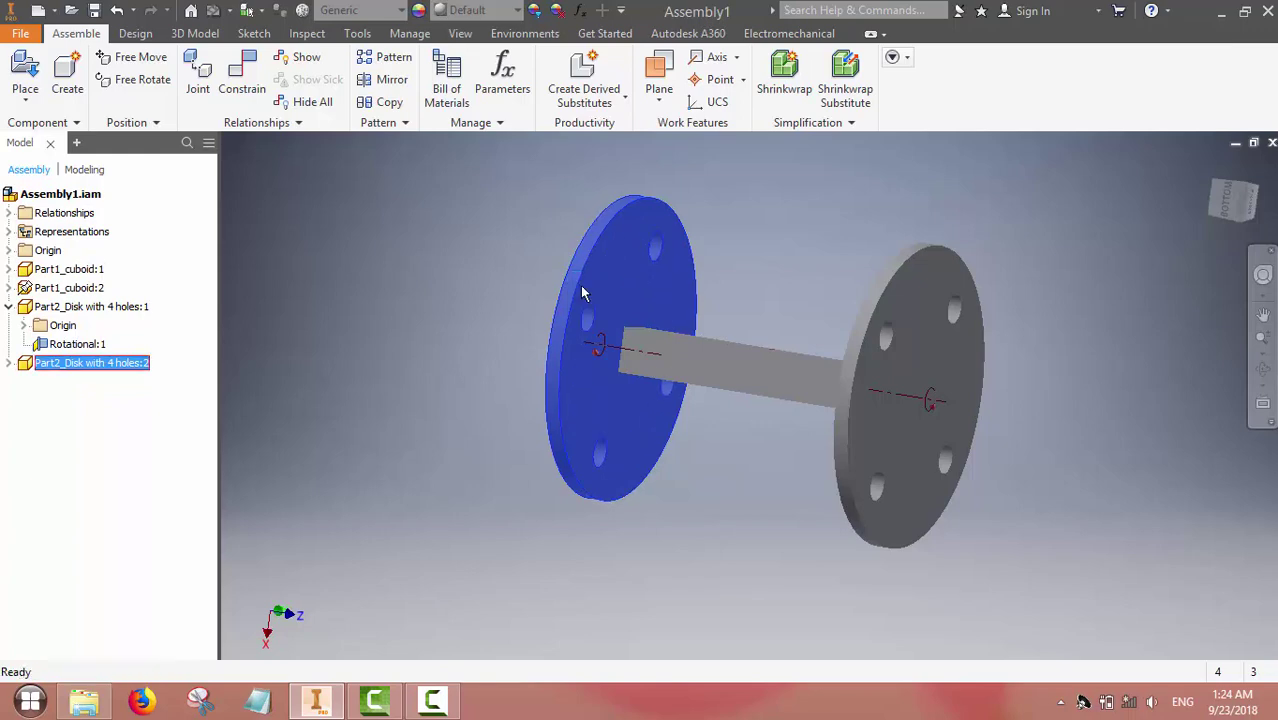
Save the assembly under the new name "Assembly_shaft and wheel" as an Autodesk Inventor assembly (*.iam)
{"action": "left_click", "coordinate": [410, 388]}
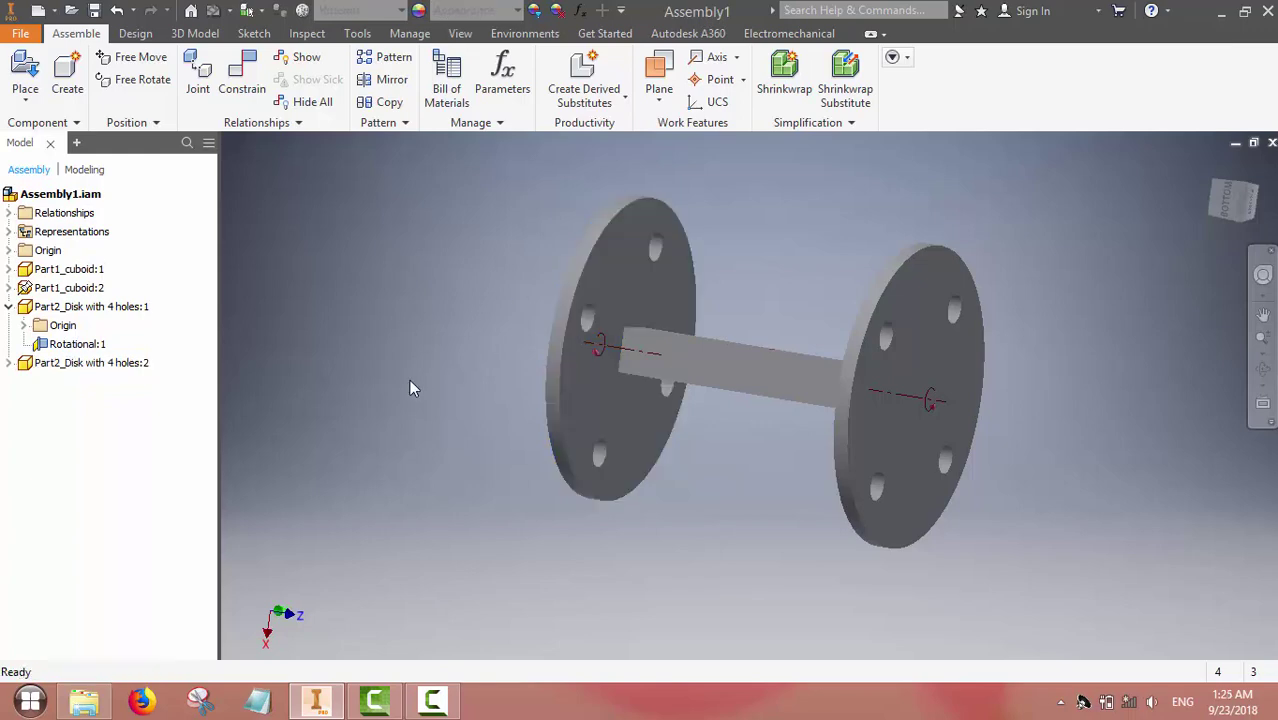
{"action": "left_click", "coordinate": [20, 34]}
{"action": "mouse_move", "coordinate": [108, 231]}
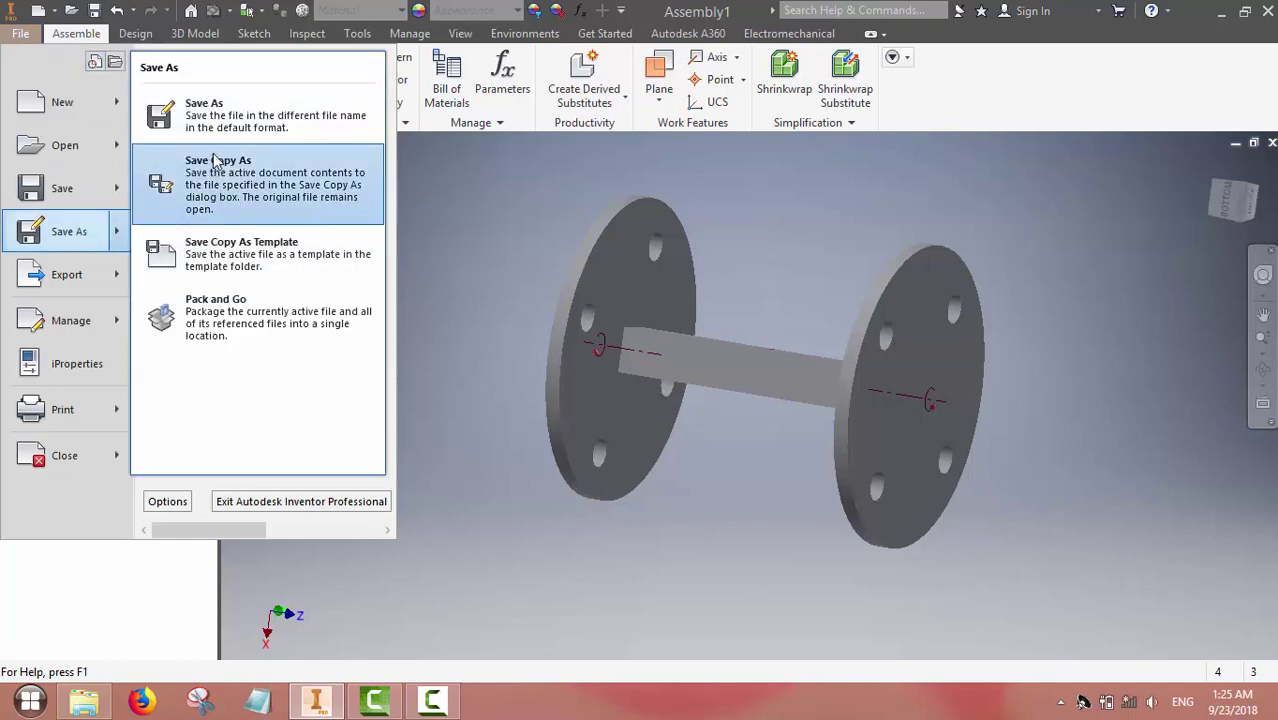
{"action": "left_click", "coordinate": [215, 115]}
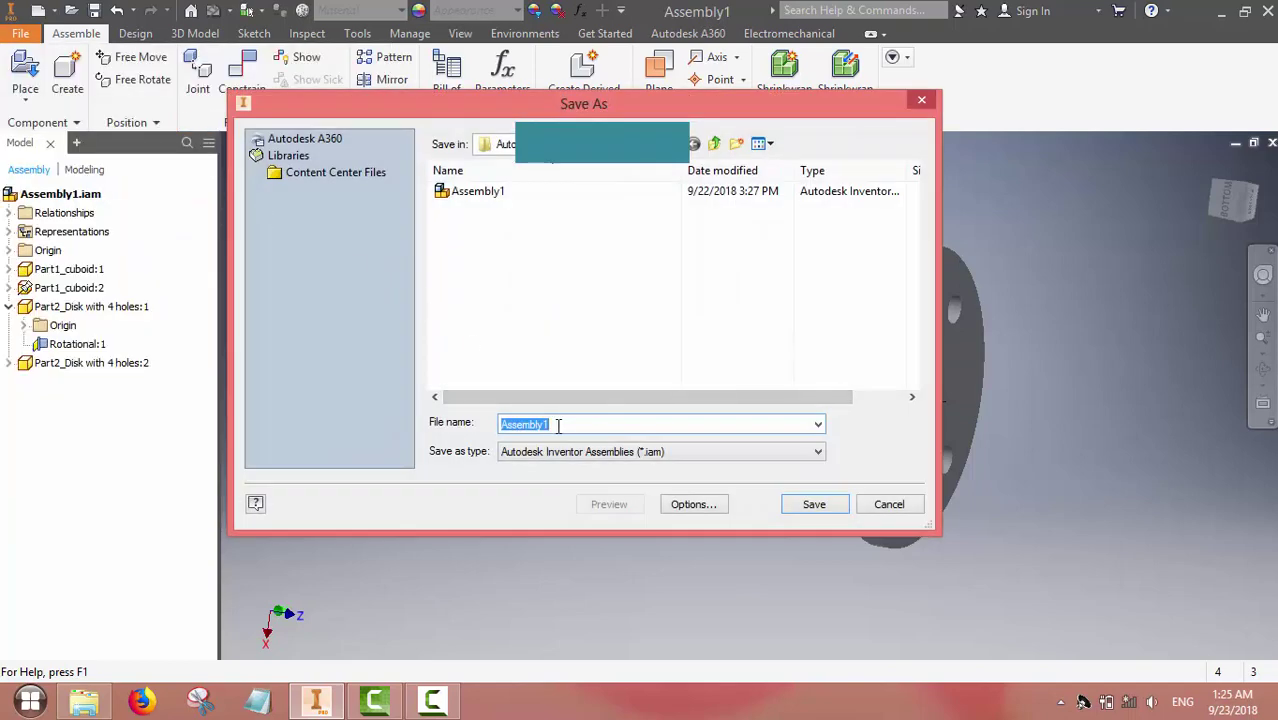
{"action": "key", "text": "BackSpace"}
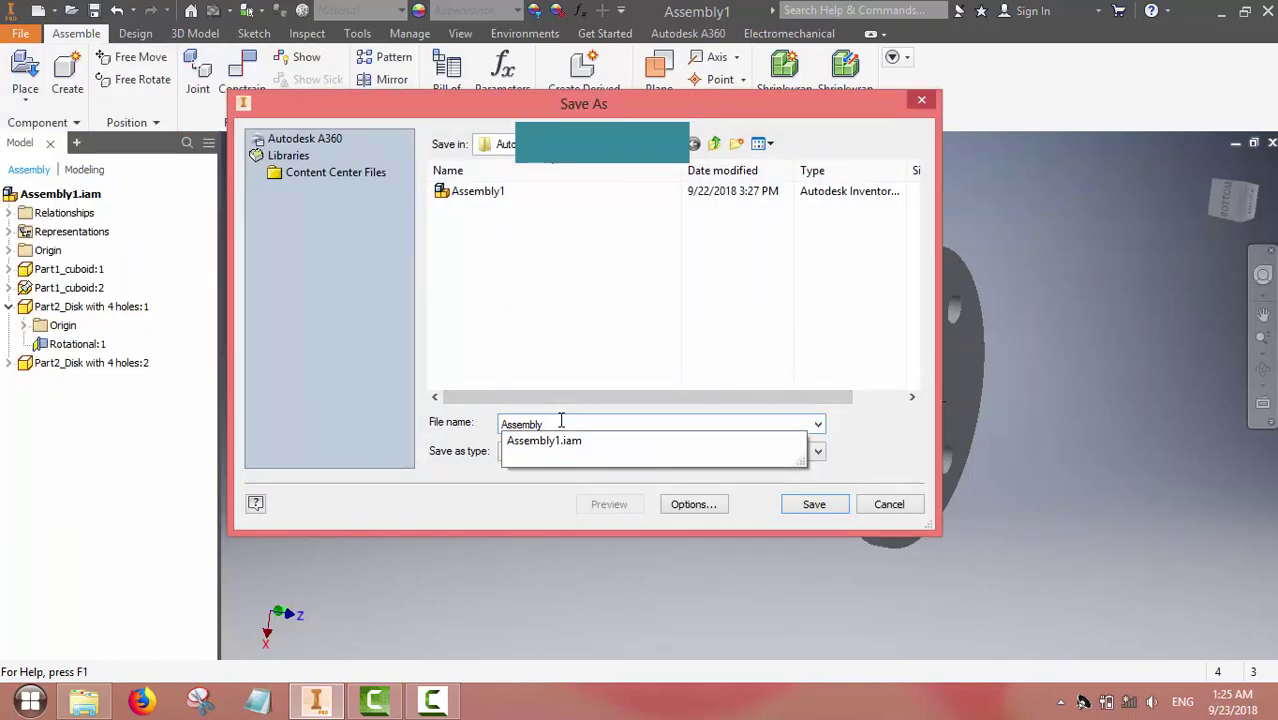
{"action": "type", "text": "_shaft and wheel"}
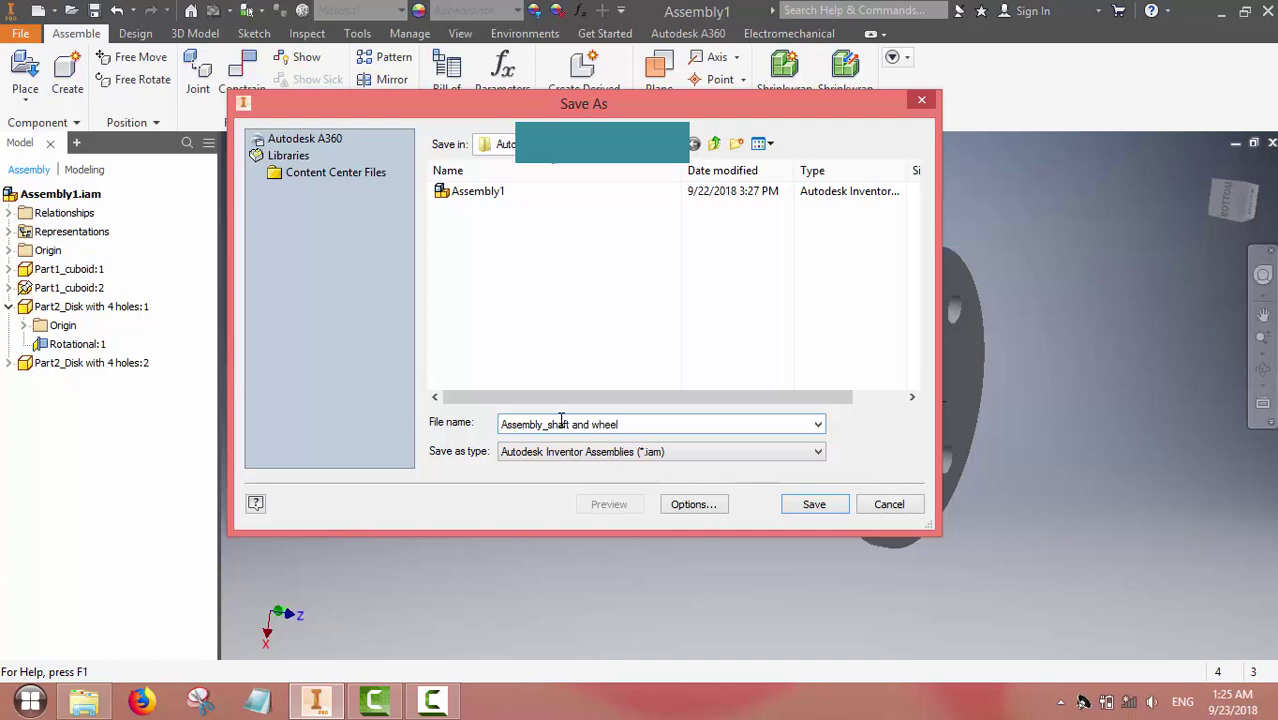
{"action": "key", "text": "Return"}
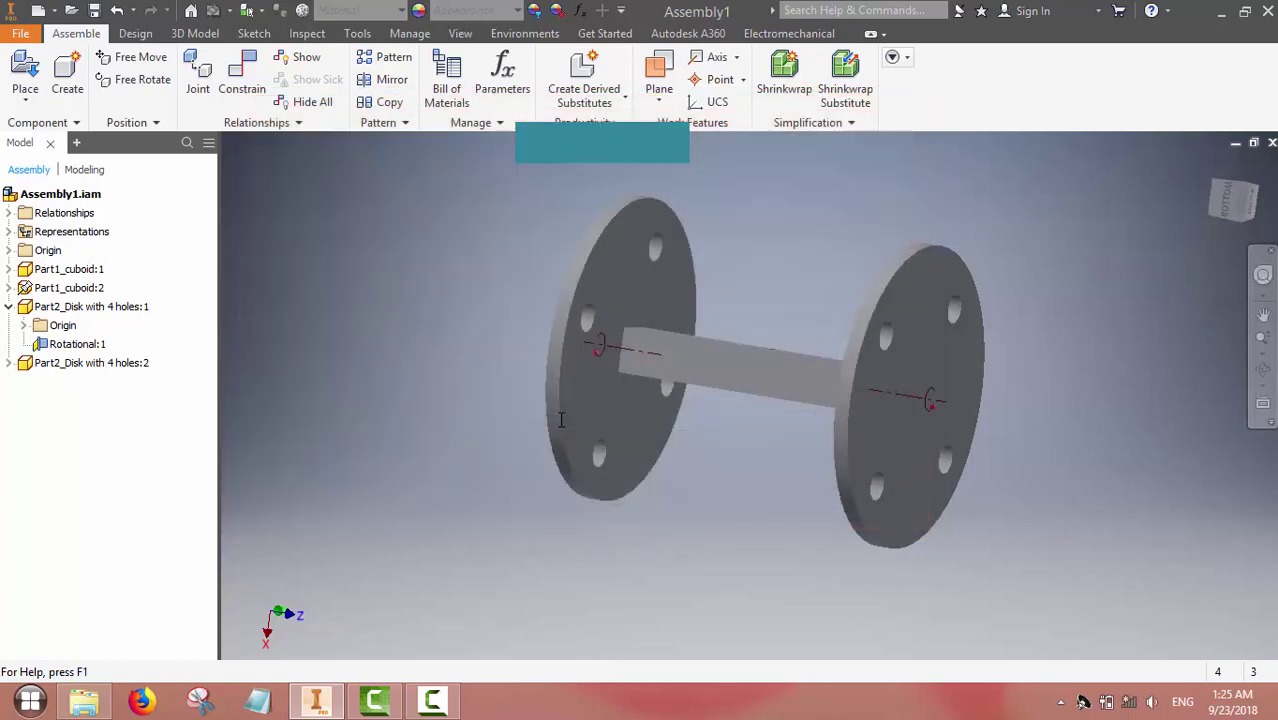